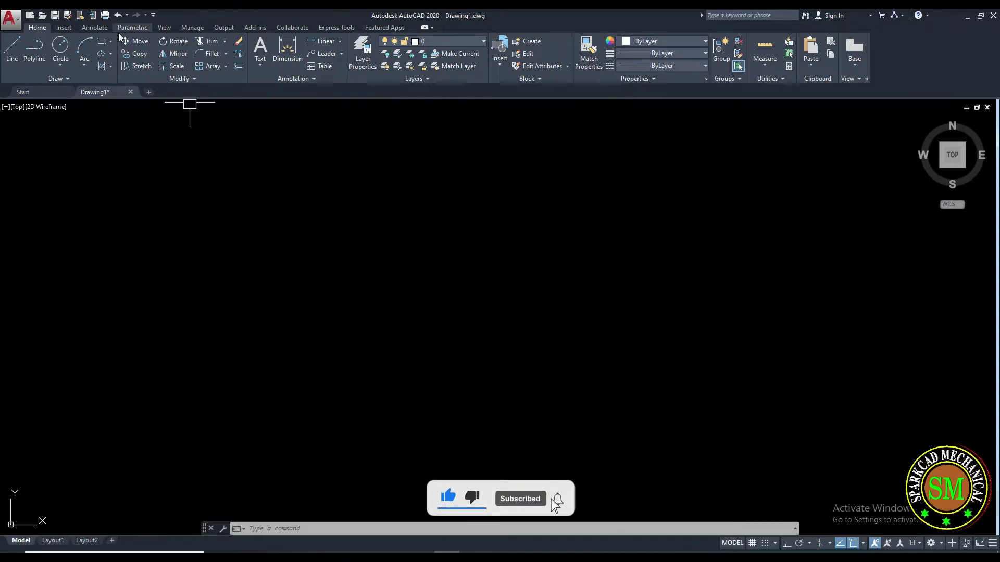
Expand the Draw panel slide-out to reveal Spline Fit, Spline CV and other draw tools.
left_click(70, 77)
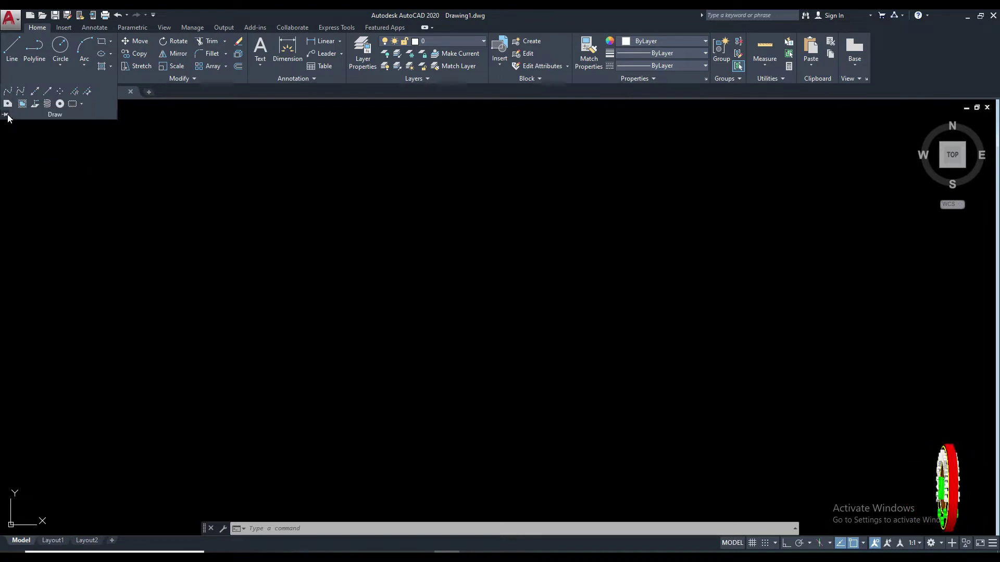
left_click(330, 254)
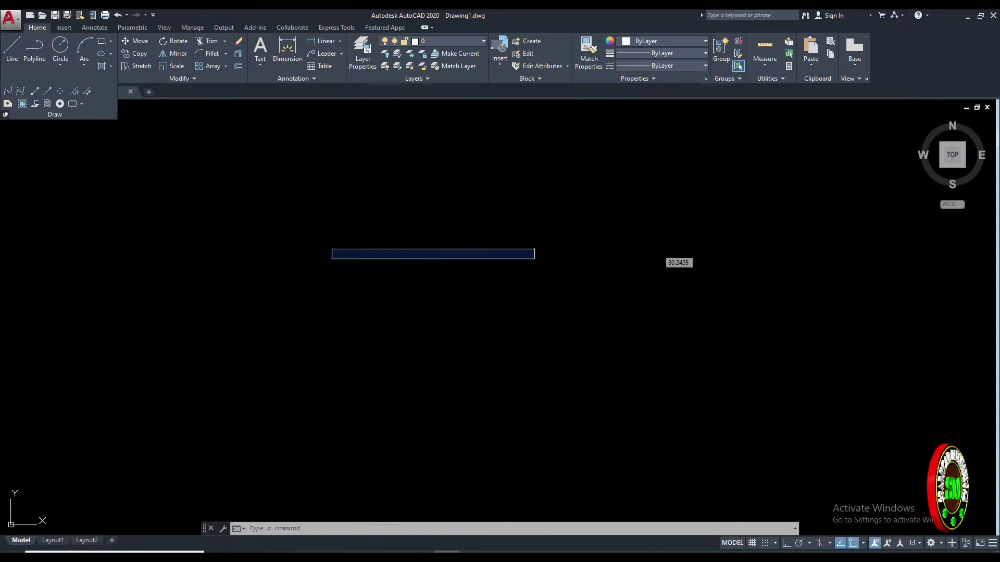
left_click(528, 248)
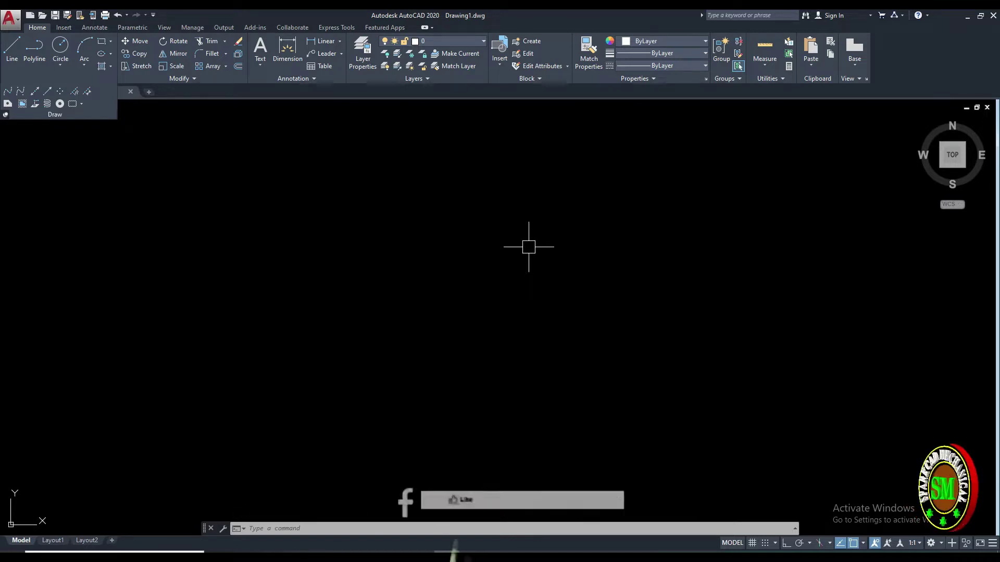
Start a fit-point spline from the Draw panel after trying and cancelling a typed SPLINE command.
type("co")
key("BackSpace")
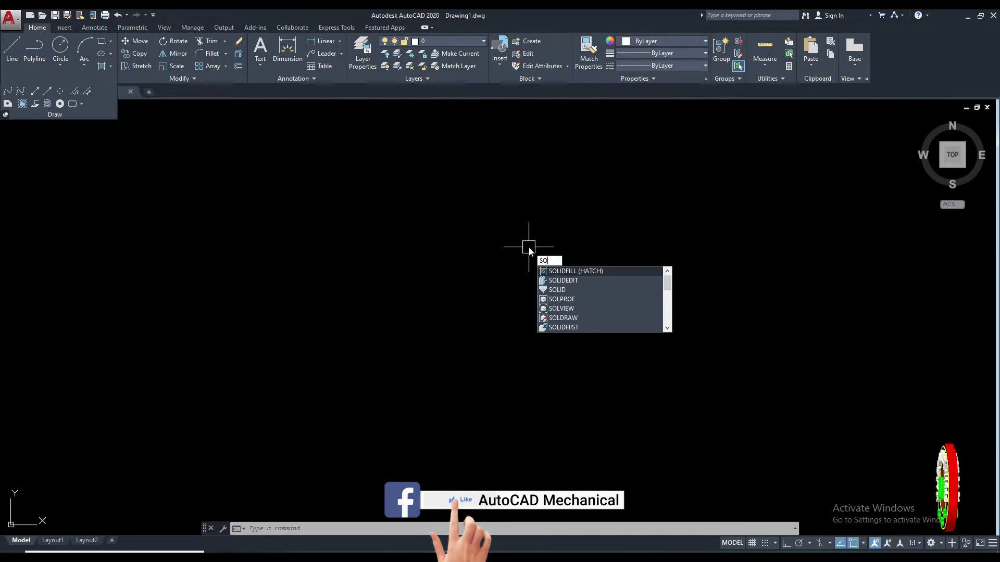
key("BackSpace")
type("sp")
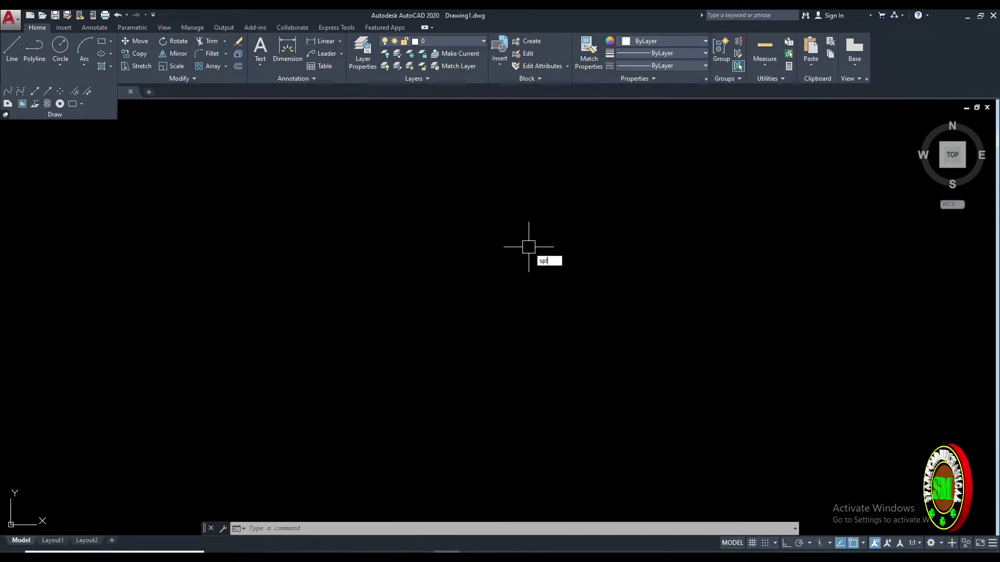
type("l")
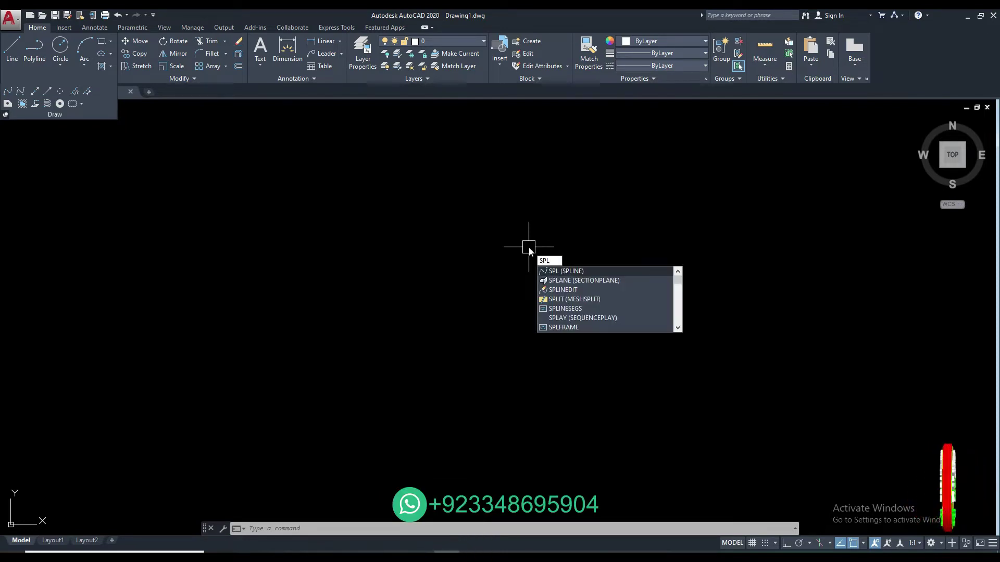
key("Return")
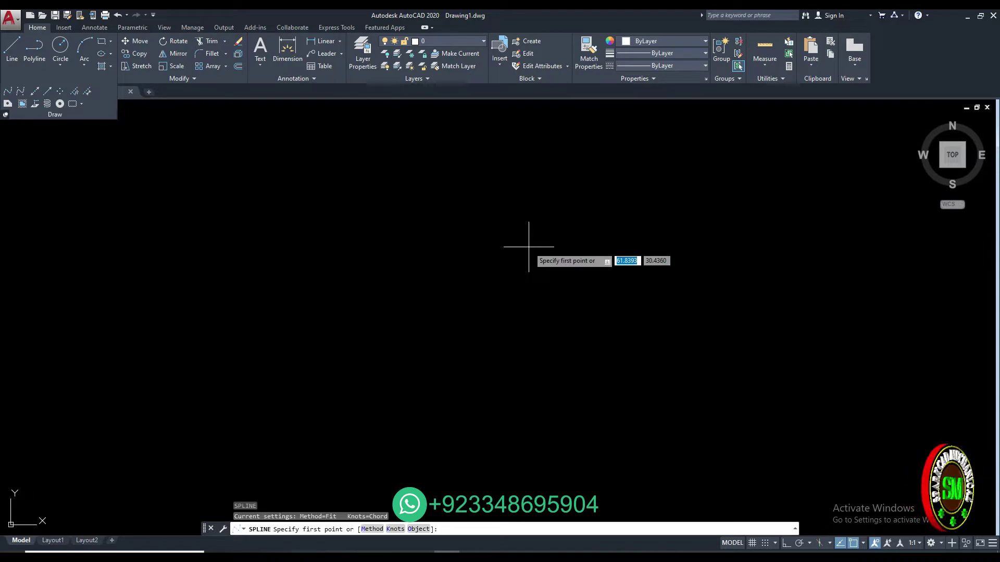
key("Escape")
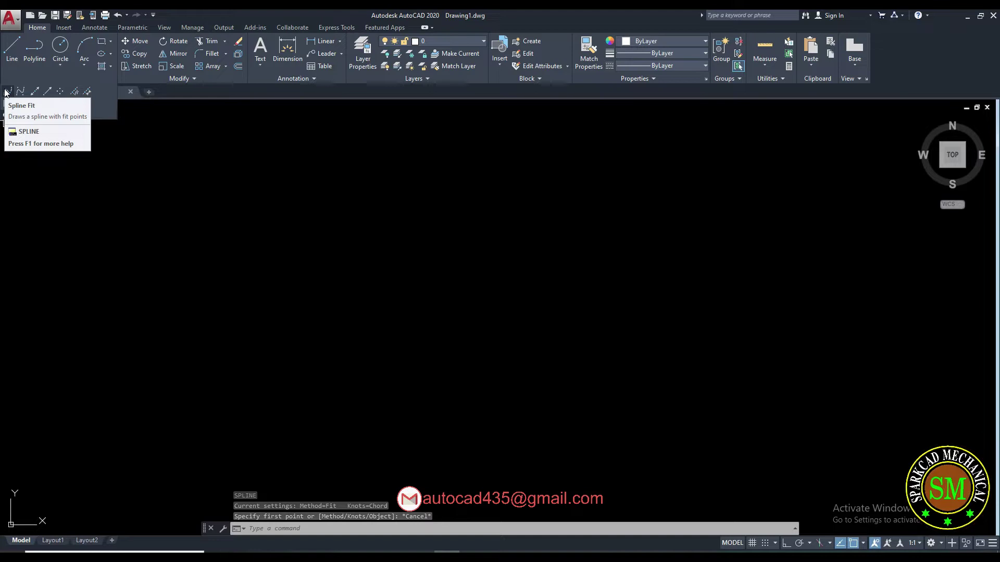
left_click(6, 93)
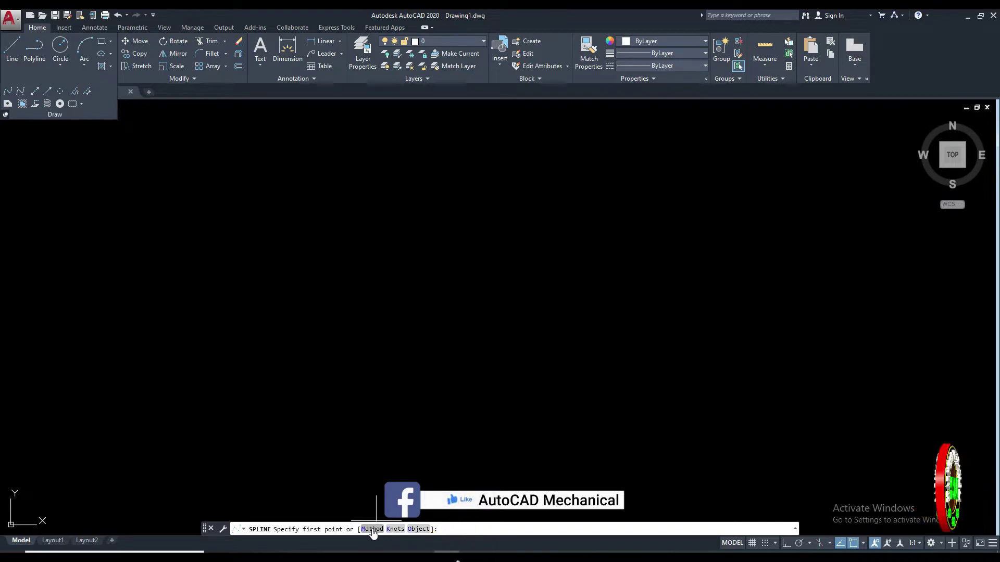
Draw a seven-point Fit-method spline waving from lower left to the right, then frame it.
left_click(372, 529)
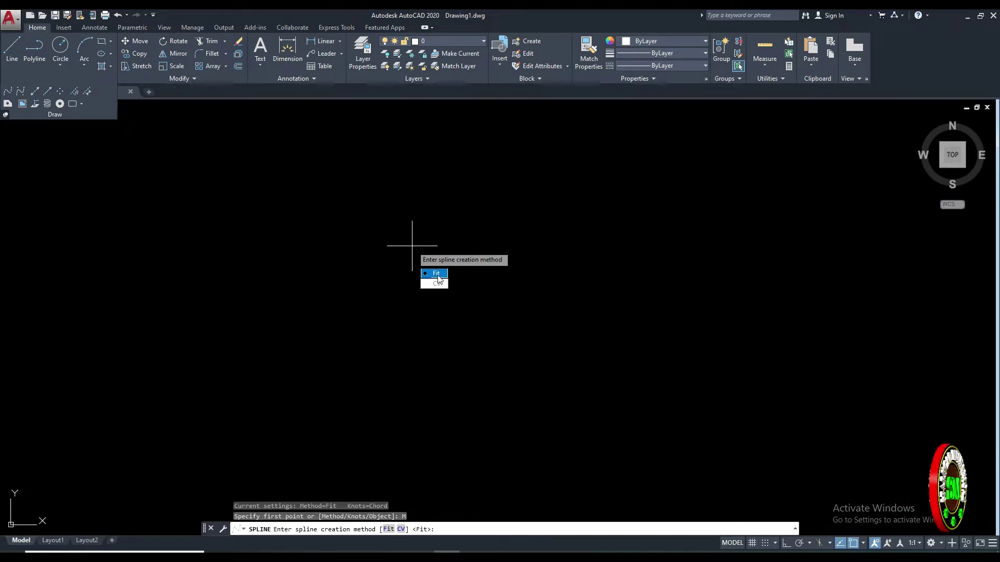
left_click(437, 275)
left_click(278, 408)
left_click(376, 222)
left_click(463, 397)
left_click(599, 228)
left_click(776, 370)
left_click(856, 244)
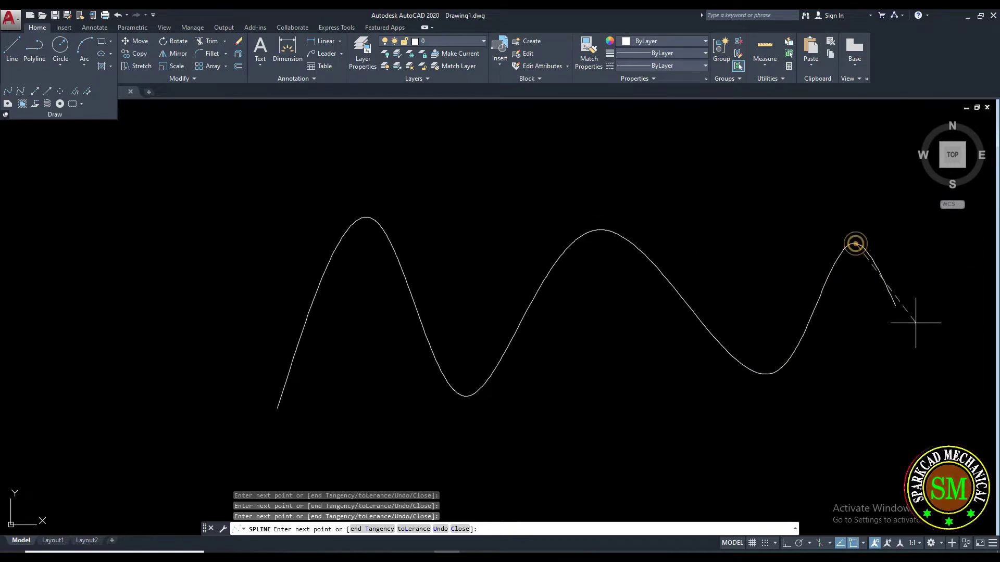
left_click(934, 334)
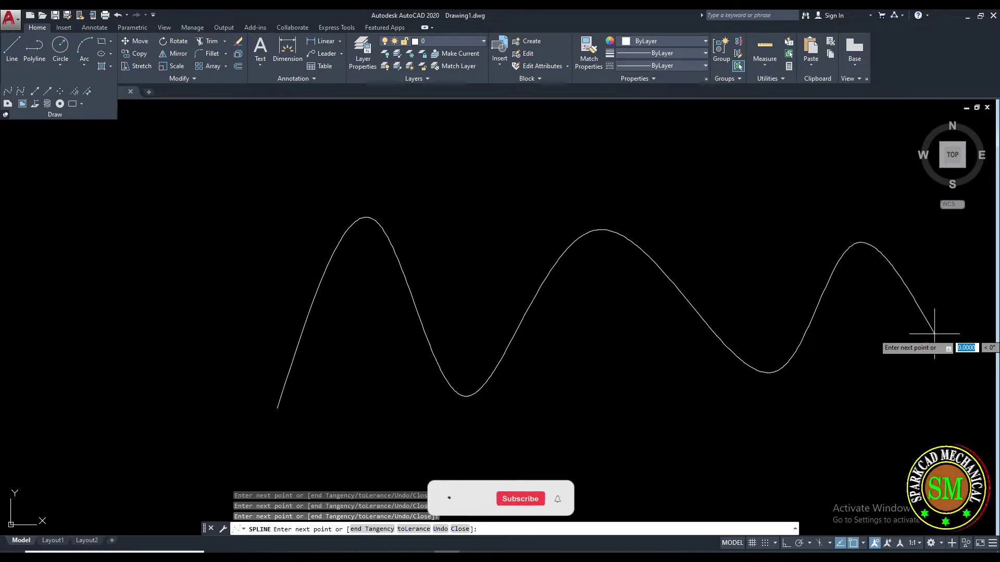
key("Return")
middle_click_drag(933, 333, 801, 324)
scroll(640, 281, "down", 3)
middle_click_drag(641, 281, 589, 217)
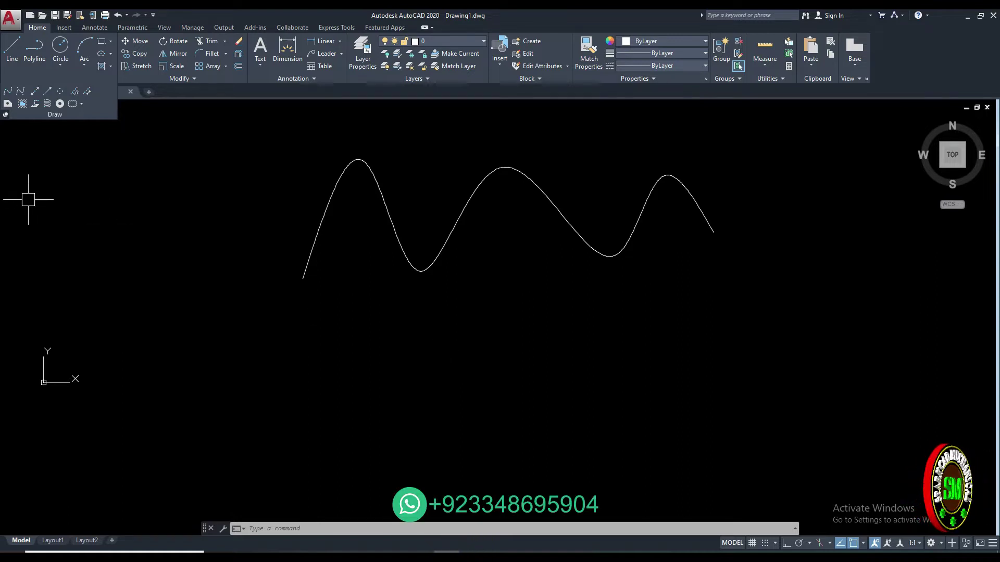
Start another spline using the CV creation method.
left_click(4, 92)
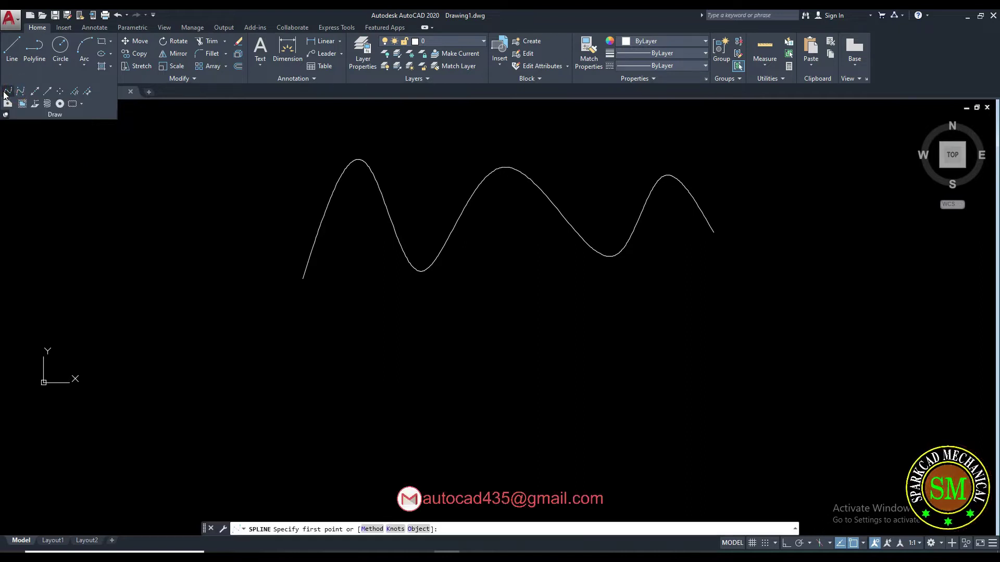
left_click(372, 529)
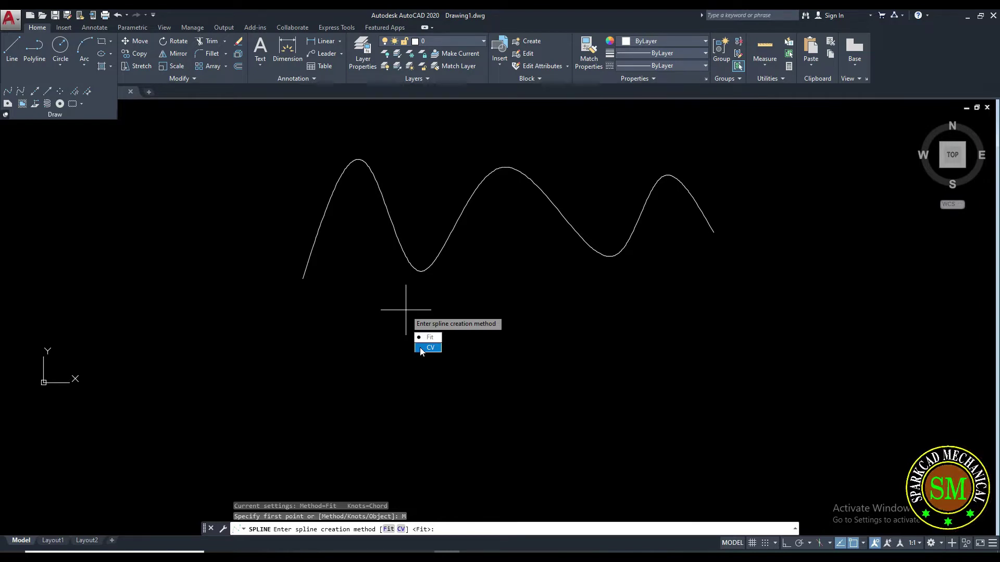
left_click(420, 348)
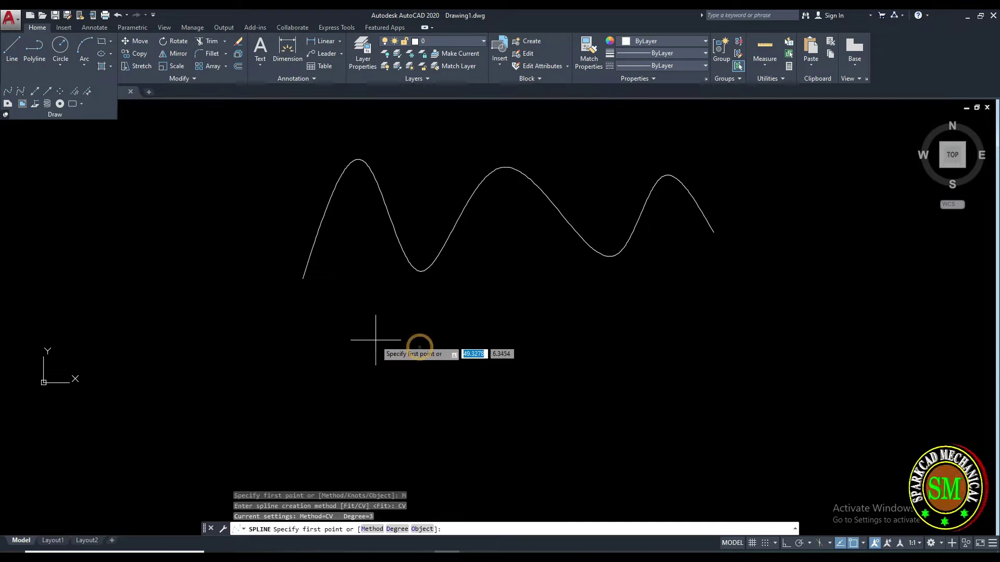
Place nine control vertices in a zigzag below the first spline and finish it.
left_click(306, 403)
left_click(362, 326)
left_click(415, 402)
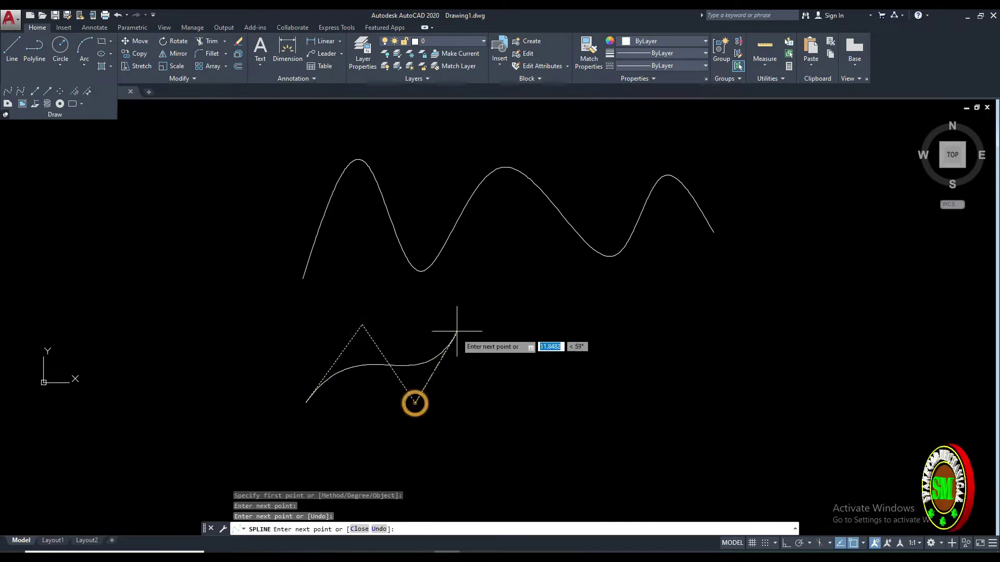
left_click(472, 313)
left_click(575, 430)
left_click(646, 316)
left_click(699, 430)
left_click(756, 344)
left_click(839, 440)
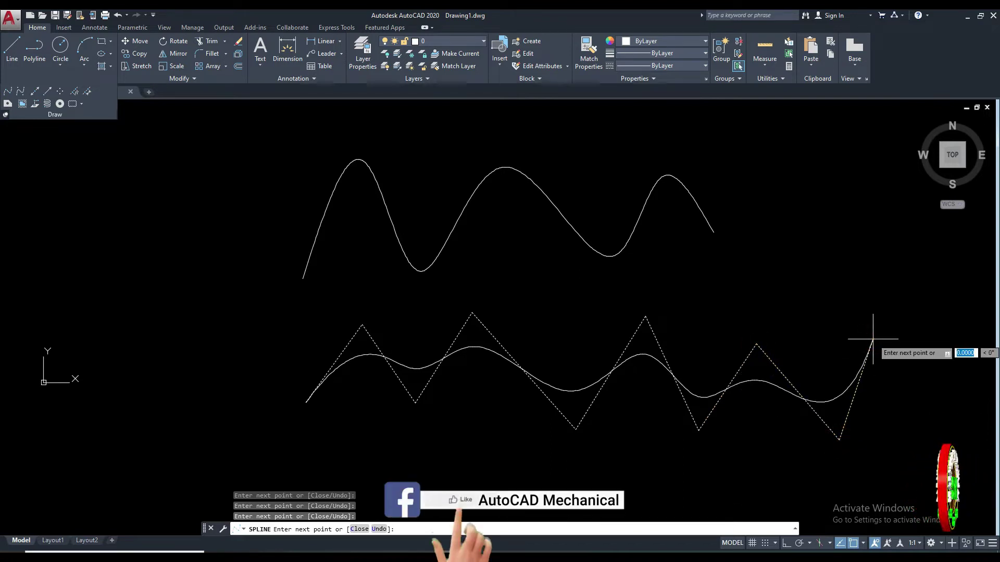
key("Return")
middle_click_drag(701, 330, 651, 327)
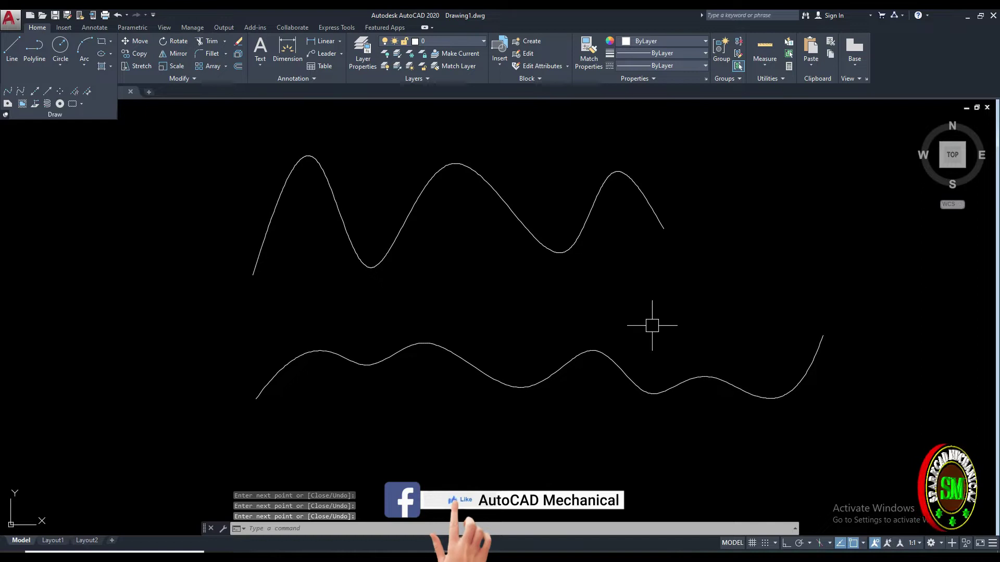
left_click(542, 250)
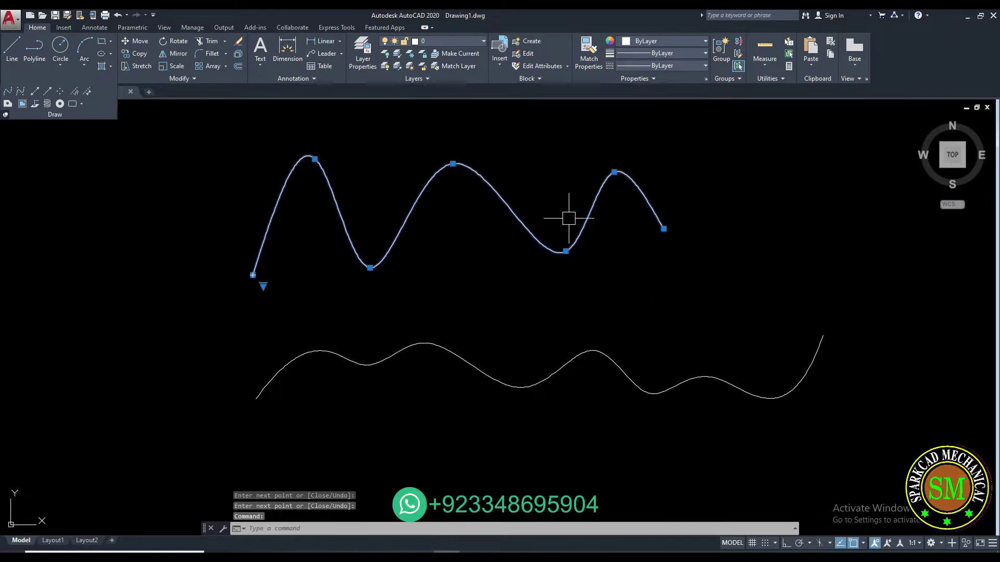
key("Escape")
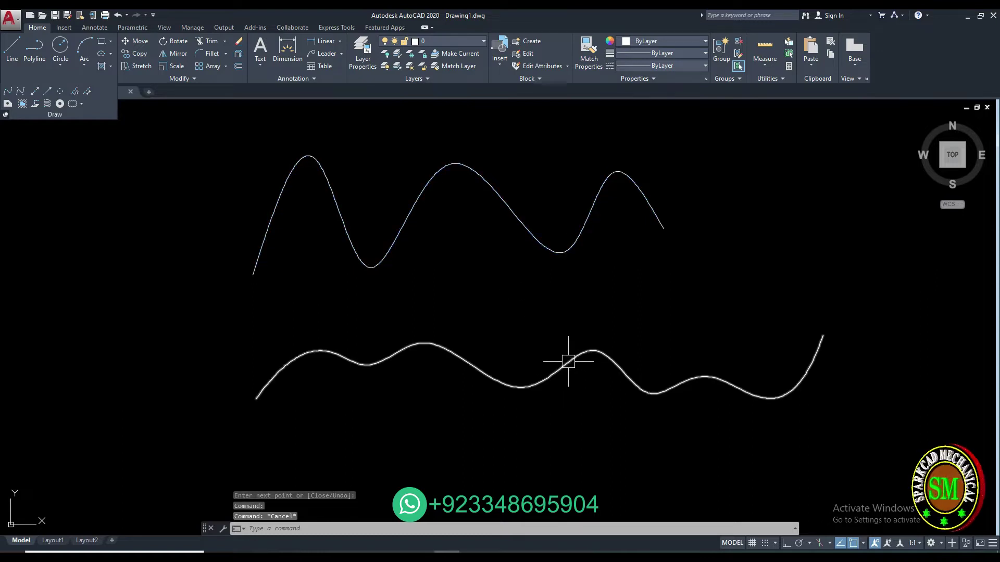
left_click(568, 361)
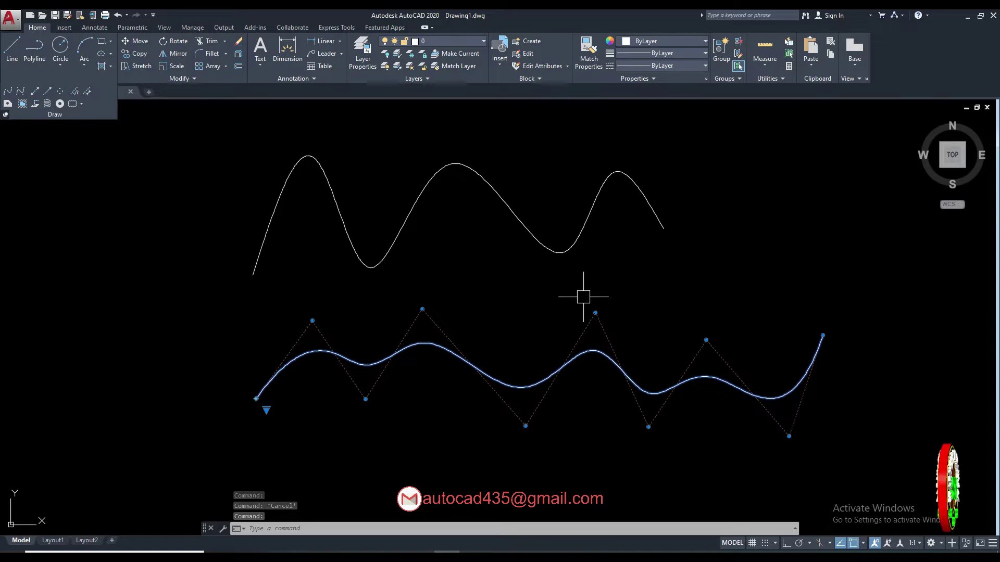
key("Escape")
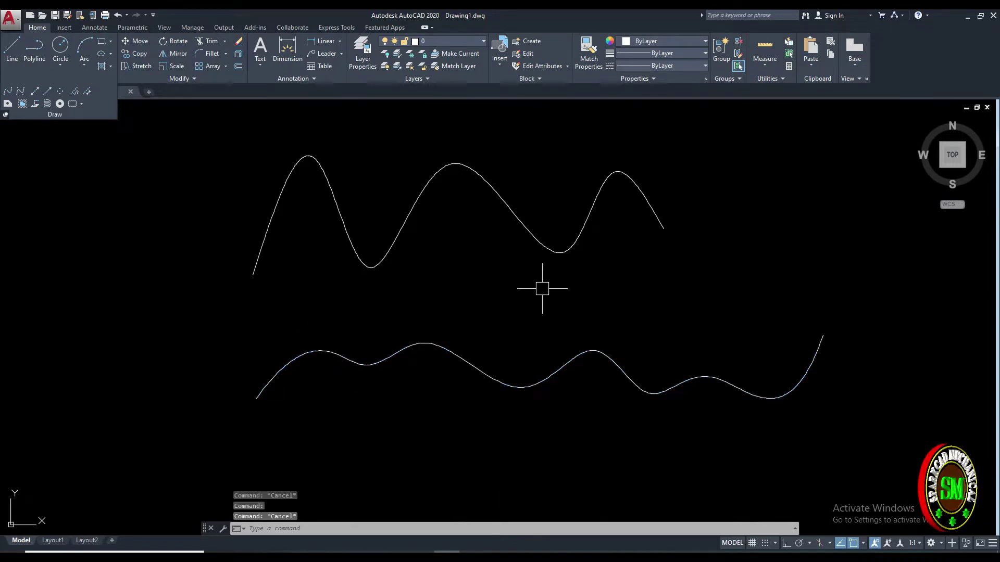
left_click(545, 248)
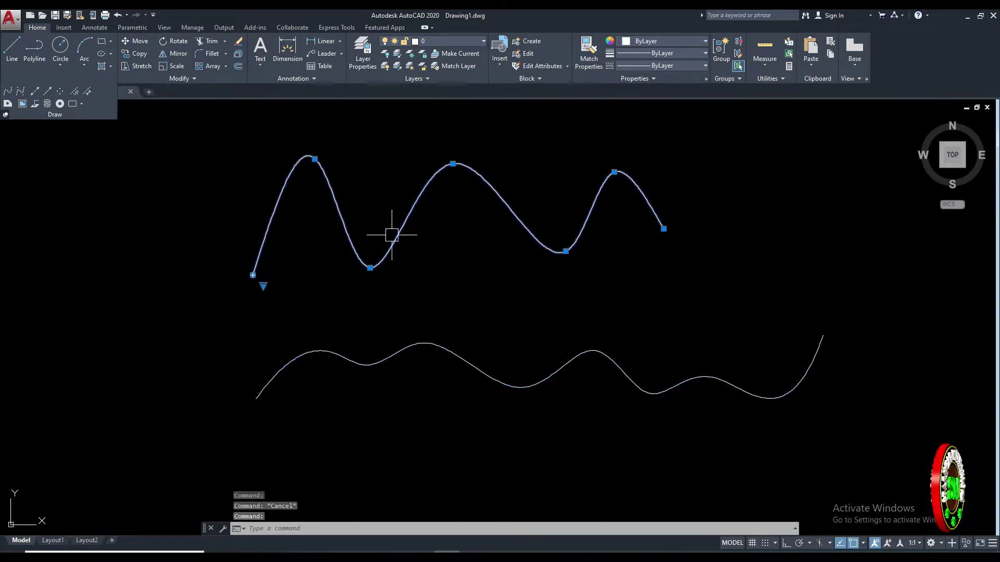
scroll(348, 280, "up", 2)
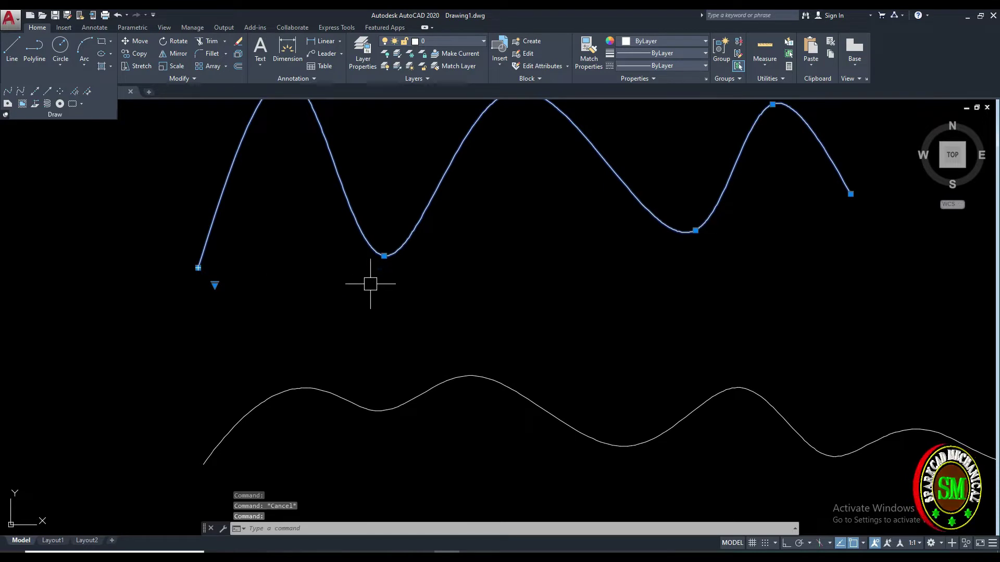
scroll(369, 284, "down", 2)
middle_click_drag(364, 284, 310, 308)
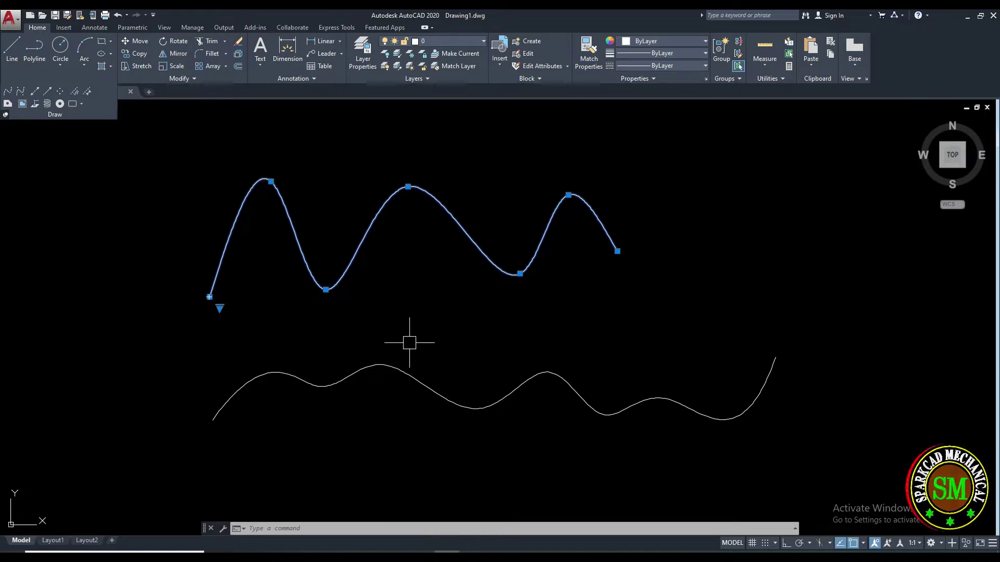
key("Escape")
left_click(410, 372)
middle_click_drag(412, 339, 404, 284)
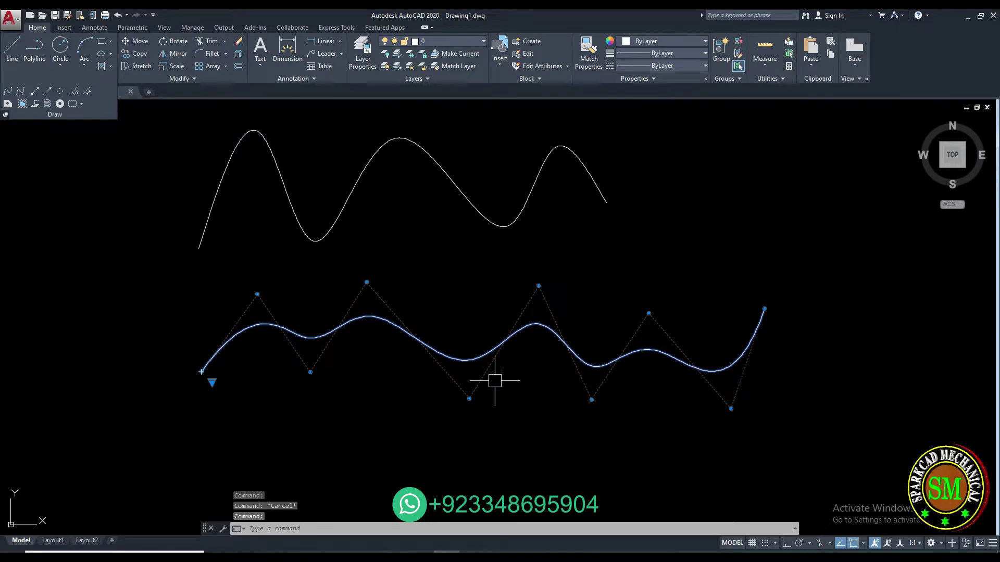
scroll(469, 411, "up", 3)
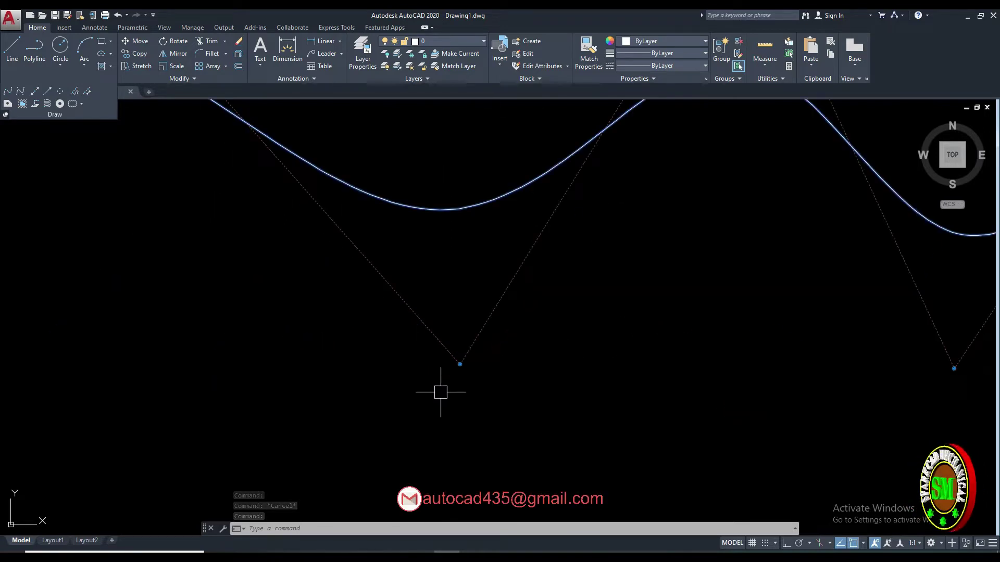
scroll(442, 392, "down", 3)
scroll(569, 413, "down", 1)
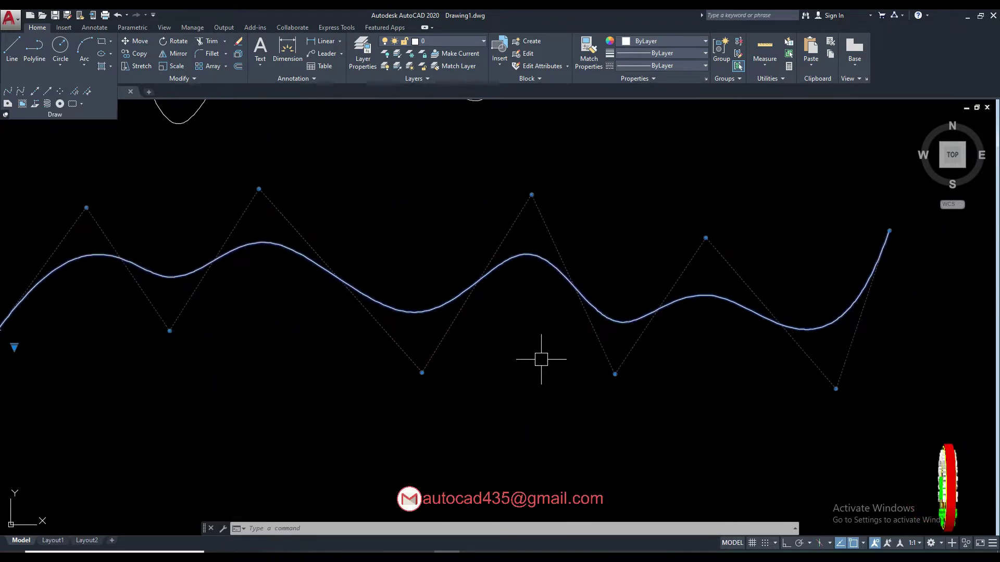
scroll(541, 360, "down", 2)
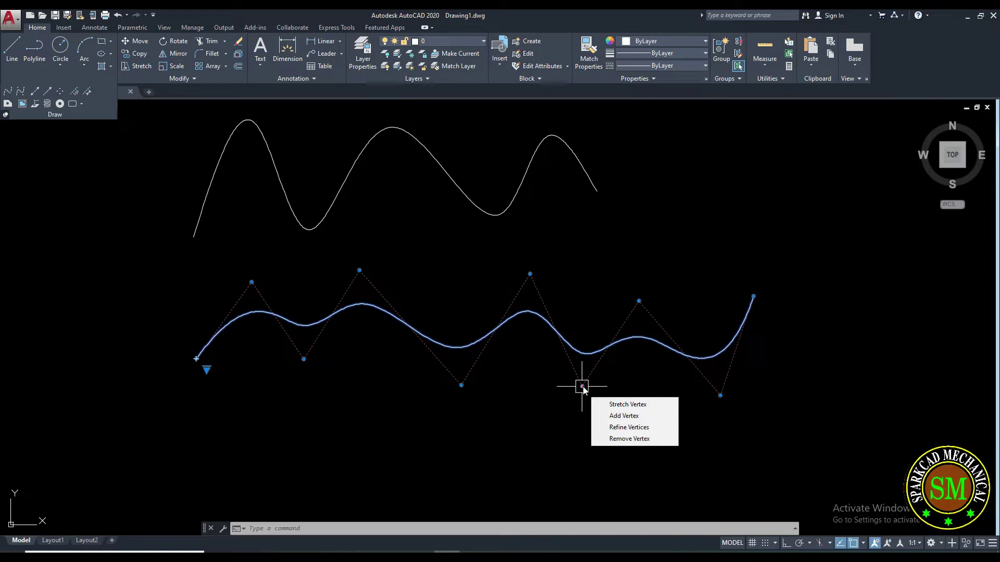
Grip-stretch the lower spline's control vertices to deepen its dip and raise its right end.
left_click(581, 386)
left_click(577, 435)
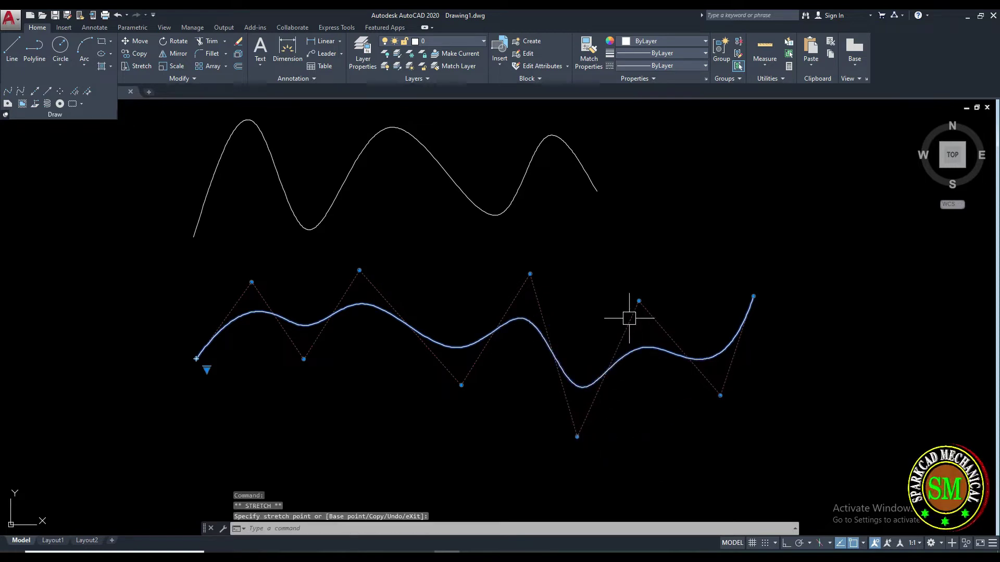
left_click(638, 301)
left_click(638, 245)
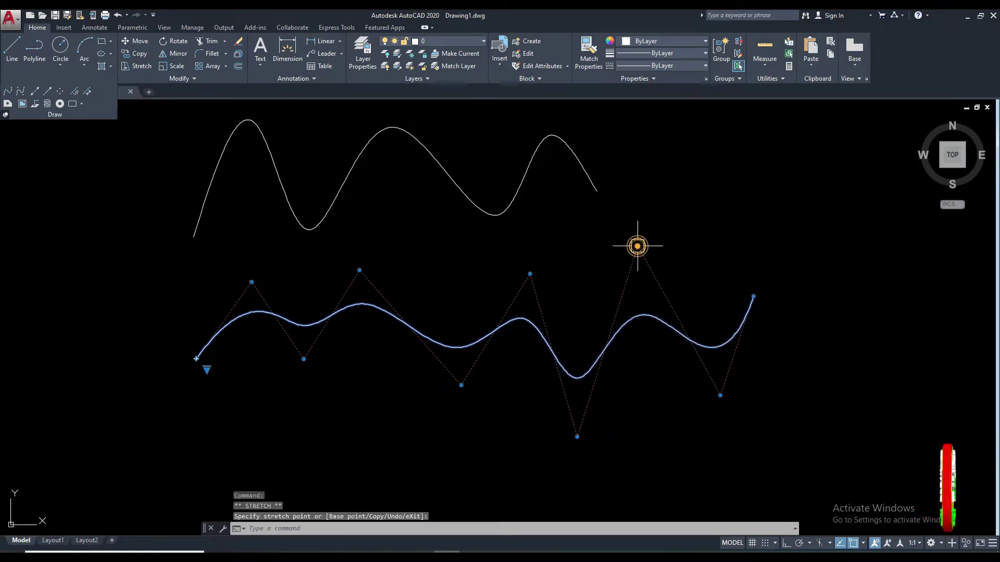
left_click(720, 396)
left_click(708, 437)
left_click(530, 274)
left_click(552, 240)
Clear the selection, recentre the view and select the upper fit-point spline.
key("Escape")
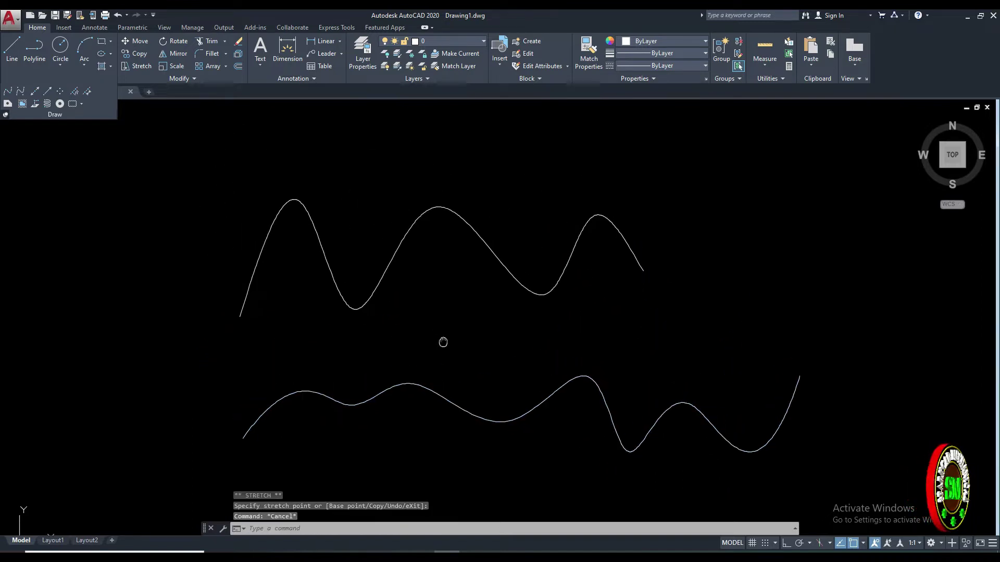
mouse_move(411, 313)
middle_mouse_down()
mouse_move(335, 265)
mouse_move(306, 205)
mouse_move(397, 253)
middle_mouse_up()
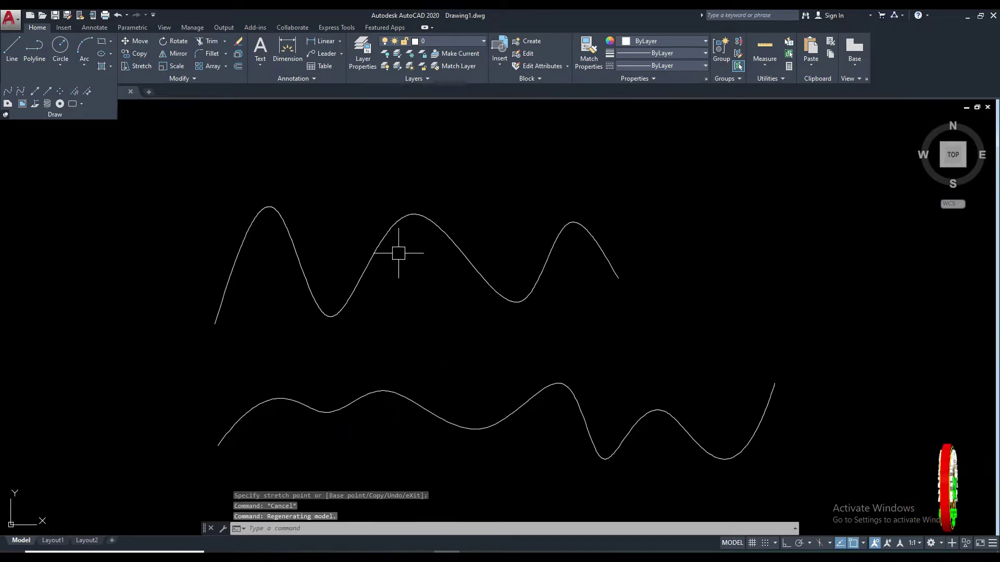
left_click(372, 256)
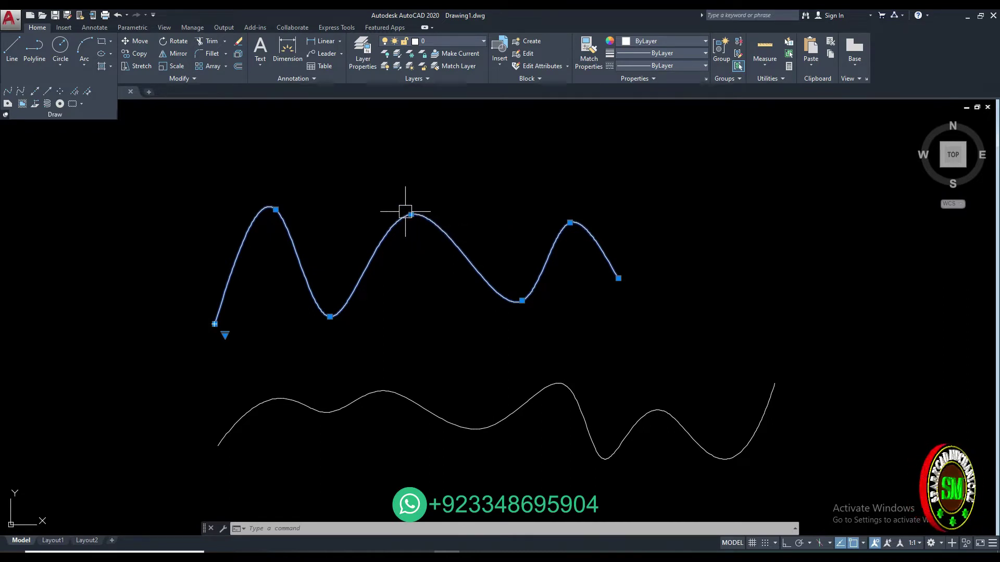
mouse_move(412, 215)
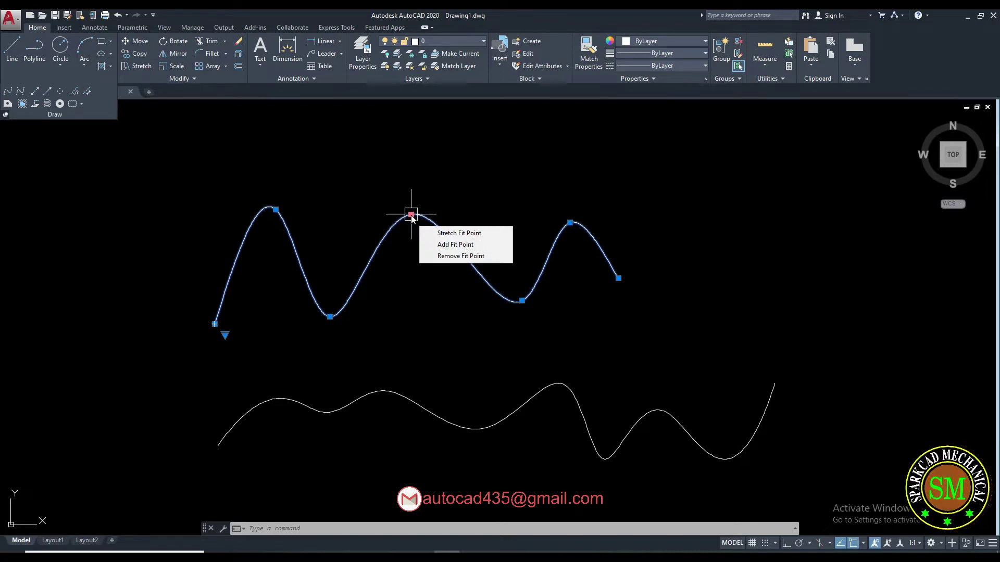
Stretch the upper spline's middle peak fit point higher and lift the following valley point.
left_click(464, 235)
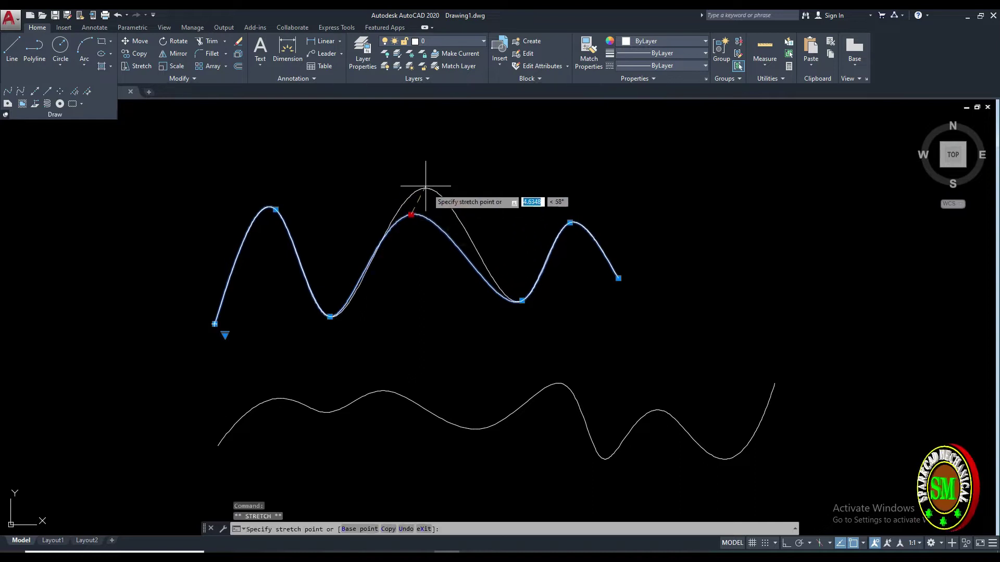
left_click(387, 162)
mouse_move(522, 300)
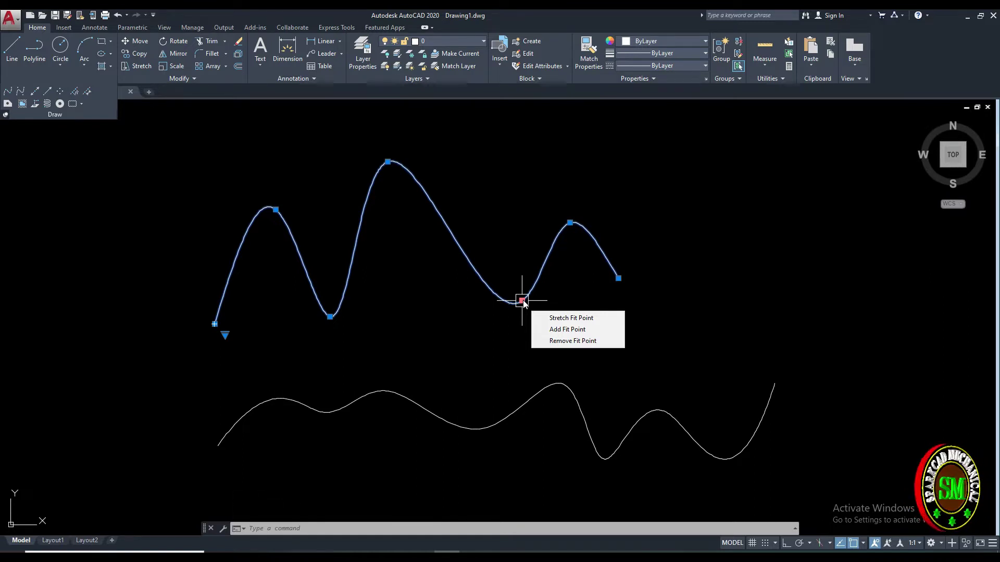
left_click(570, 318)
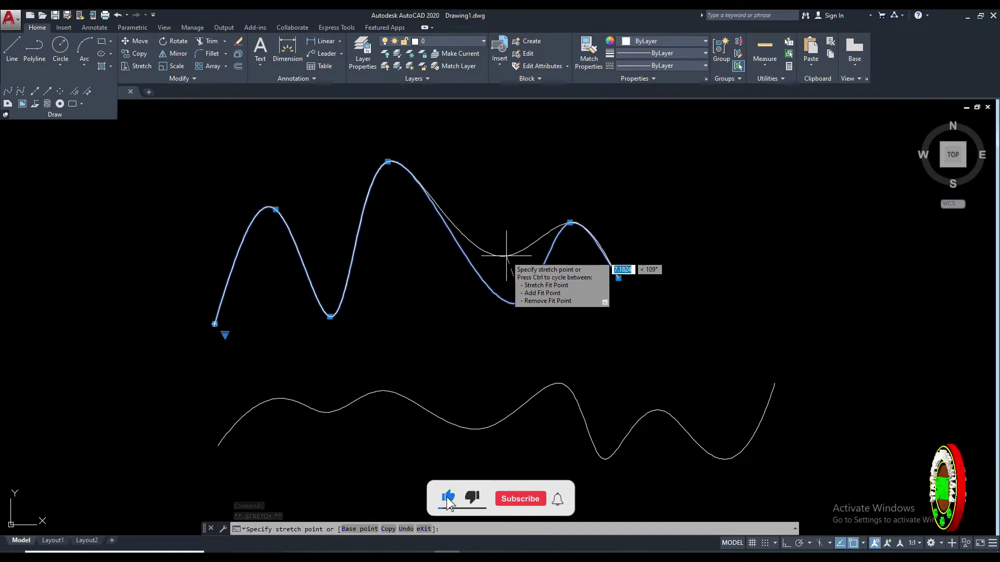
left_click(506, 256)
middle_click_drag(455, 303, 469, 314)
middle_click_drag(380, 335, 431, 338)
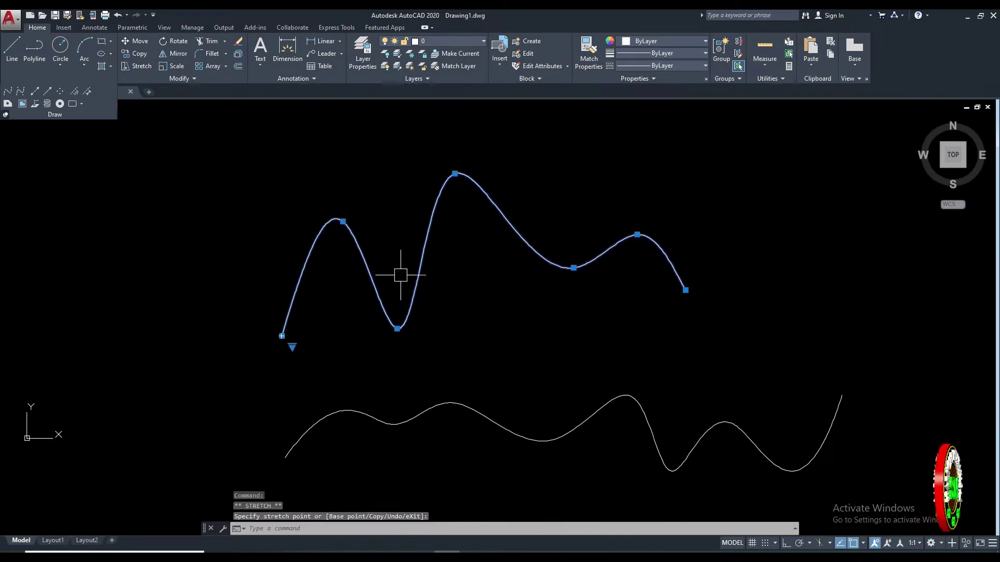
scroll(328, 217, "up", 2)
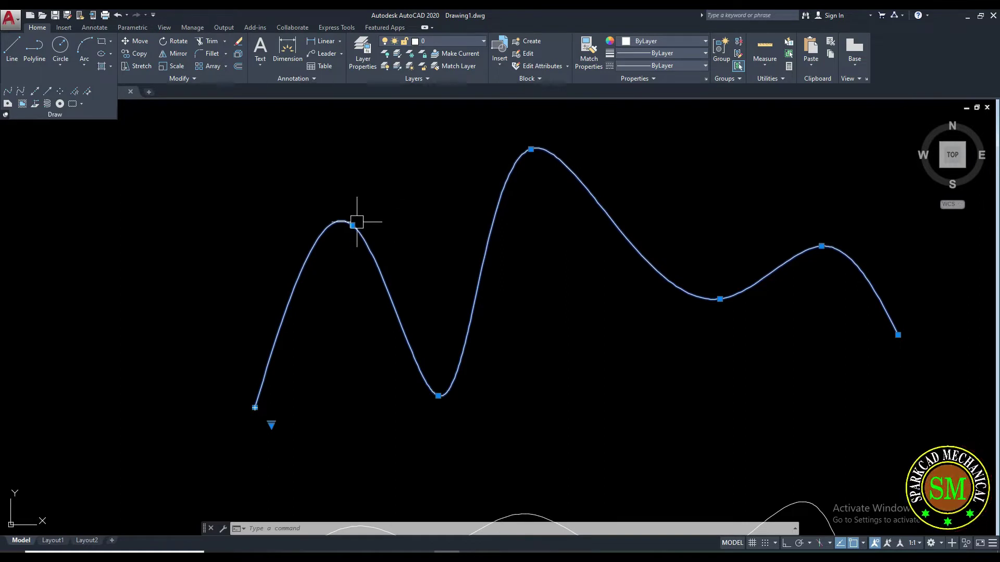
mouse_move(352, 226)
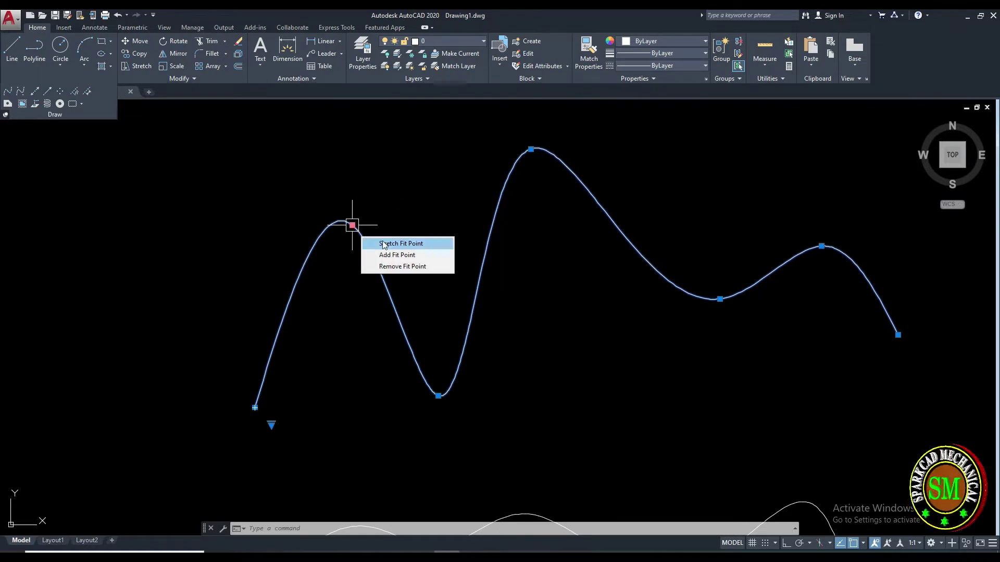
Add a fit point on the slope after the first peak, then remove the valley fit point.
left_click(402, 257)
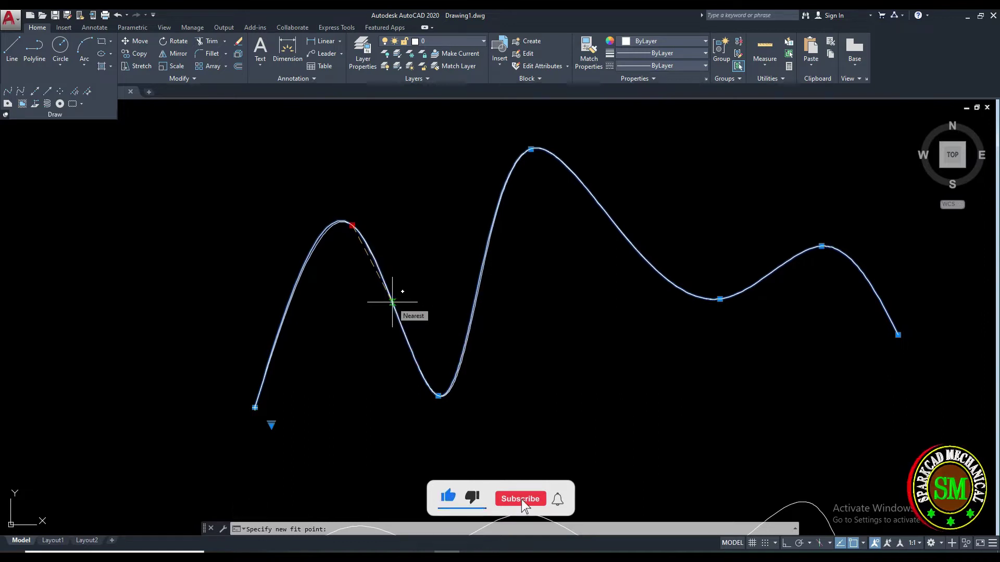
left_click(392, 302)
scroll(408, 310, "up", 2)
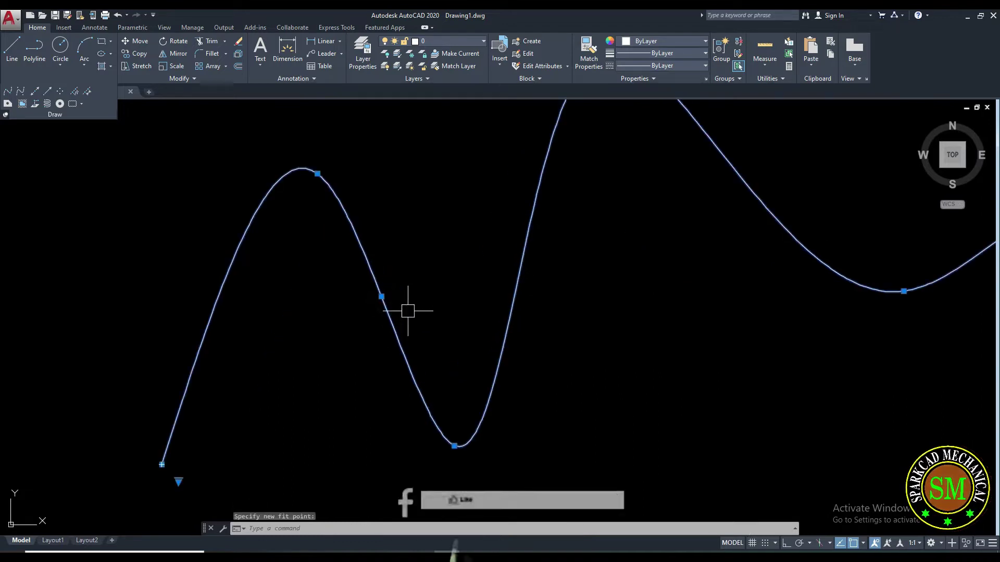
scroll(408, 310, "up", 2)
scroll(407, 311, "down", 3)
mouse_move(451, 324)
middle_mouse_down()
mouse_move(364, 315)
mouse_move(316, 334)
middle_mouse_up()
scroll(410, 306, "down", 2)
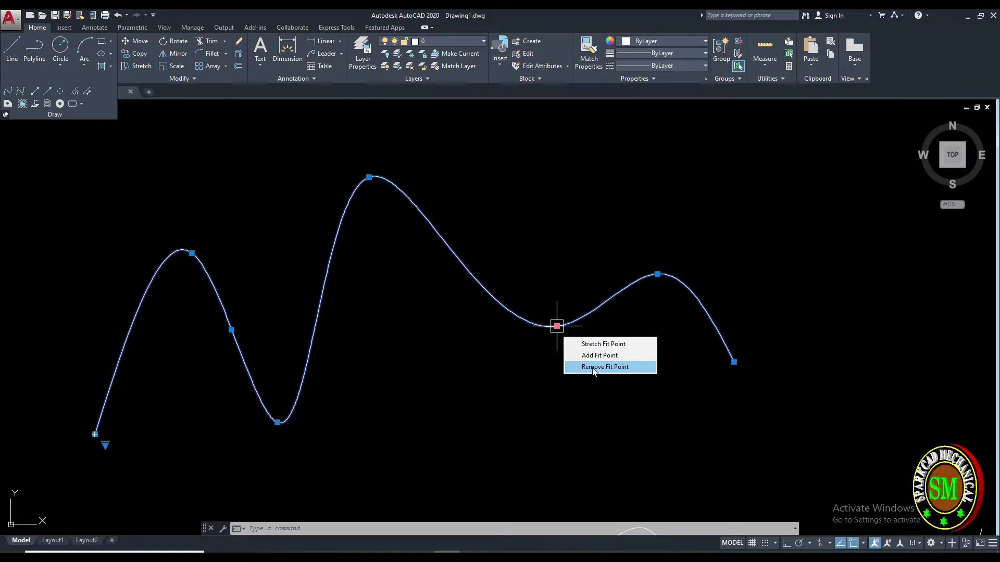
left_click(592, 367)
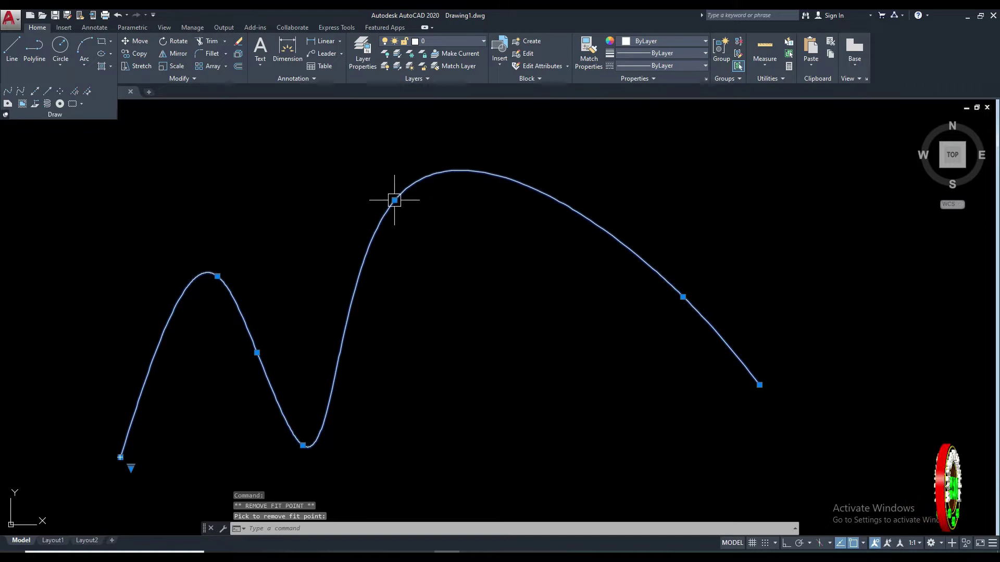
Remove the fit point below the tall peak, then select the lower control-vertex spline.
mouse_move(395, 200)
left_click(438, 239)
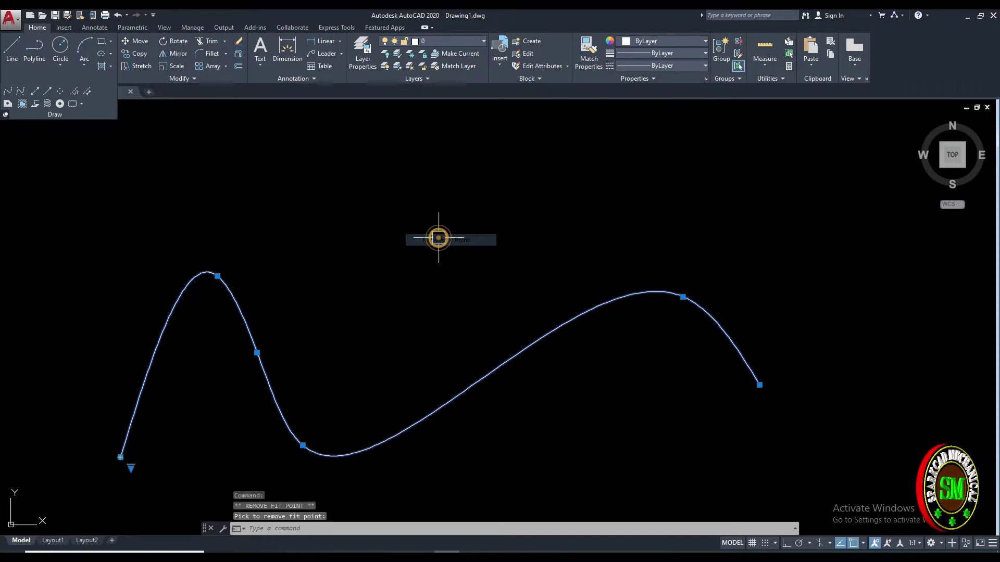
scroll(472, 309, "down", 4)
scroll(477, 370, "up", 2)
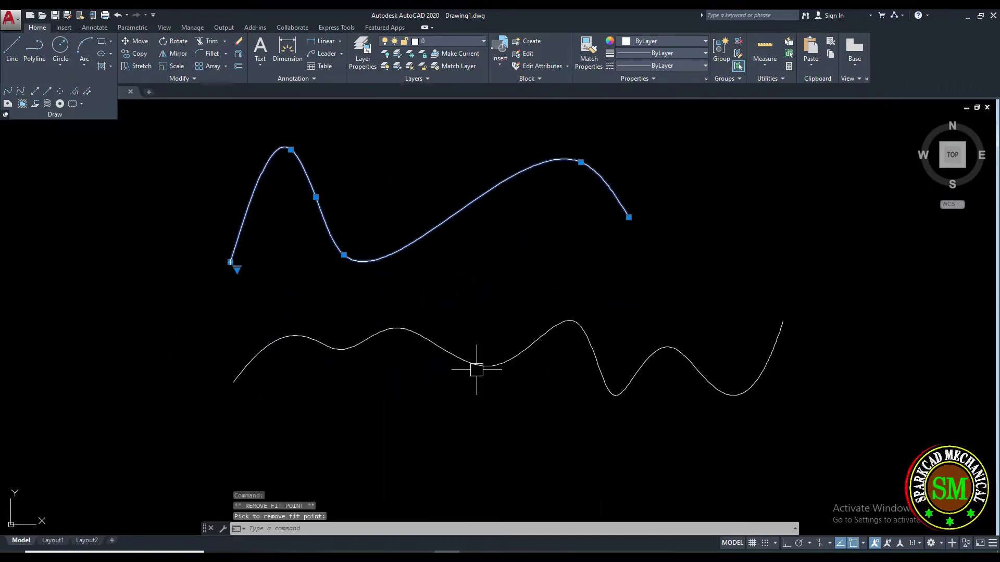
left_click(476, 369)
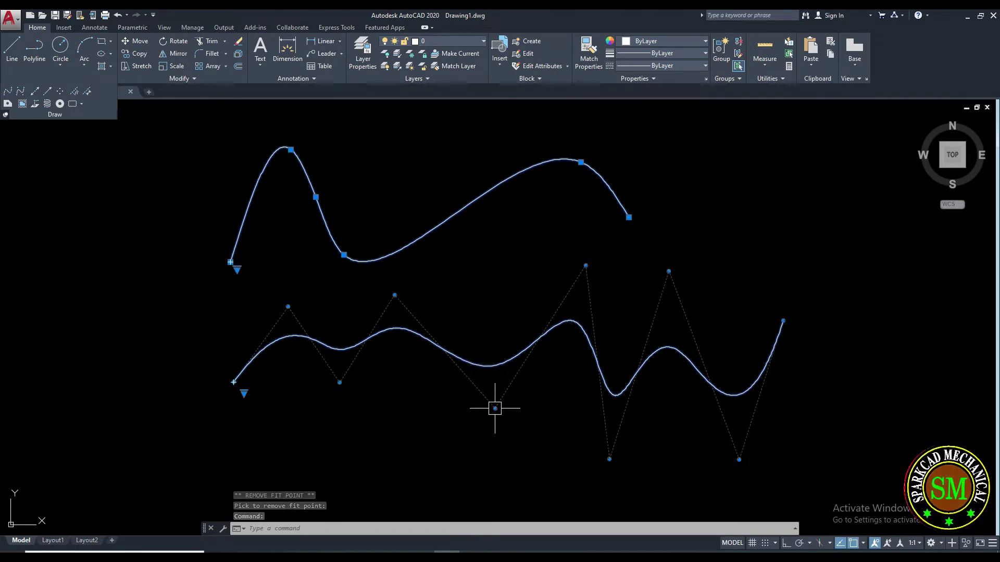
mouse_move(495, 407)
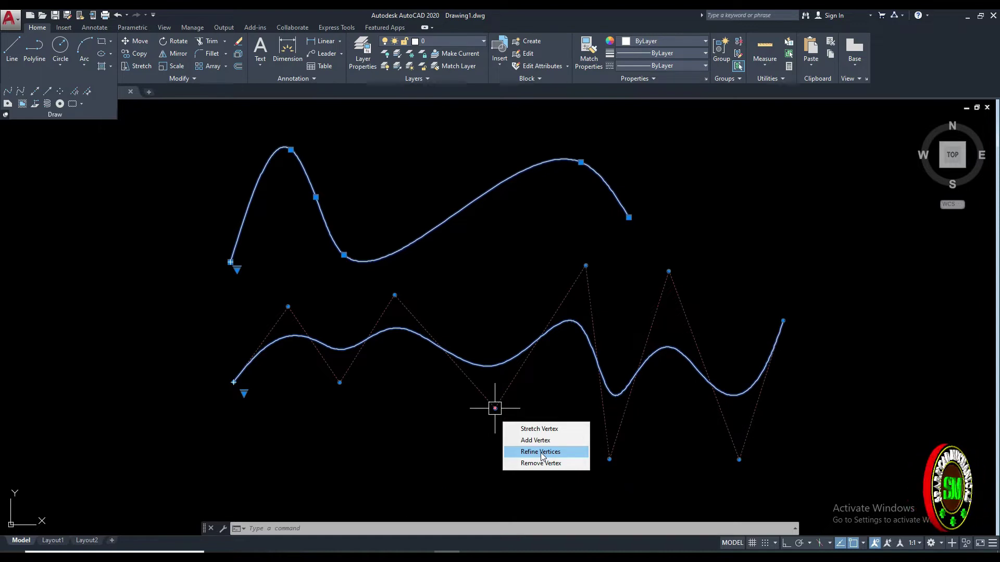
Refine the lower spline's middle and lowest control vertices, splitting each in two.
left_click(542, 452)
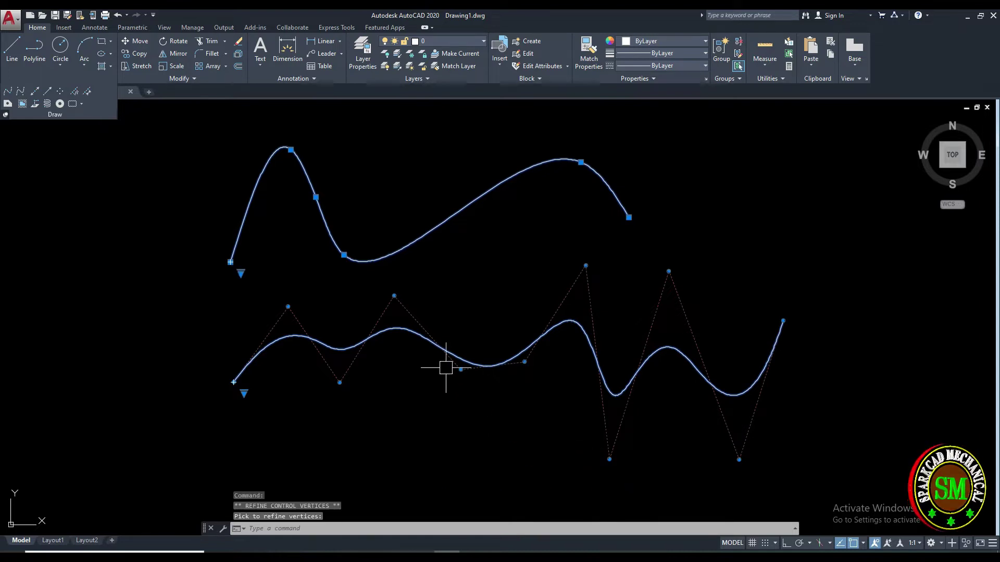
scroll(446, 368, "up", 5)
scroll(508, 396, "down", 2)
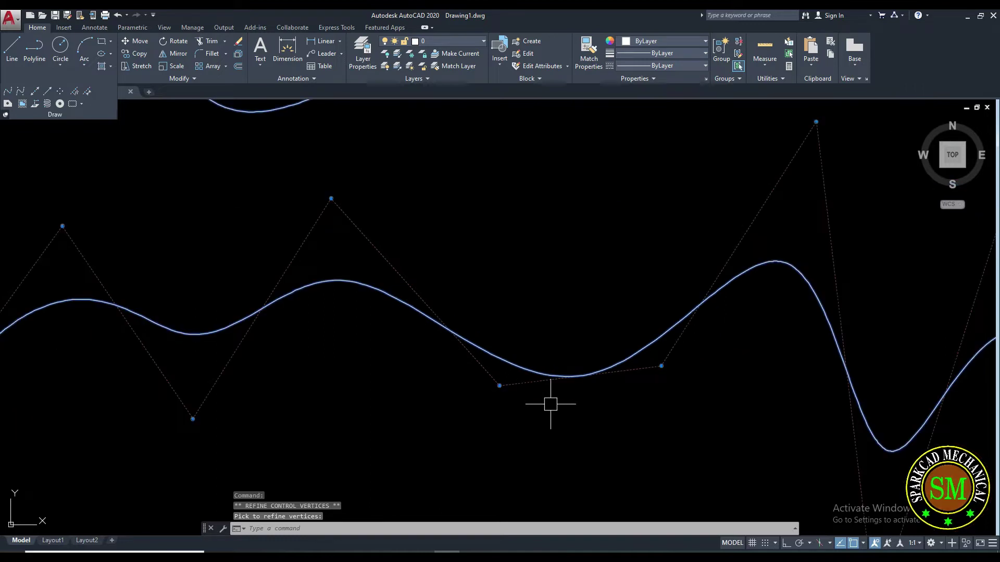
middle_click_drag(546, 404, 477, 400)
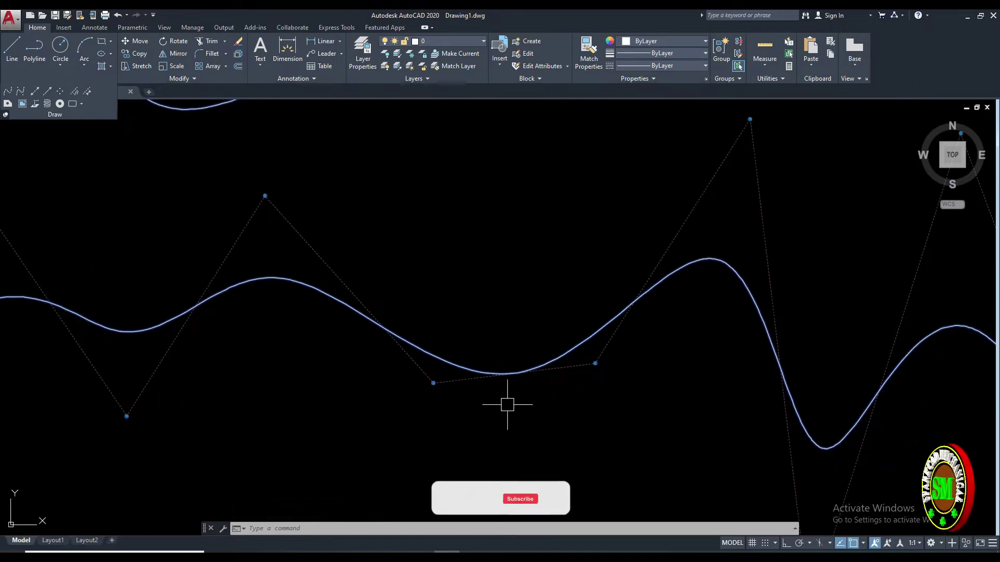
scroll(507, 405, "down", 4)
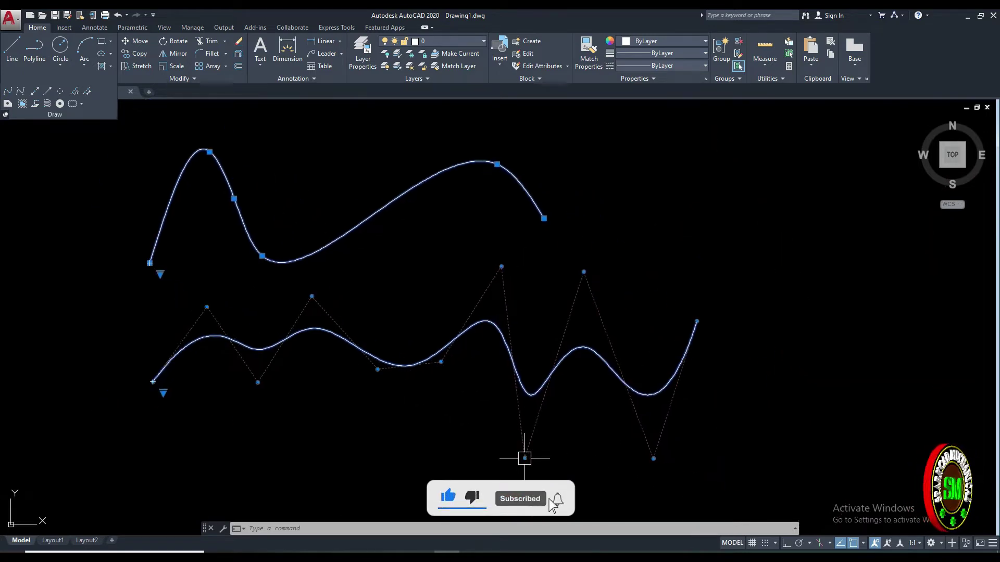
mouse_move(524, 458)
left_click(567, 498)
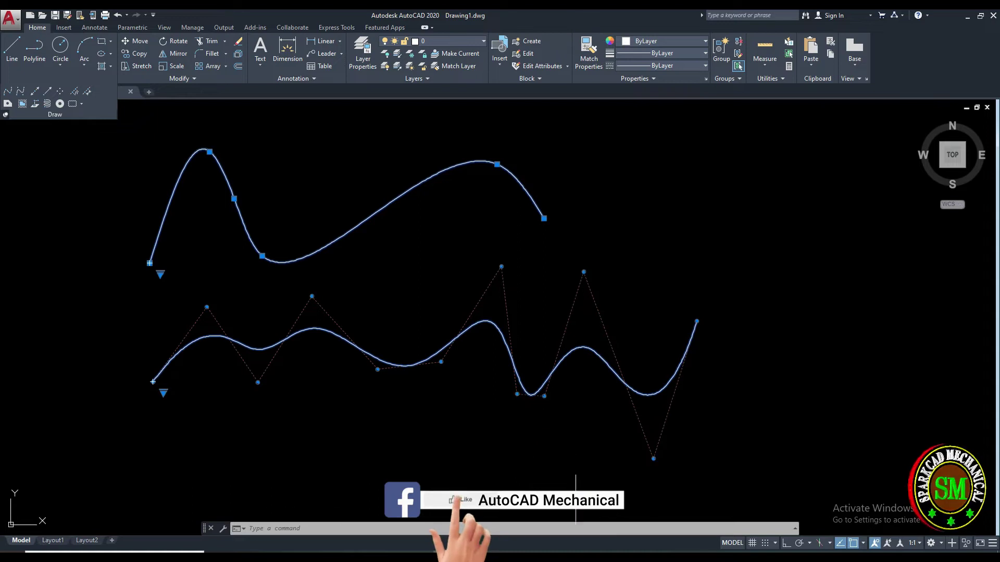
scroll(538, 409, "up", 4)
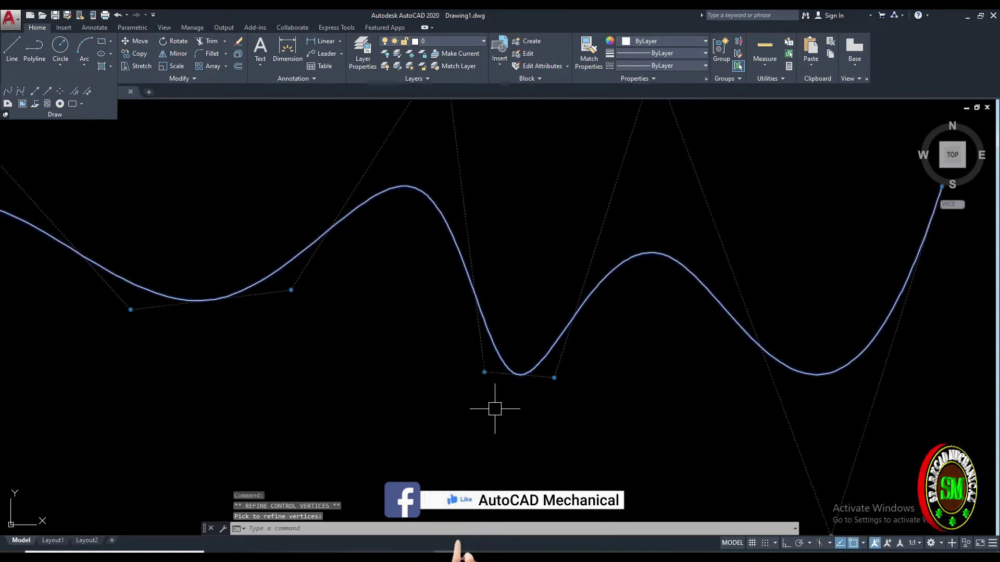
scroll(492, 408, "down", 2)
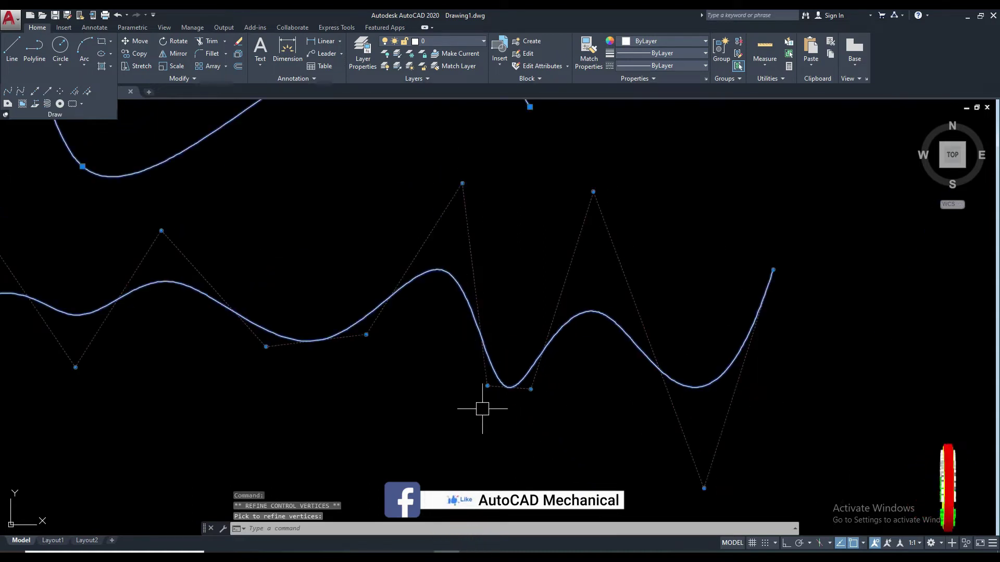
Drag the new vertices down and outward to widen the right-hand dip, then deselect.
left_click(530, 389)
left_click(553, 414)
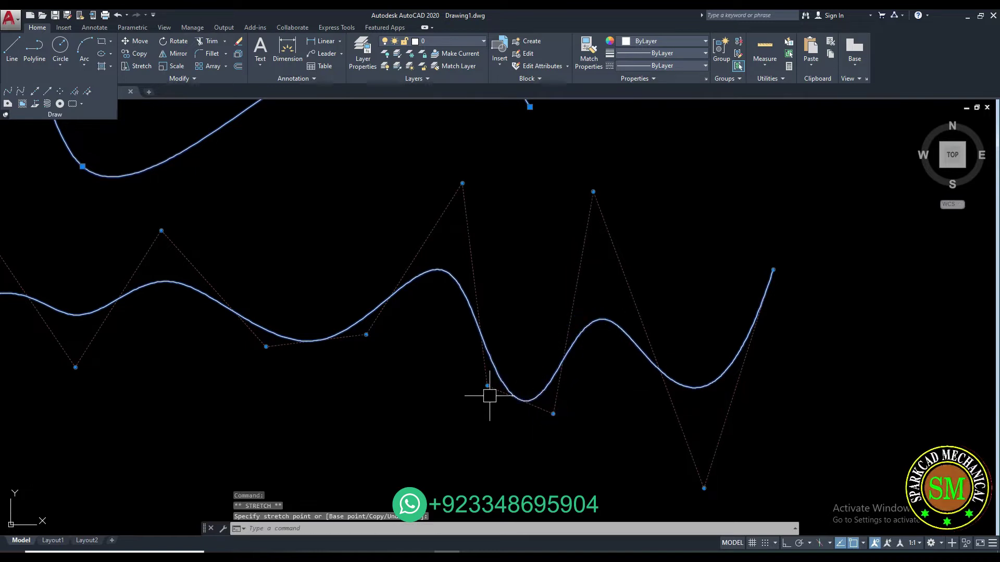
left_click(486, 387)
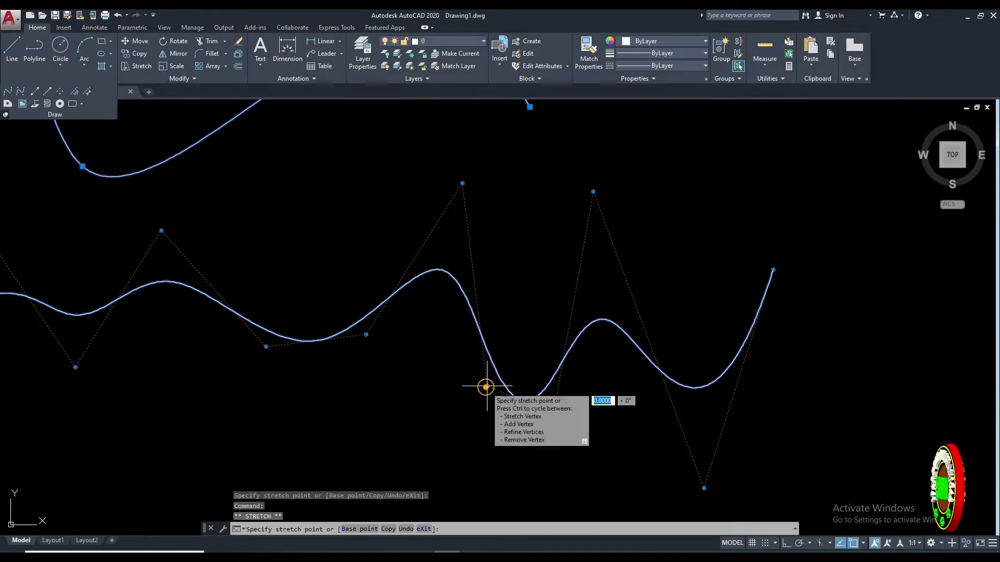
left_click(451, 421)
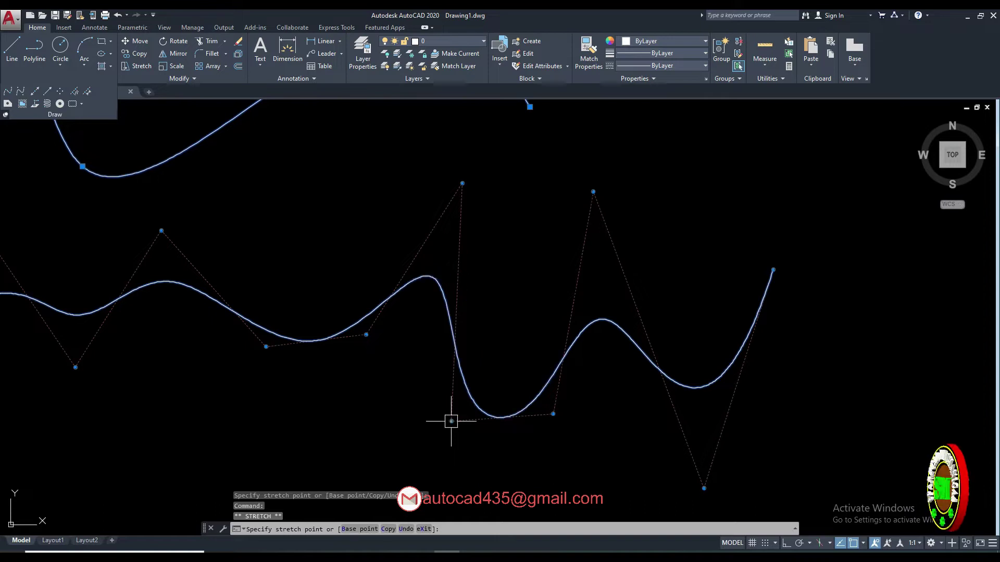
left_click(552, 414)
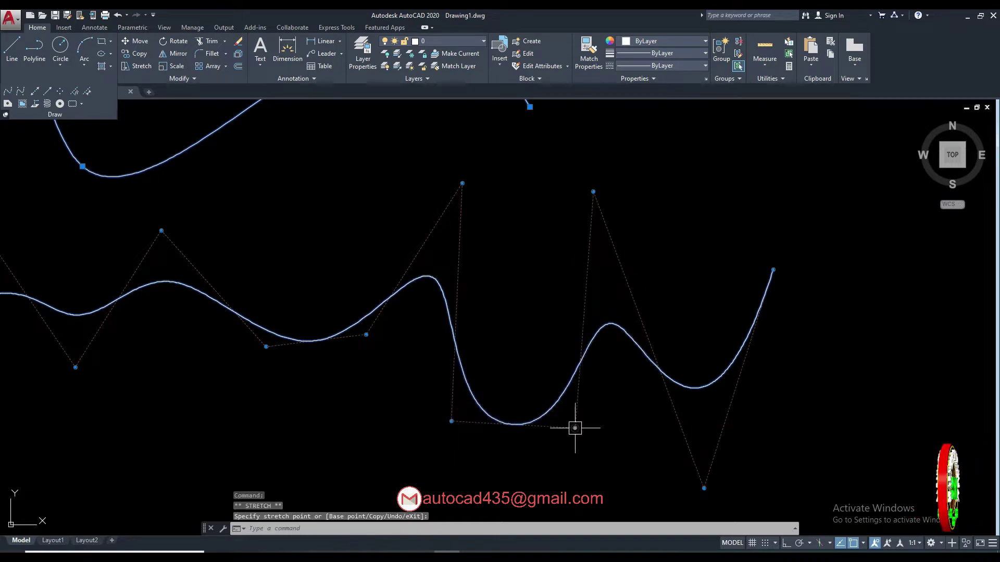
scroll(576, 425, "down", 3)
mouse_move(382, 401)
middle_mouse_down()
mouse_move(524, 370)
mouse_move(514, 346)
mouse_move(491, 344)
middle_mouse_up()
key("Escape")
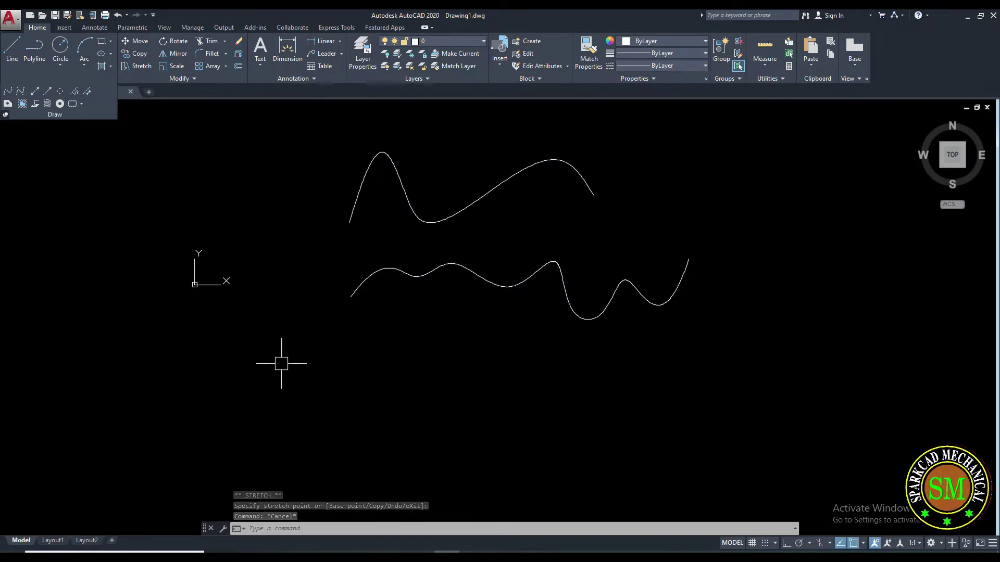
Shift the view to free space below the curves, abandoning a started spline.
left_click(7, 92)
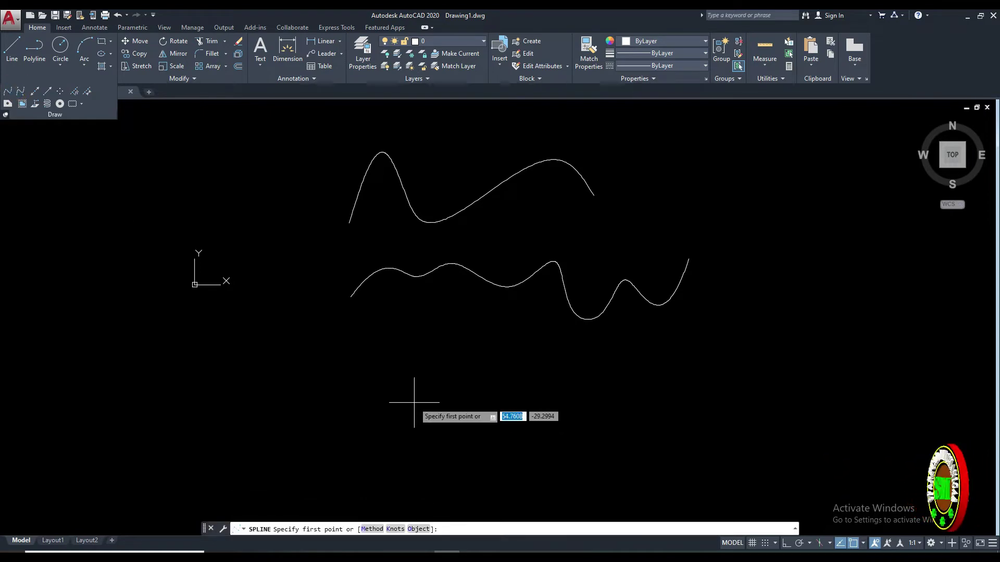
middle_click_drag(411, 402, 415, 348)
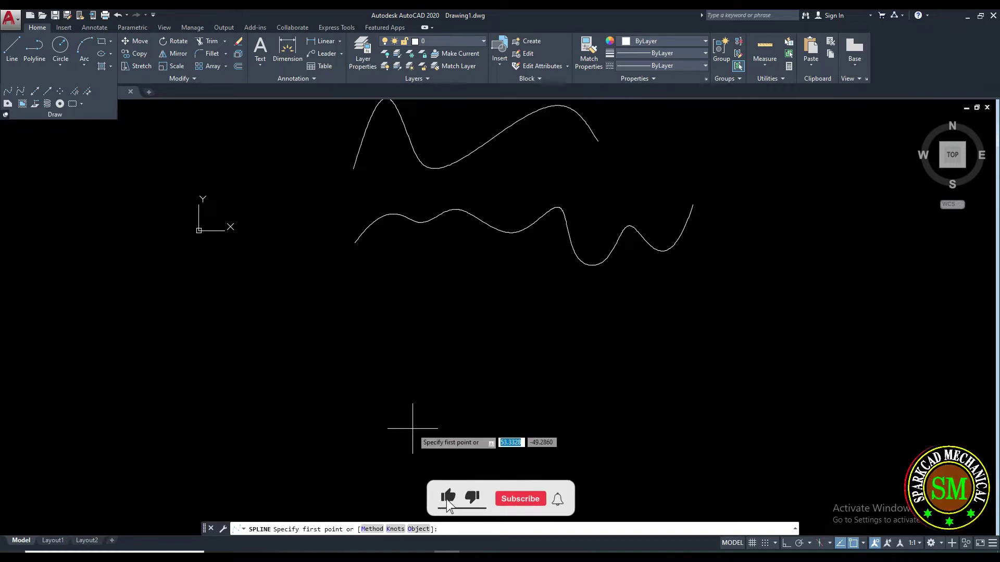
key("Escape")
middle_click_drag(540, 347, 505, 358)
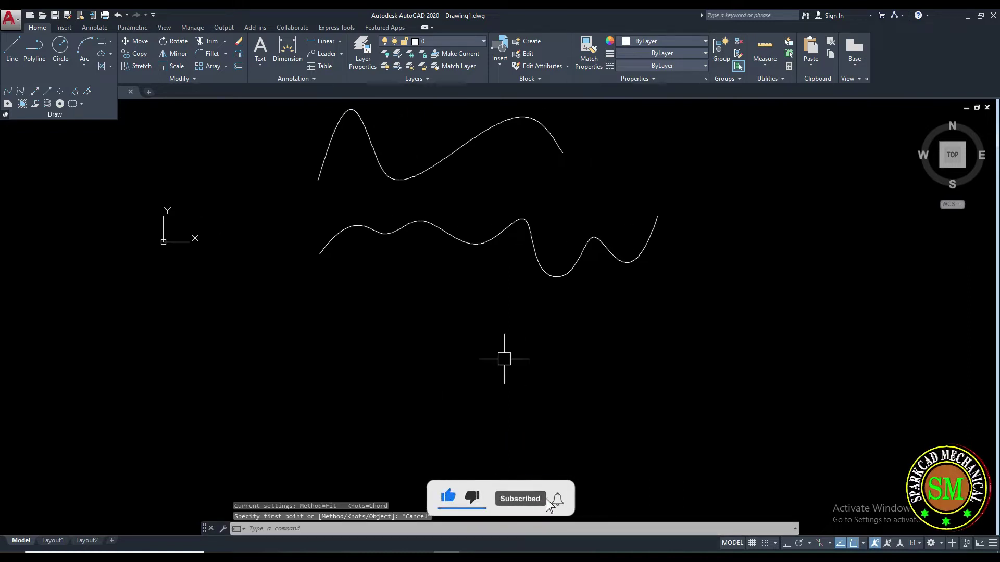
Draw a six-segment zigzag line with three sharp peaks below the splines.
left_click(11, 49)
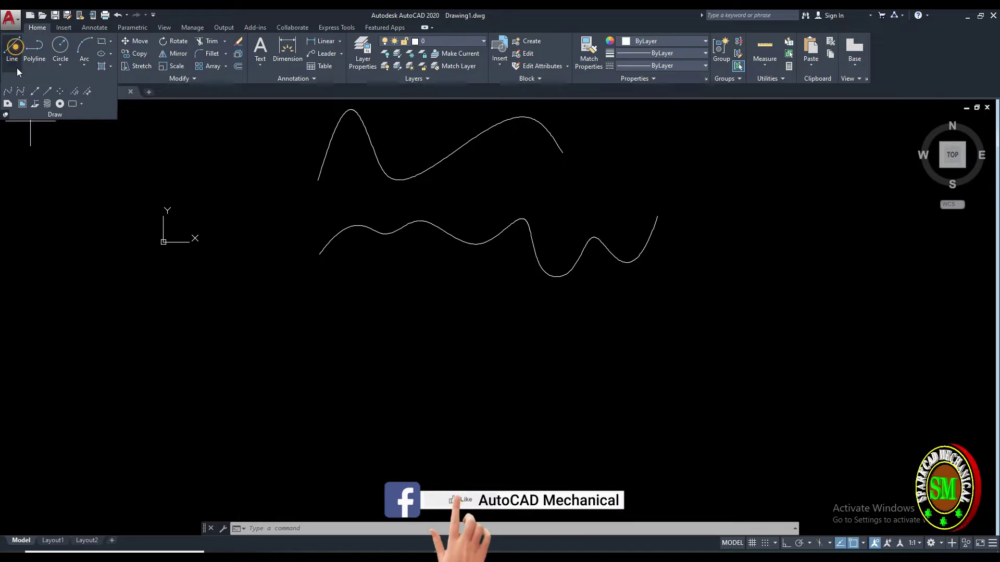
left_click(354, 486)
left_click(427, 338)
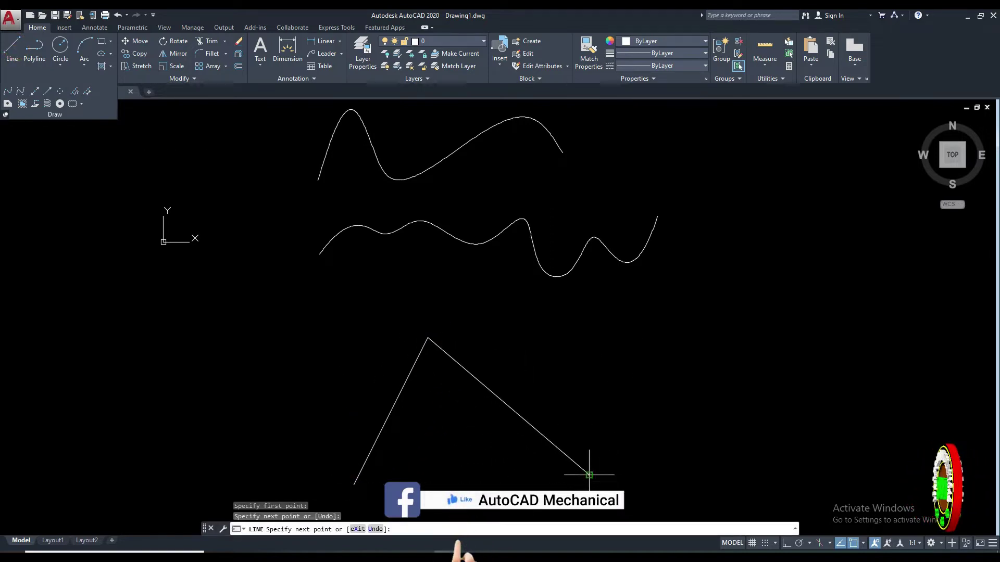
left_click(589, 474)
left_click(693, 316)
left_click(794, 433)
left_click(911, 268)
middle_click_drag(910, 313, 708, 312)
left_click(872, 394)
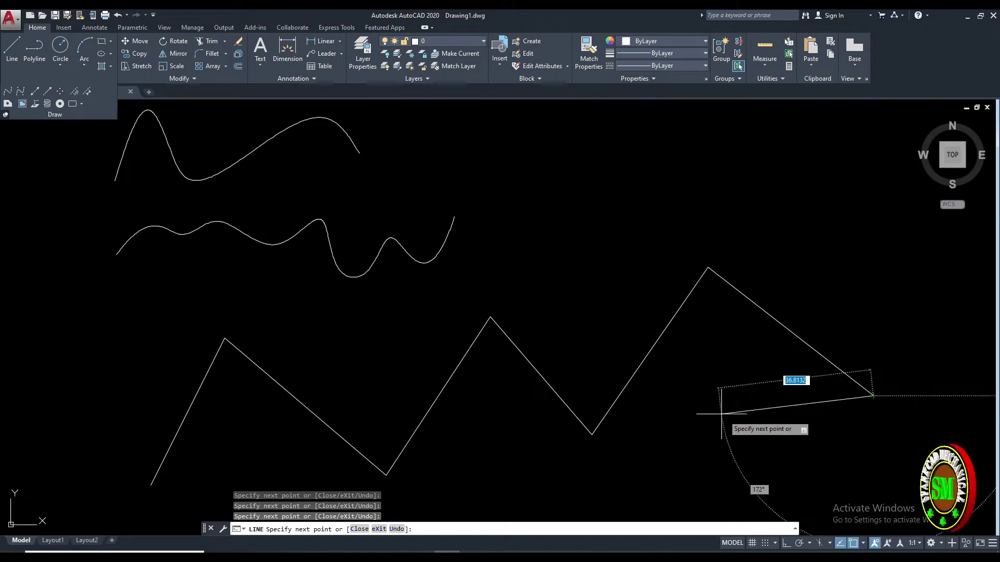
key("Escape")
middle_click_drag(670, 413, 725, 376)
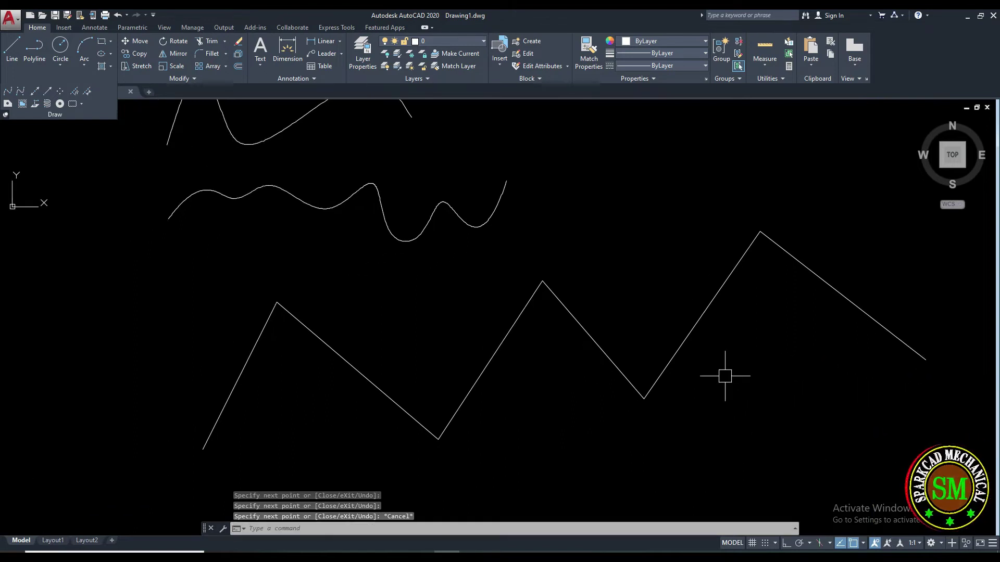
Start a fit-point spline, pick its Knots option, then bring up the SPLINE help page.
left_click(10, 93)
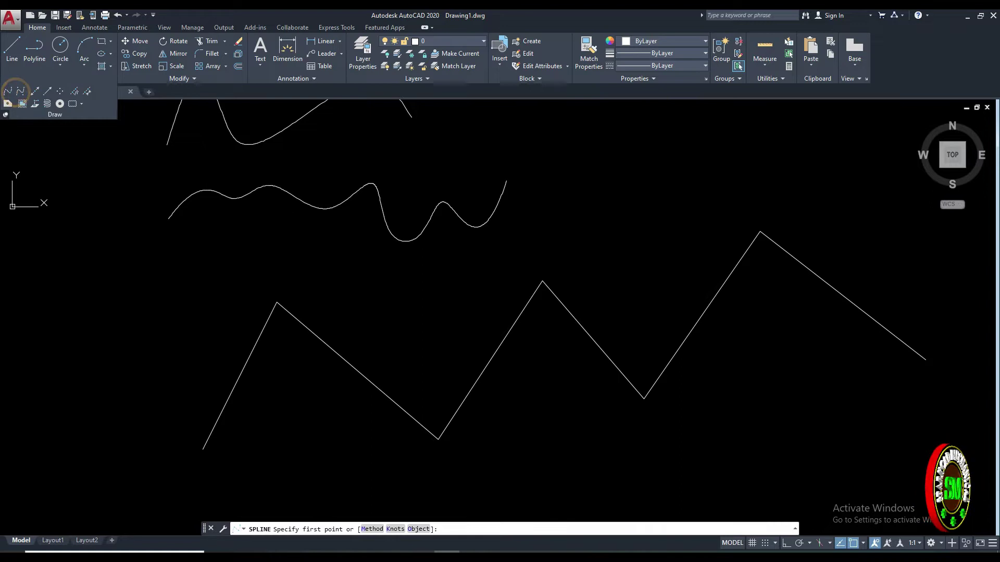
left_click(396, 529)
left_click(406, 309)
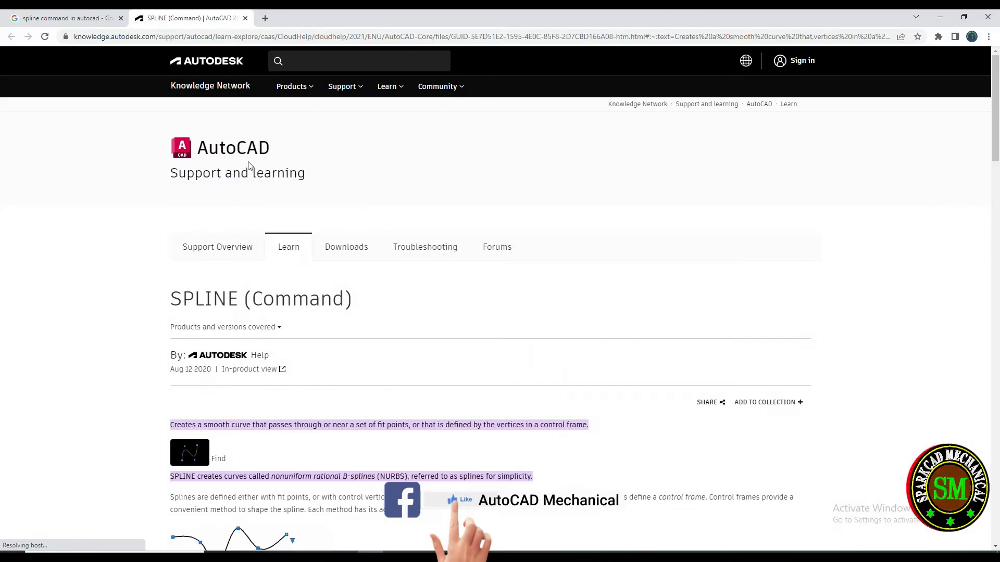
Scroll the SPLINE (Command) help article to its Knots section, then return to AutoCAD.
left_click(73, 17)
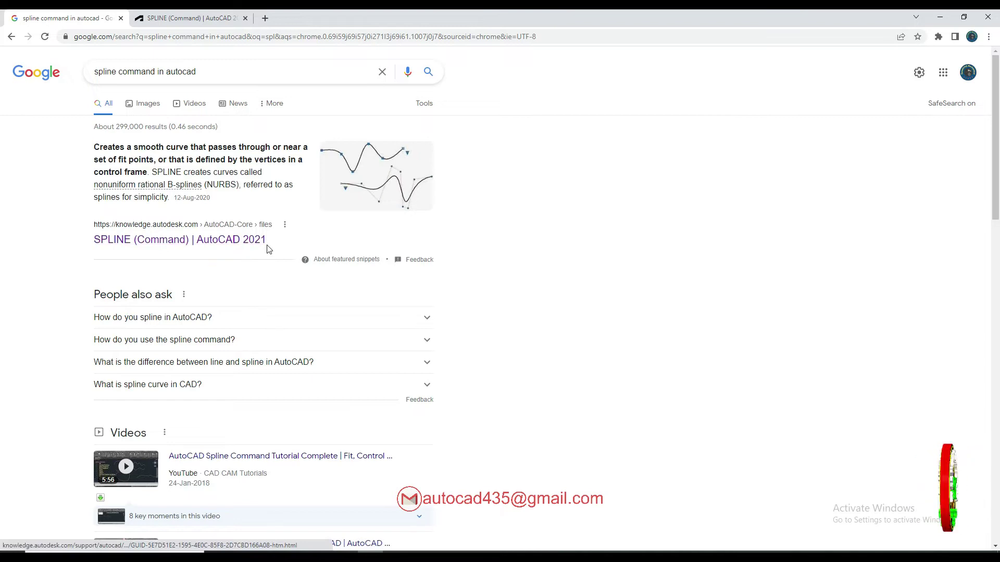
left_click(252, 240)
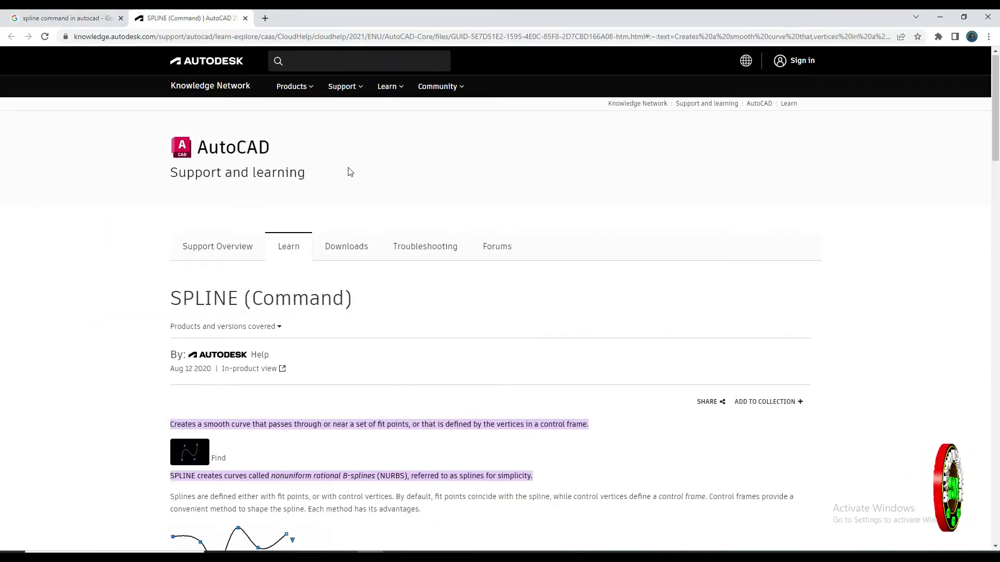
scroll(250, 206, "down", 2)
scroll(300, 196, "down", 2)
scroll(300, 198, "down", 3)
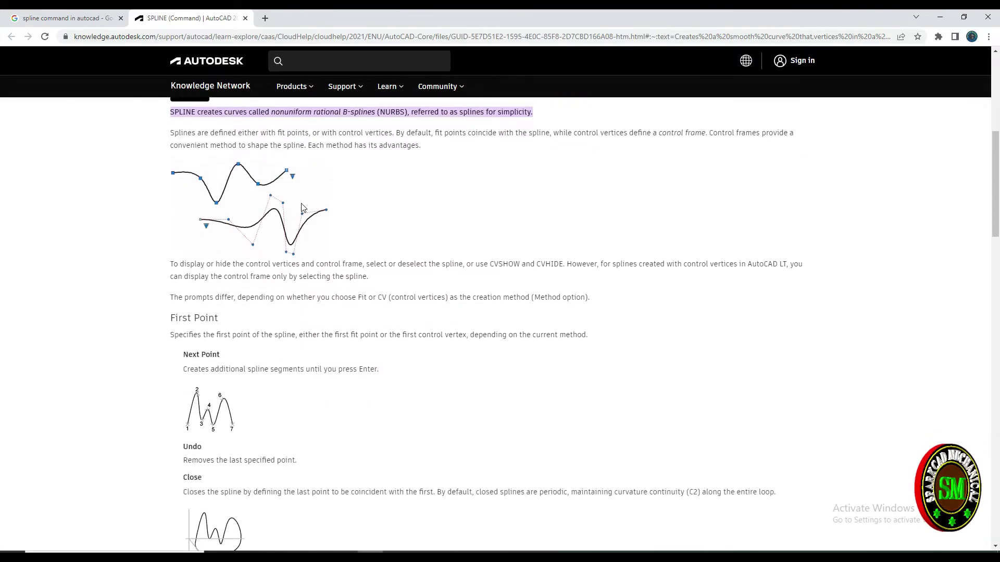
scroll(300, 203, "up", 5)
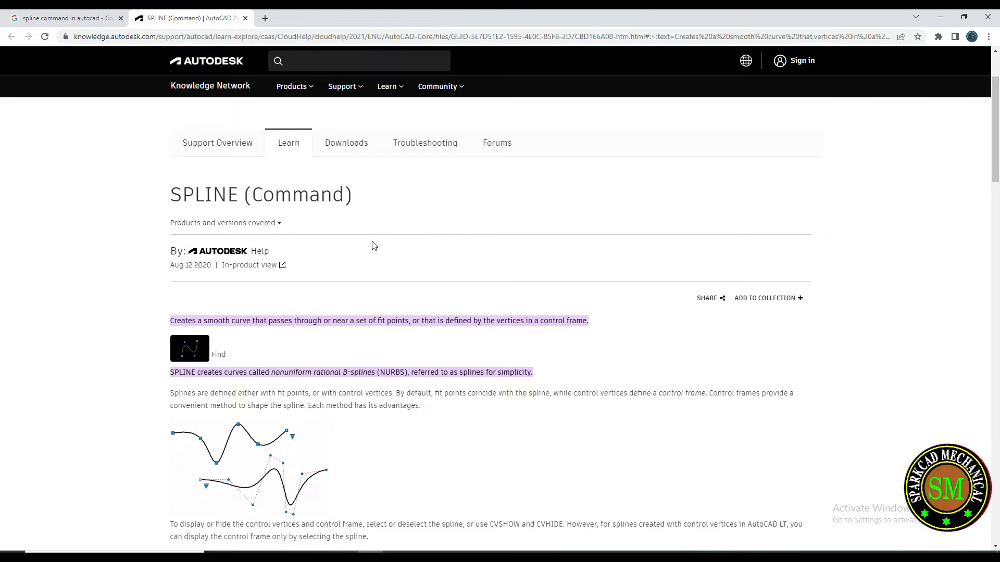
scroll(374, 246, "down", 2)
scroll(374, 246, "up", 4)
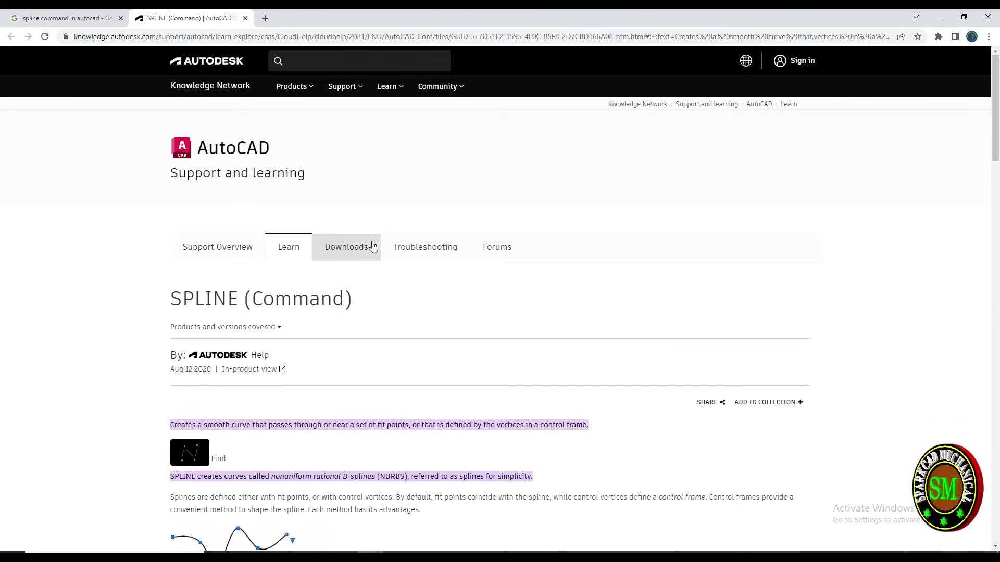
scroll(373, 246, "down", 1)
scroll(373, 246, "down", 2)
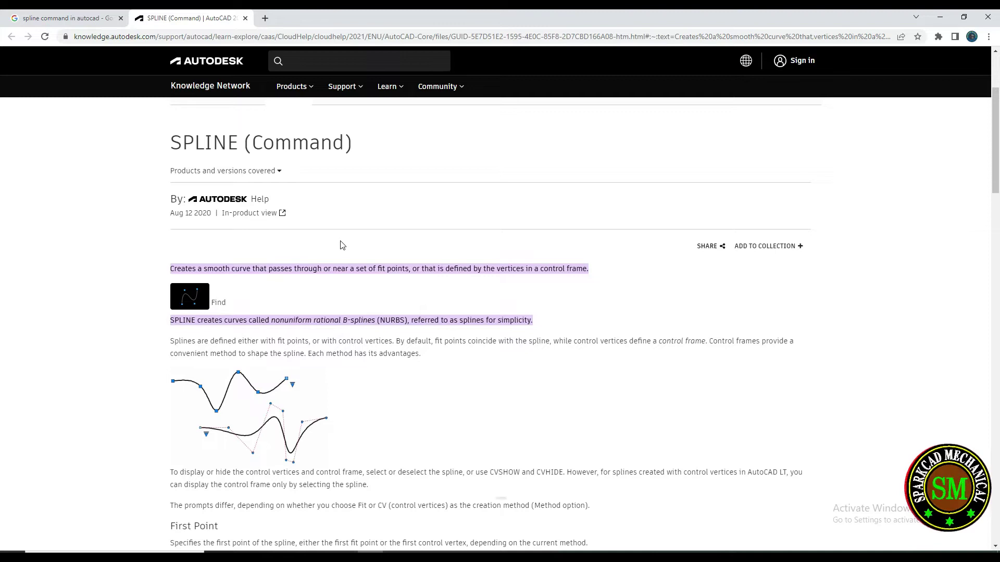
scroll(342, 244, "down", 1)
scroll(343, 244, "down", 2)
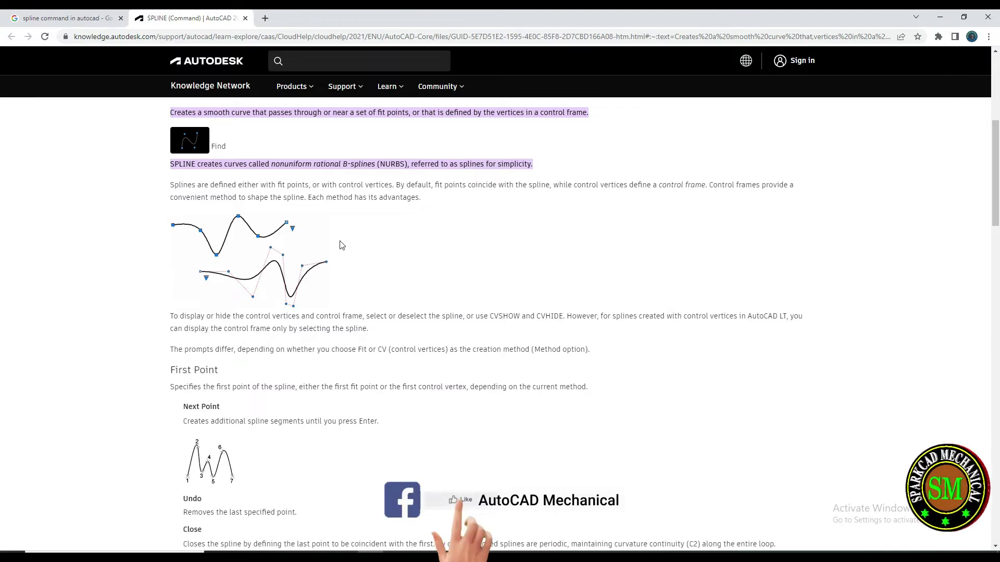
scroll(343, 245, "down", 2)
scroll(341, 241, "down", 2)
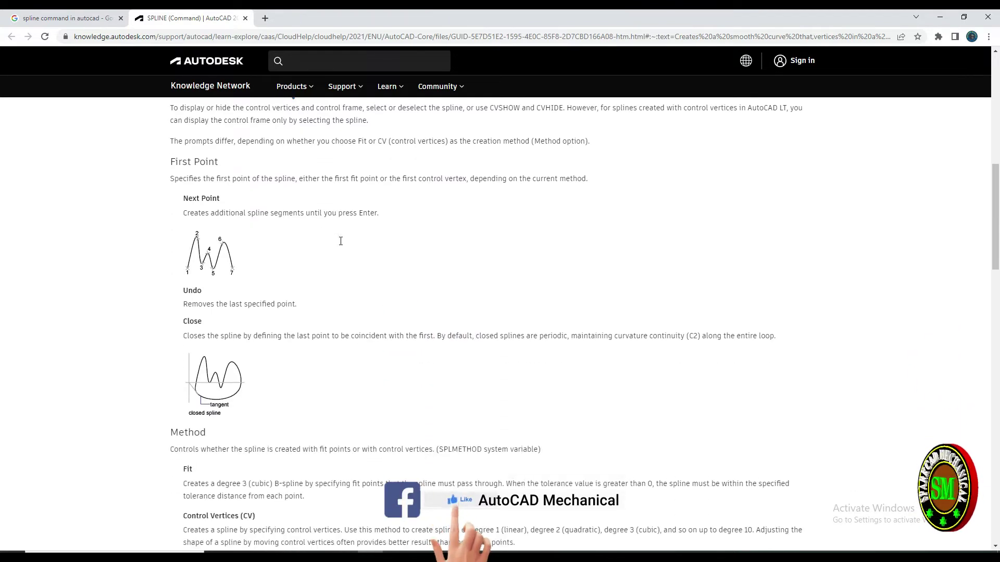
scroll(342, 243, "down", 2)
scroll(342, 245, "down", 3)
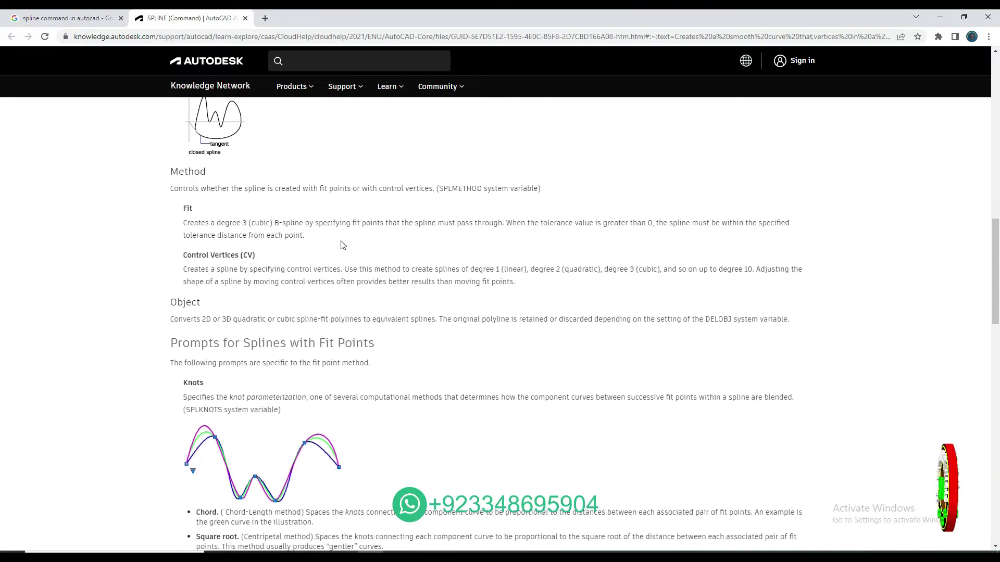
scroll(370, 245, "down", 2)
scroll(368, 245, "down", 2)
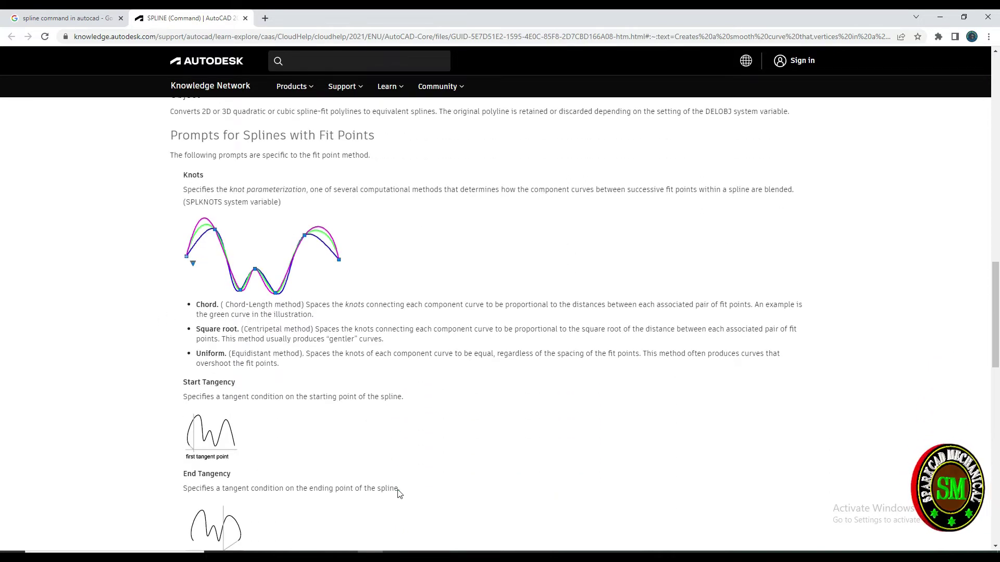
key("alt+Tab")
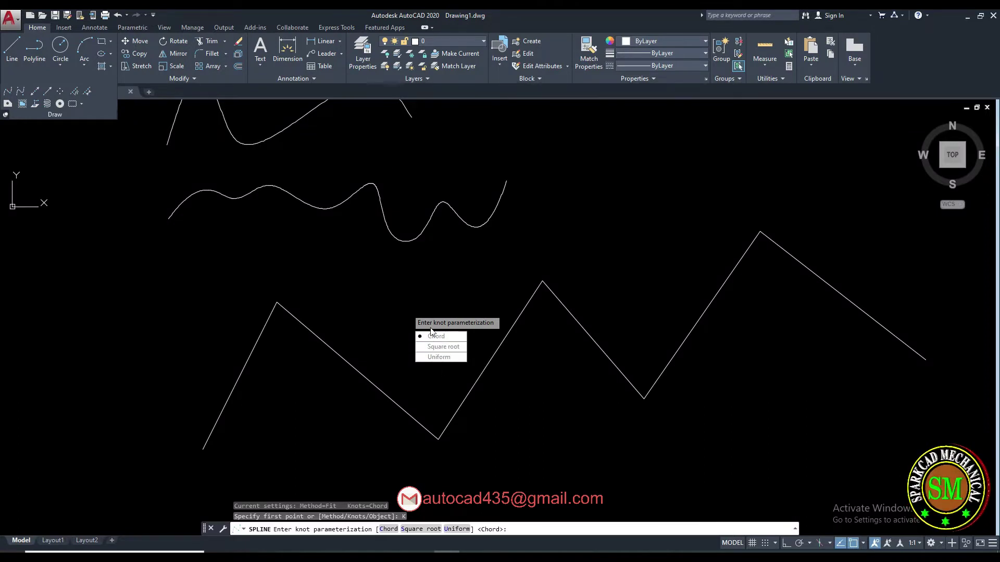
Go back to the browser's SPLINE help page on Chord, Square root and Uniform knots.
key("alt+Tab")
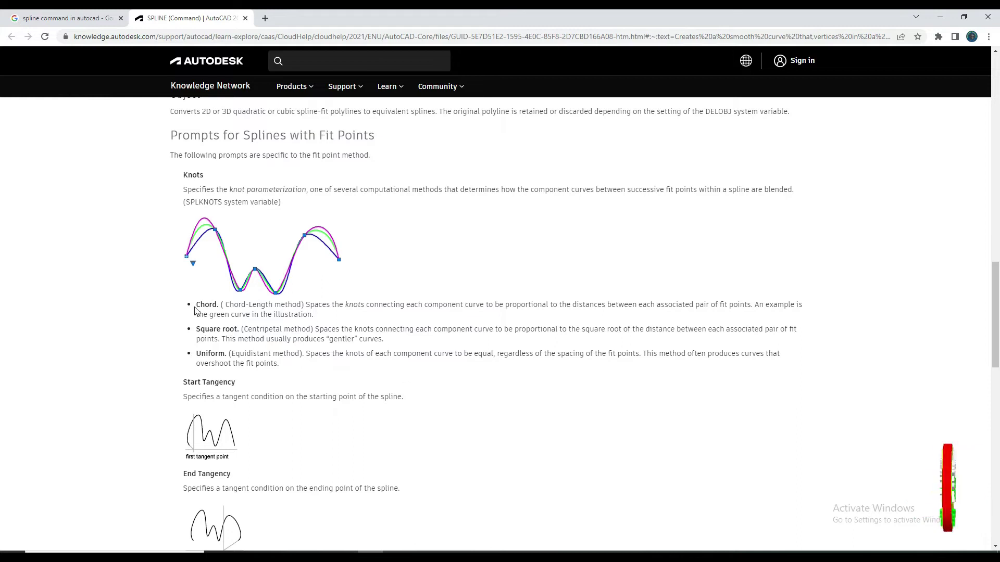
Highlight the Chord, Square root and Uniform knot descriptions in the help article.
left_click_drag(197, 307, 305, 373)
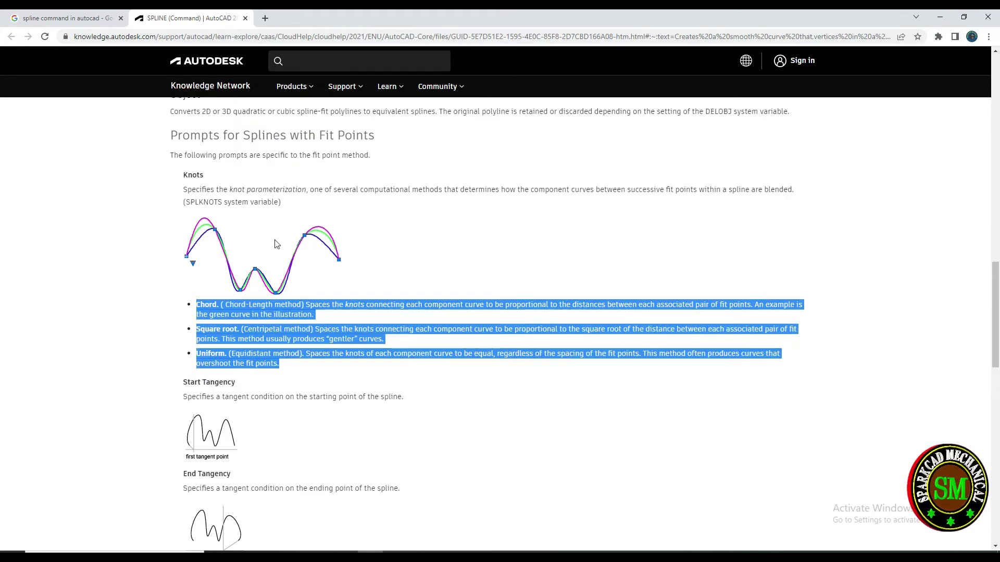
scroll(276, 245, "up", 2)
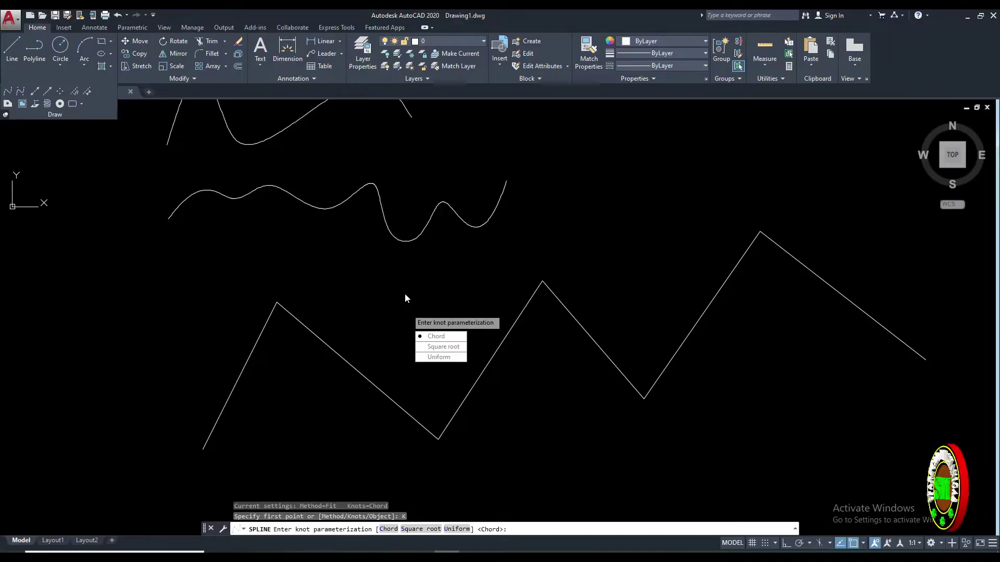
Cancel the pending spline command.
key("Return")
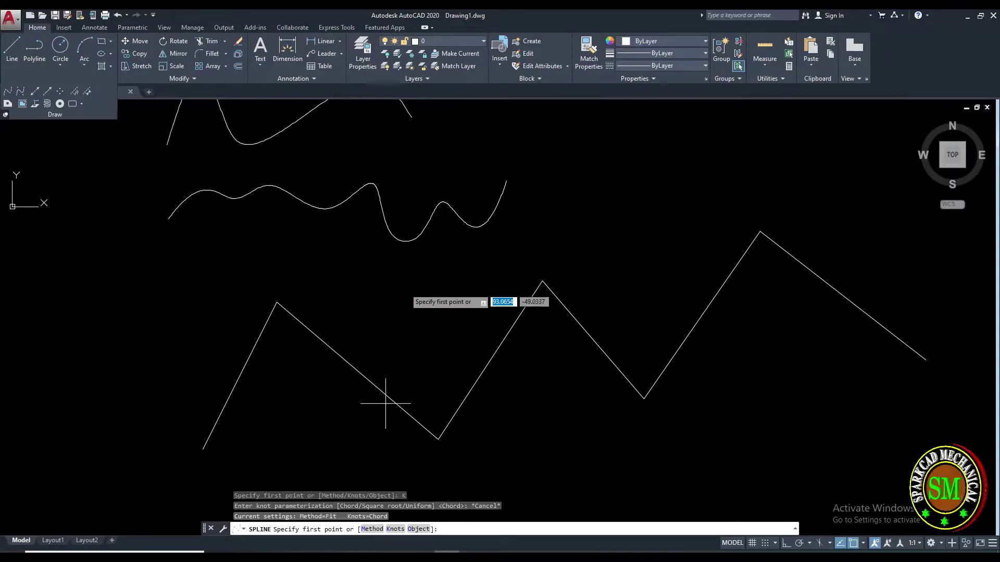
key("Escape")
scroll(391, 266, "down", 2)
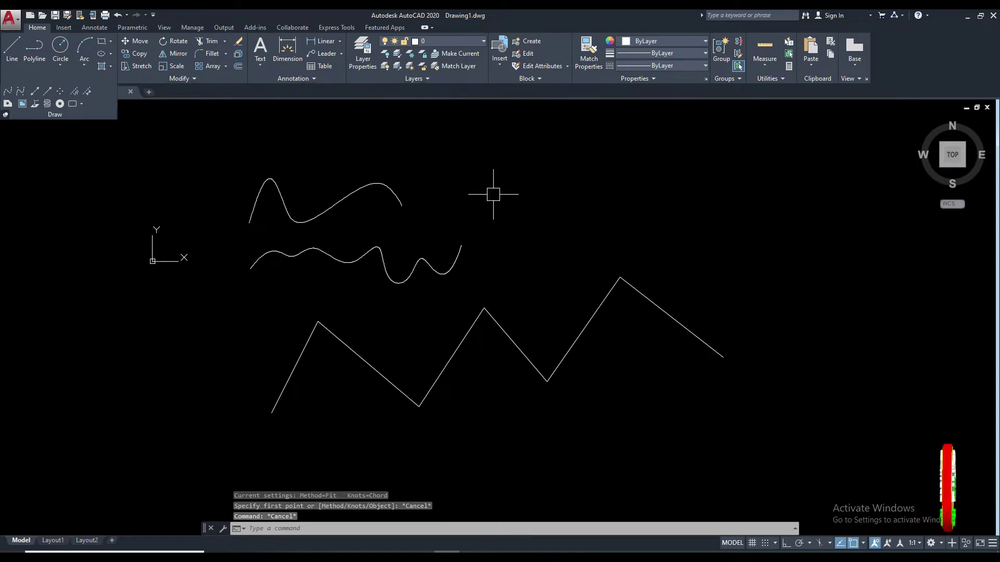
Search AutoCAD Help for 'spline command' and open the SPLINE (Command) article.
key("F1")
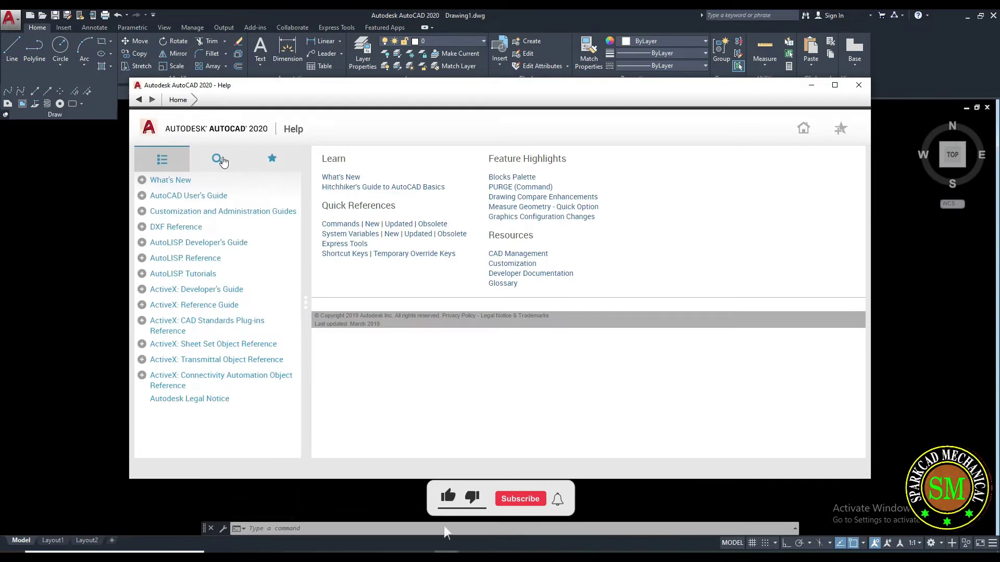
left_click(221, 160)
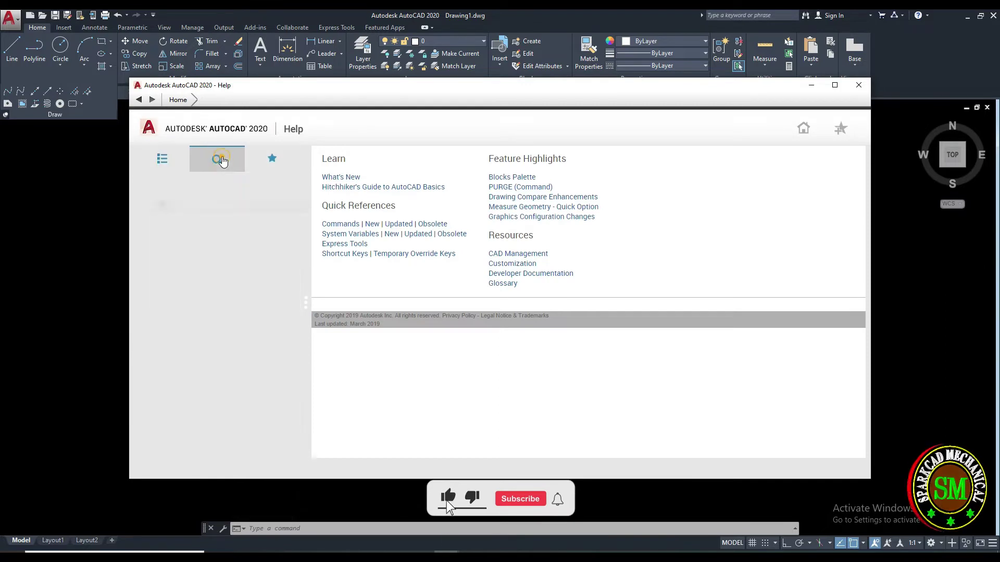
left_click(233, 180)
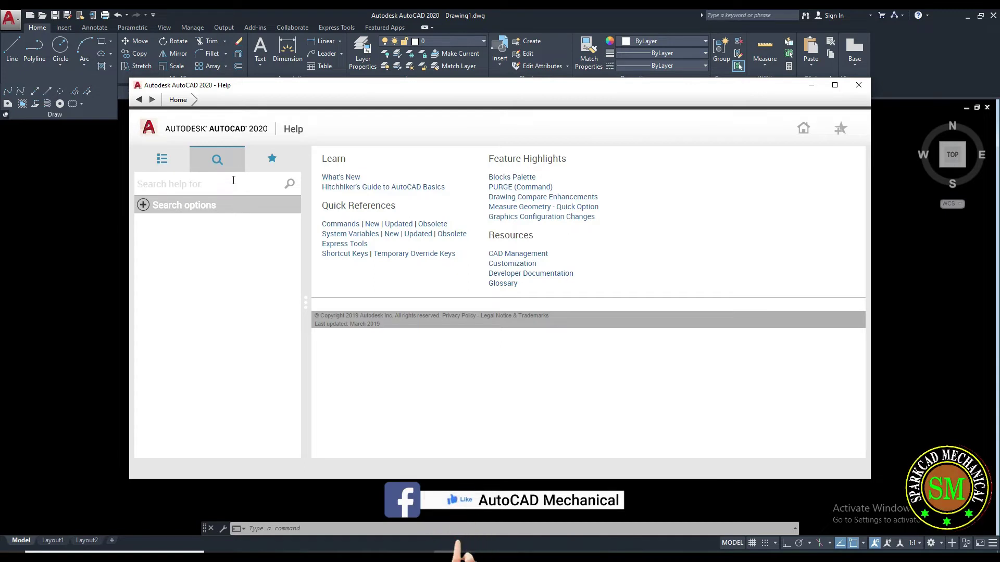
type("spline command")
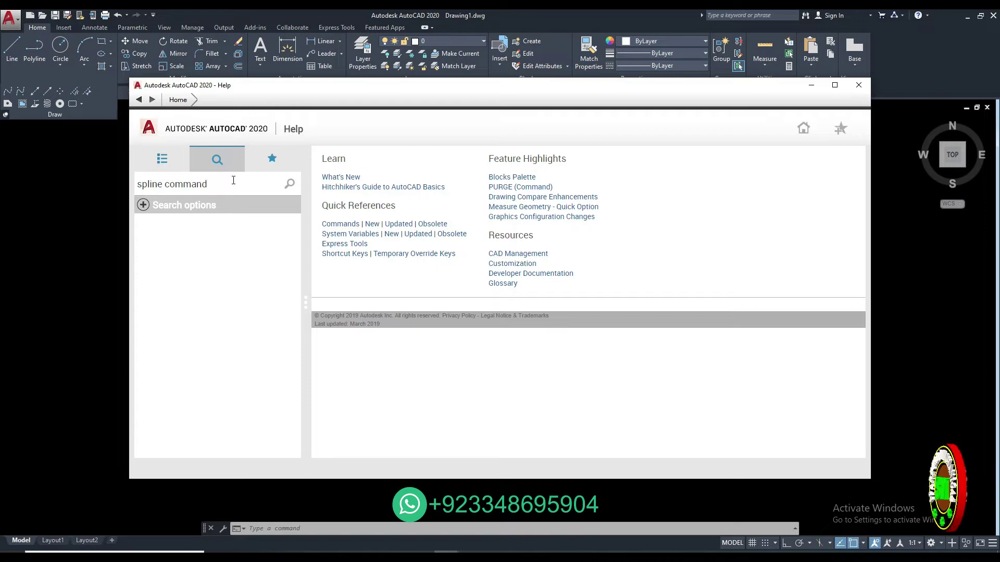
left_click(291, 182)
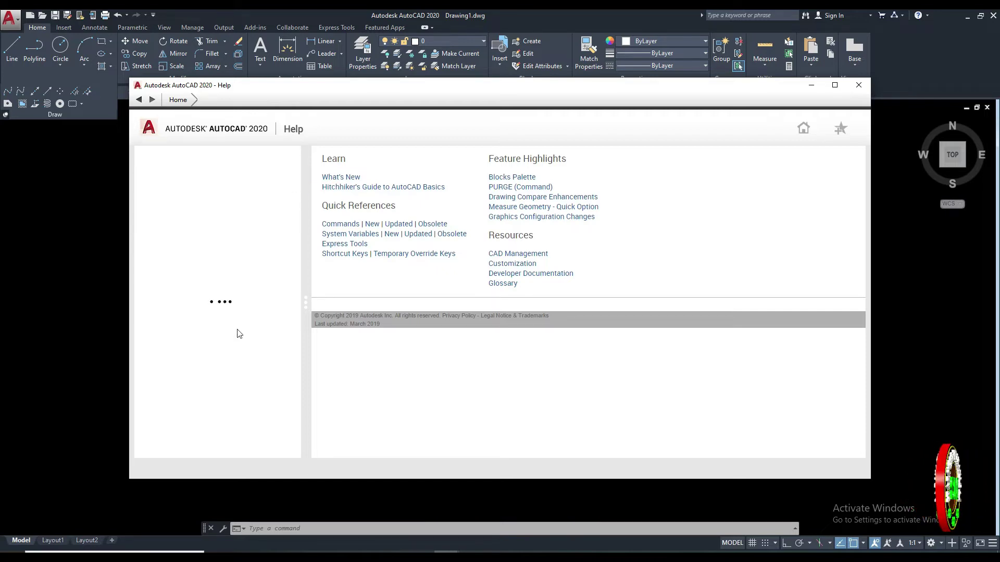
left_click(172, 221)
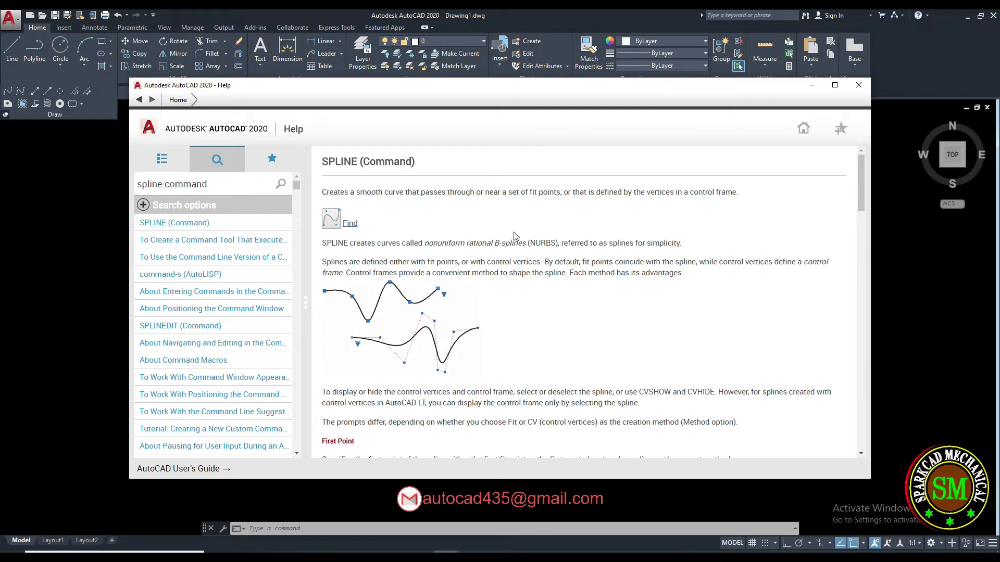
Read through the article's Method, Knots and Tolerance prompt descriptions.
scroll(495, 247, "down", 2)
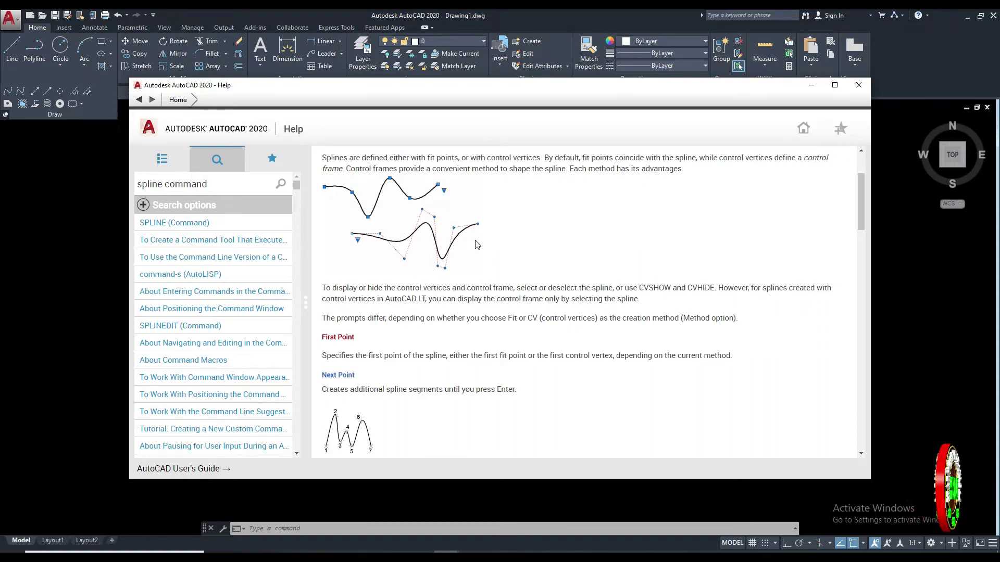
scroll(477, 244, "down", 2)
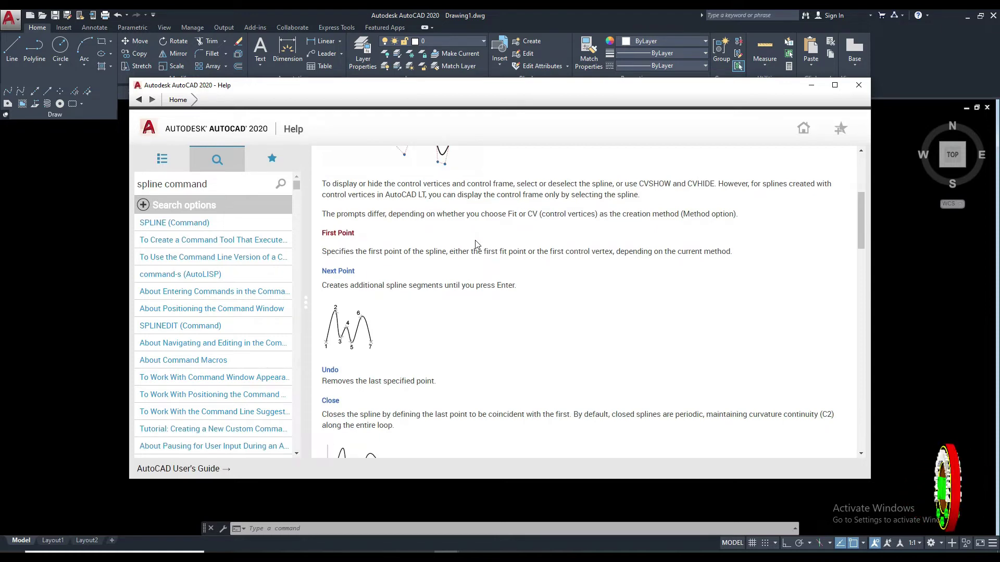
scroll(475, 245, "down", 3)
scroll(477, 245, "down", 4)
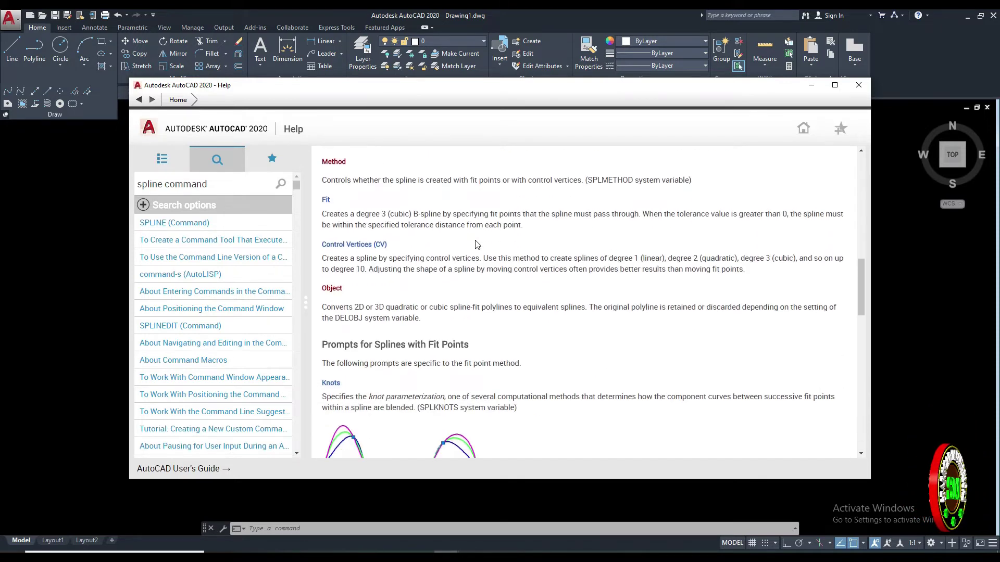
scroll(445, 241, "down", 1)
scroll(443, 238, "down", 2)
scroll(442, 237, "down", 3)
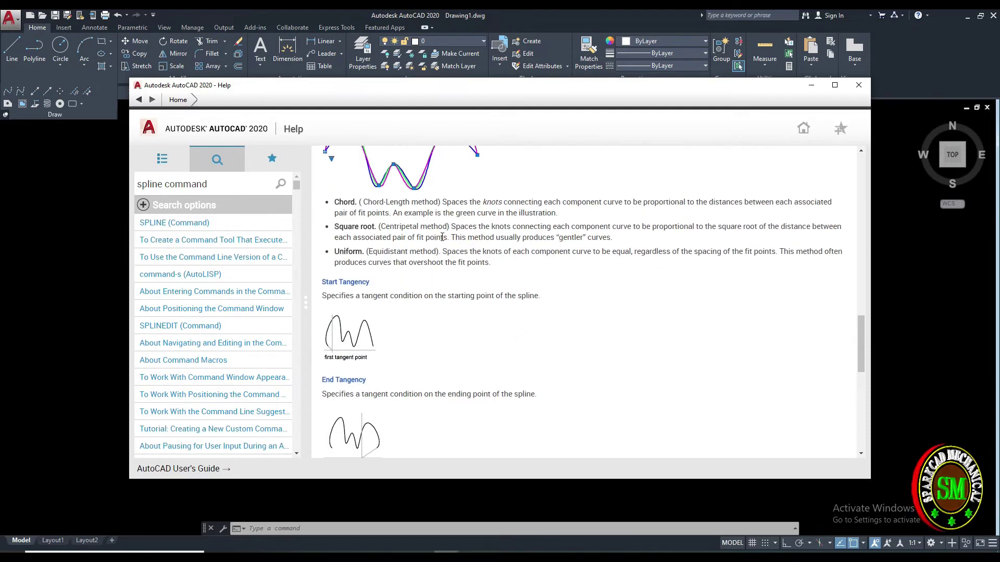
scroll(470, 261, "down", 3)
scroll(471, 260, "down", 4)
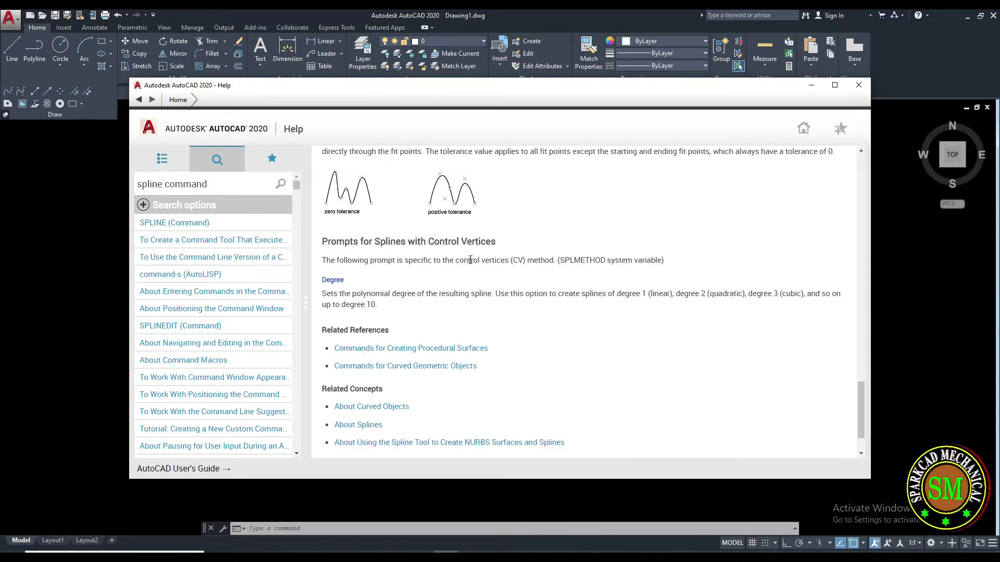
scroll(471, 261, "down", 1)
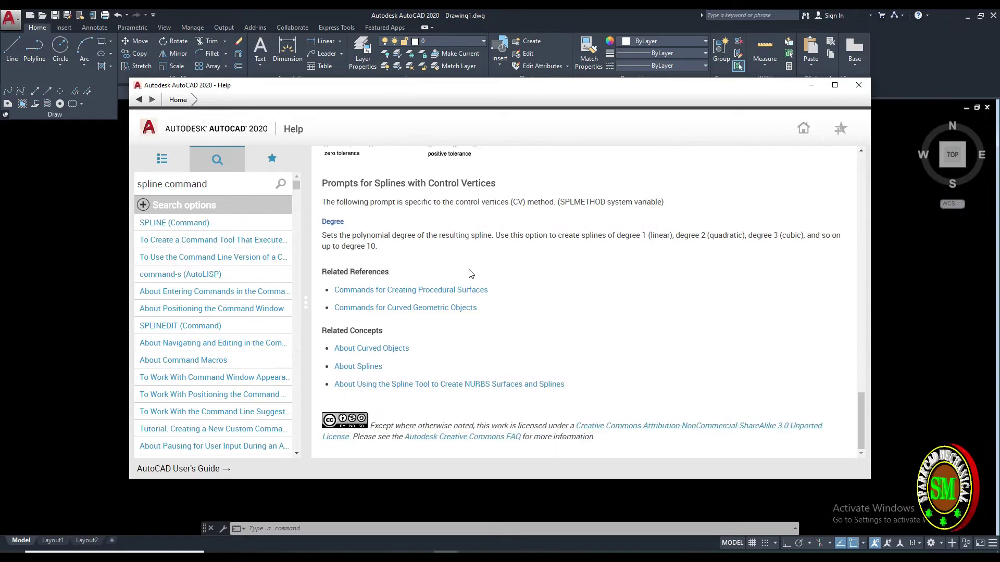
scroll(471, 274, "up", 4)
scroll(472, 312, "up", 4)
scroll(473, 315, "up", 4)
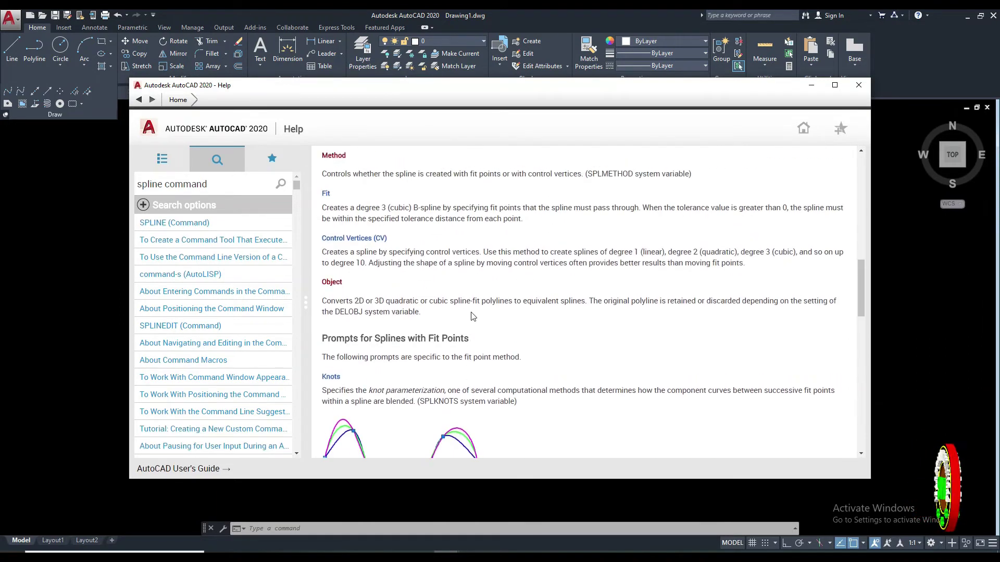
Close Help and start a fit-point spline with Chord knot parameterization.
left_click(859, 85)
left_click(528, 263)
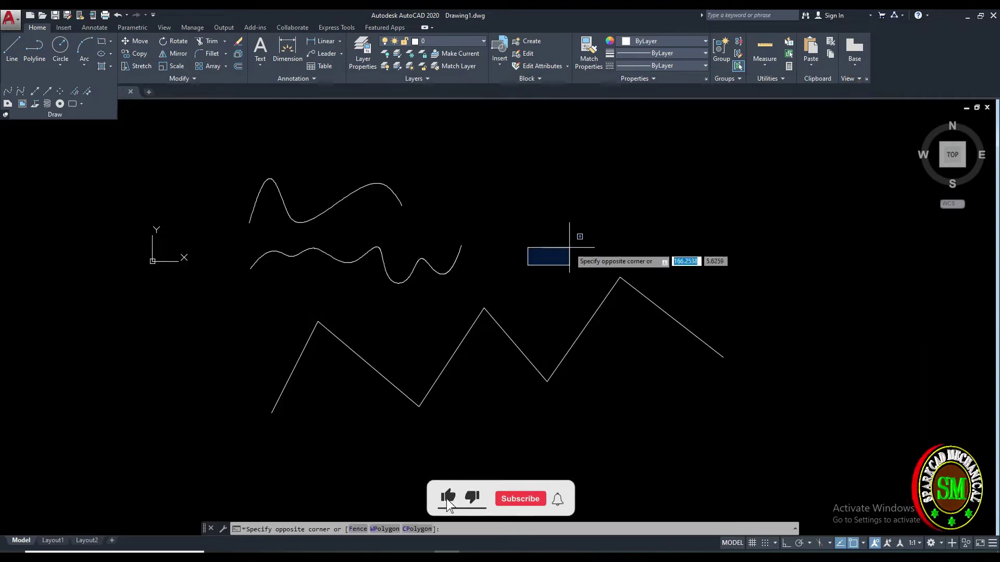
left_click(562, 250)
left_click(9, 92)
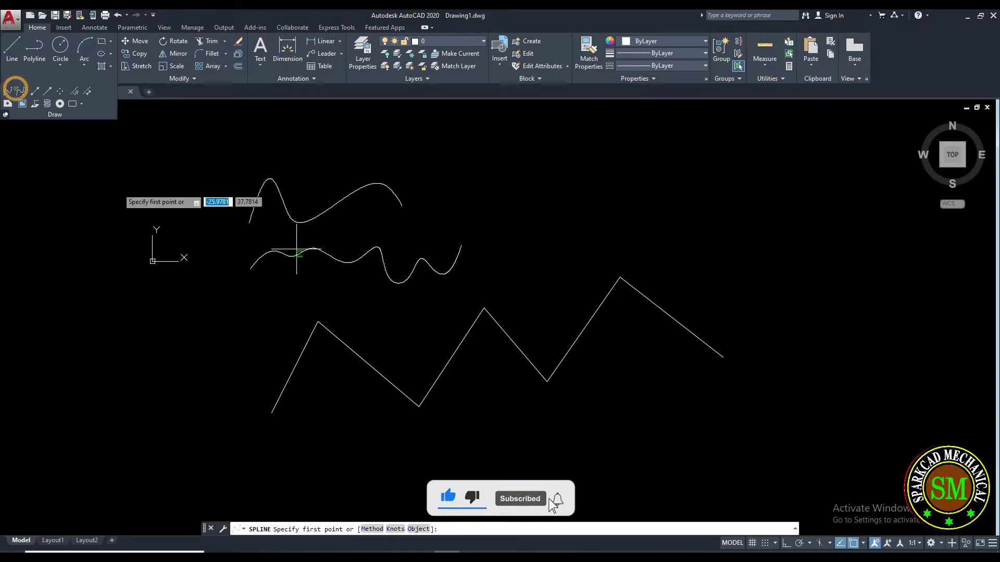
middle_click_drag(532, 375, 474, 321)
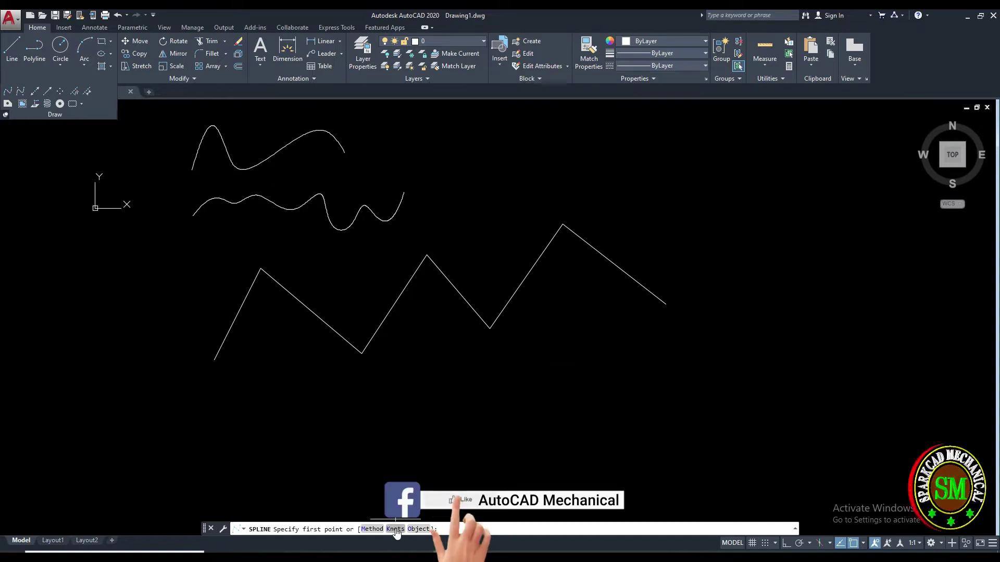
type("k")
key("Return")
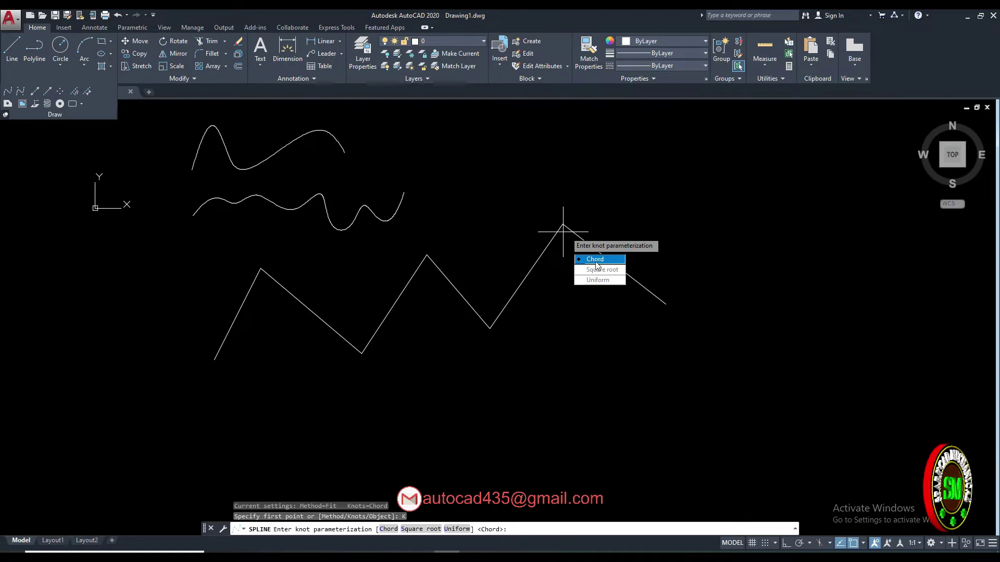
left_click(597, 260)
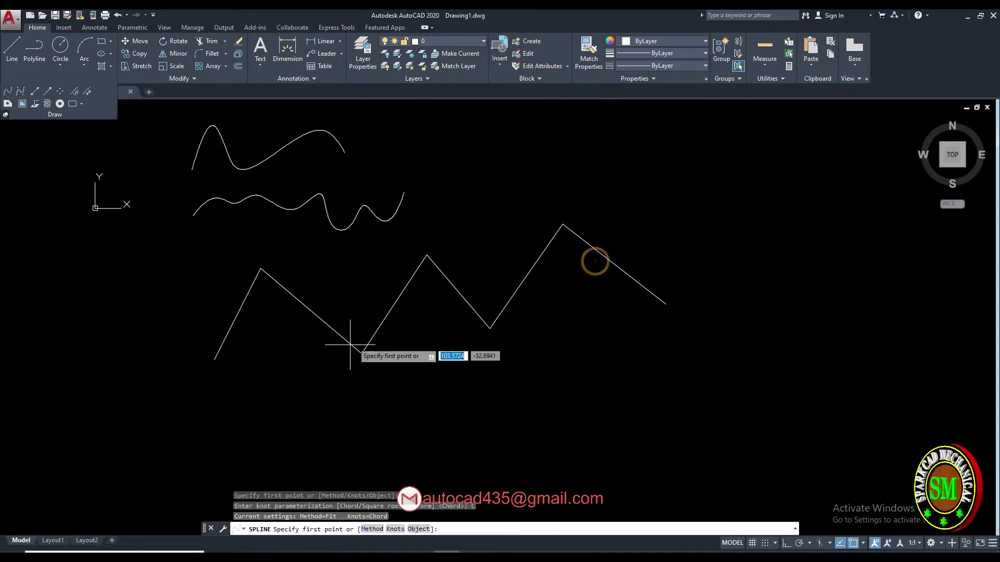
Draw the spline through all seven zigzag vertices, left to right.
left_click(214, 360)
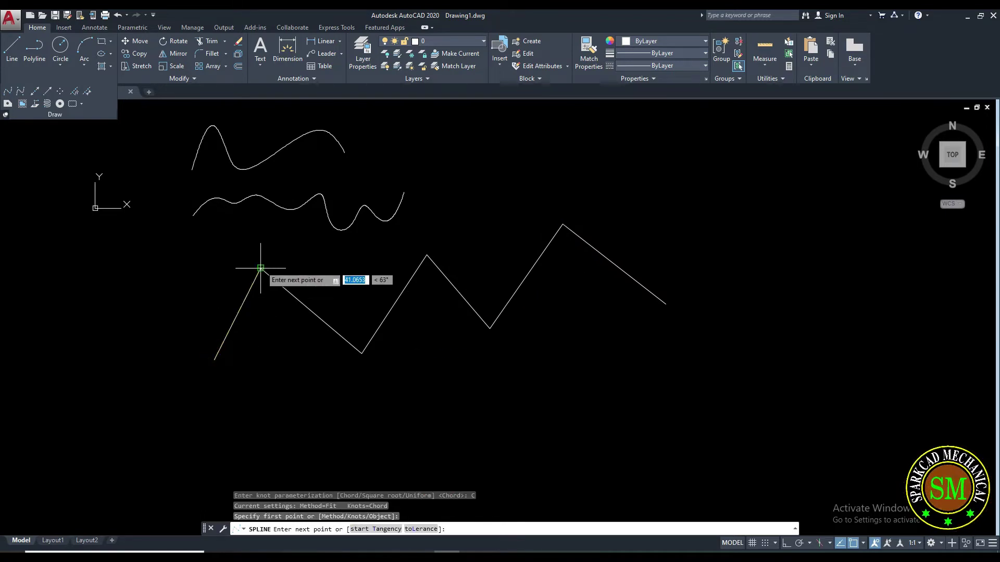
left_click(260, 268)
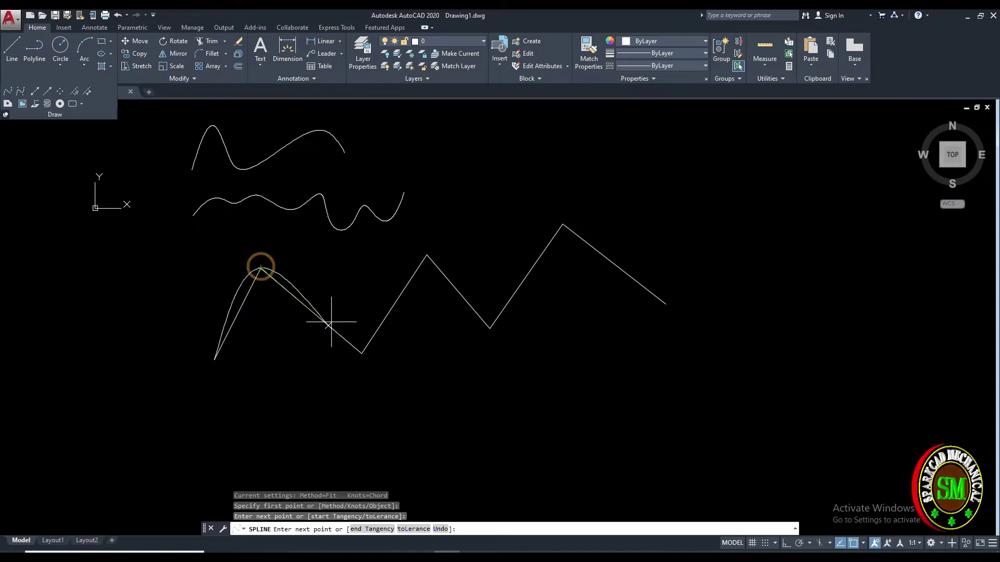
left_click(361, 353)
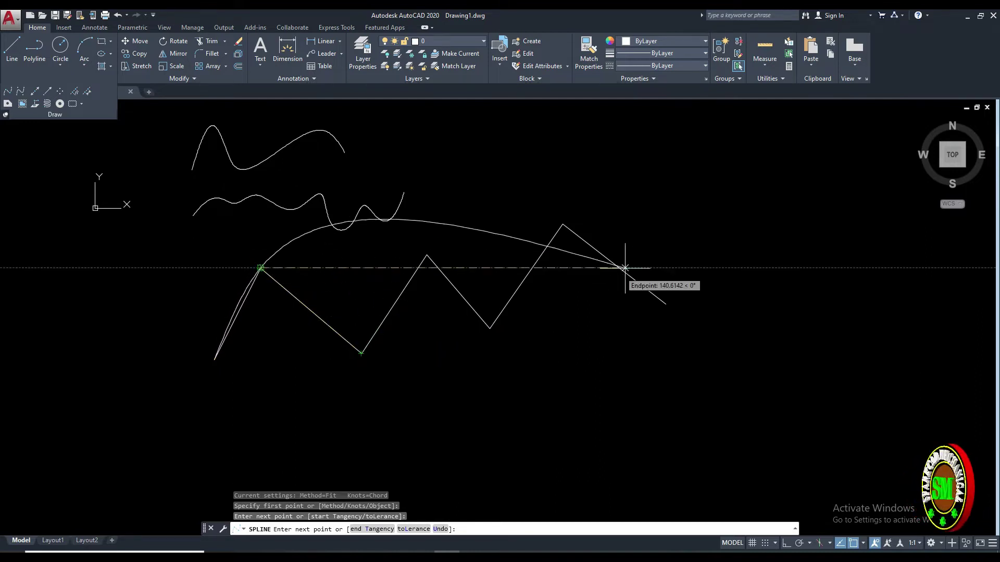
left_click(361, 353)
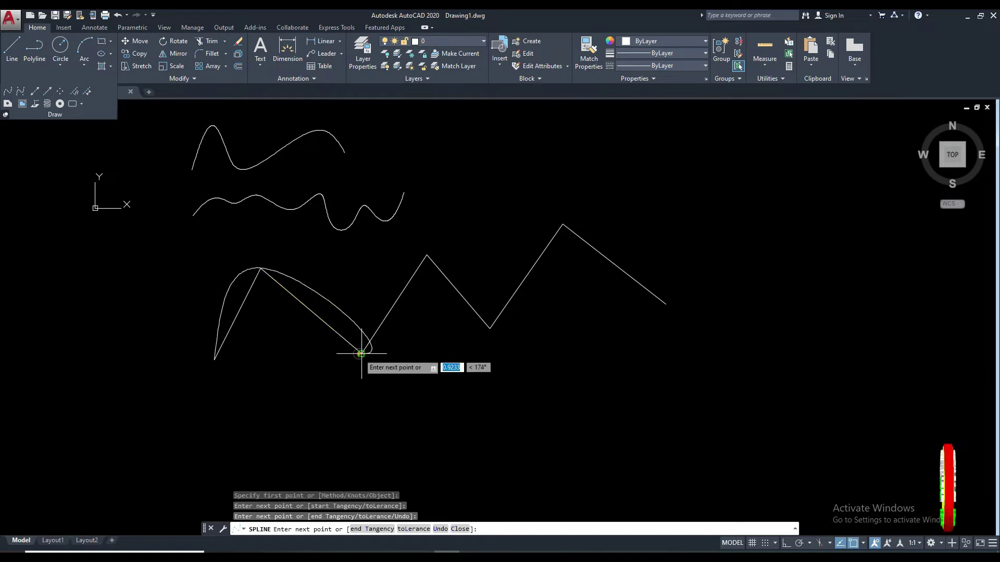
left_click(427, 255)
left_click(488, 325)
left_click(562, 224)
left_click(667, 304)
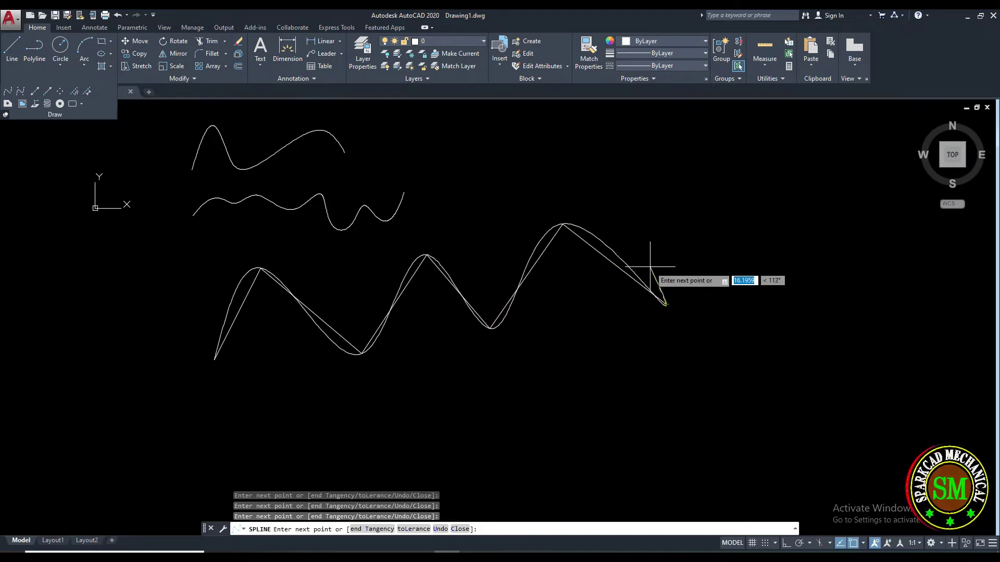
key("Return")
Colour the new spline red.
left_click(605, 229)
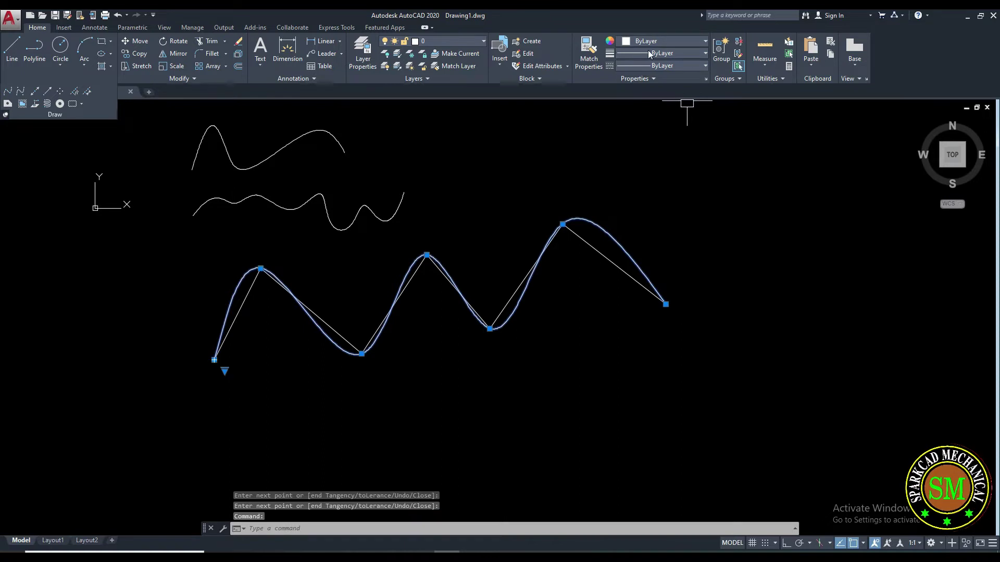
left_click(673, 41)
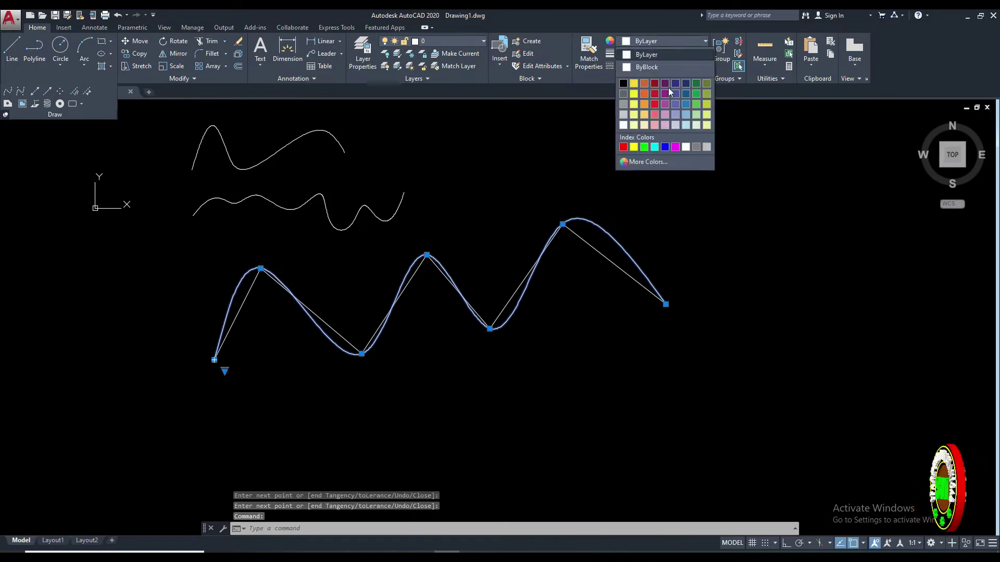
left_click(623, 147)
key("Escape")
key("Escape")
middle_click_drag(471, 221, 476, 264)
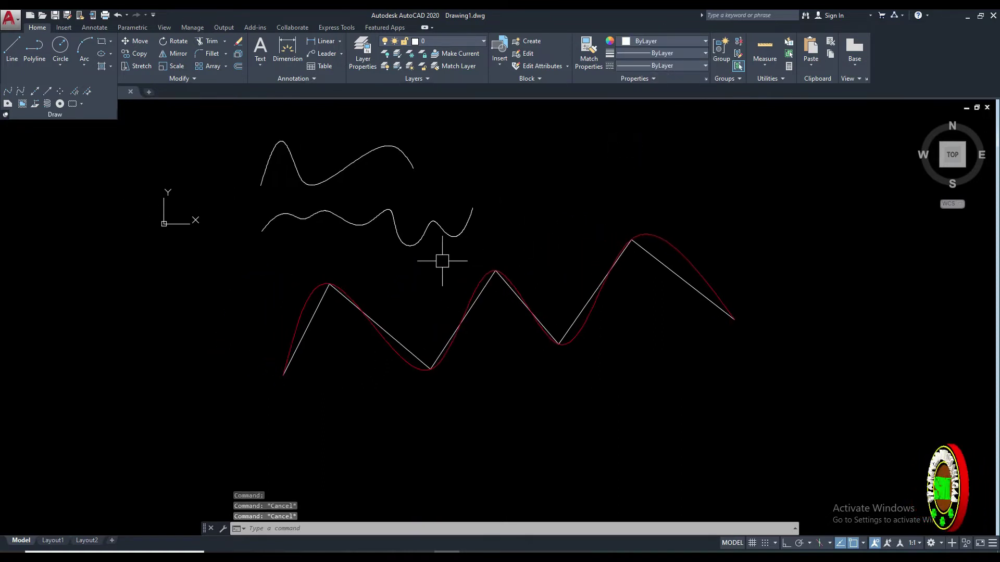
Start another fit-point spline with Square root knot parameterization.
left_click(7, 93)
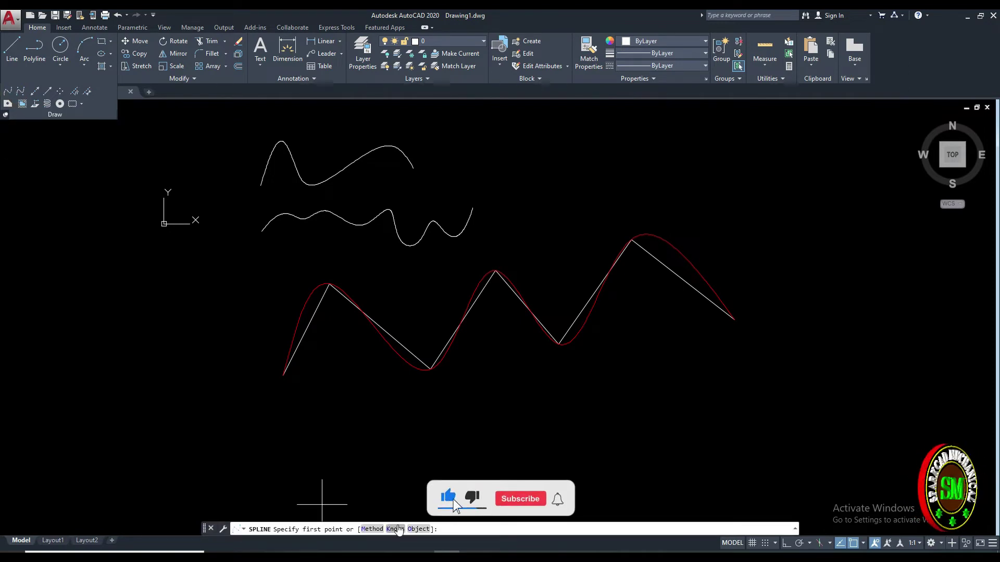
left_click(396, 529)
key("Down")
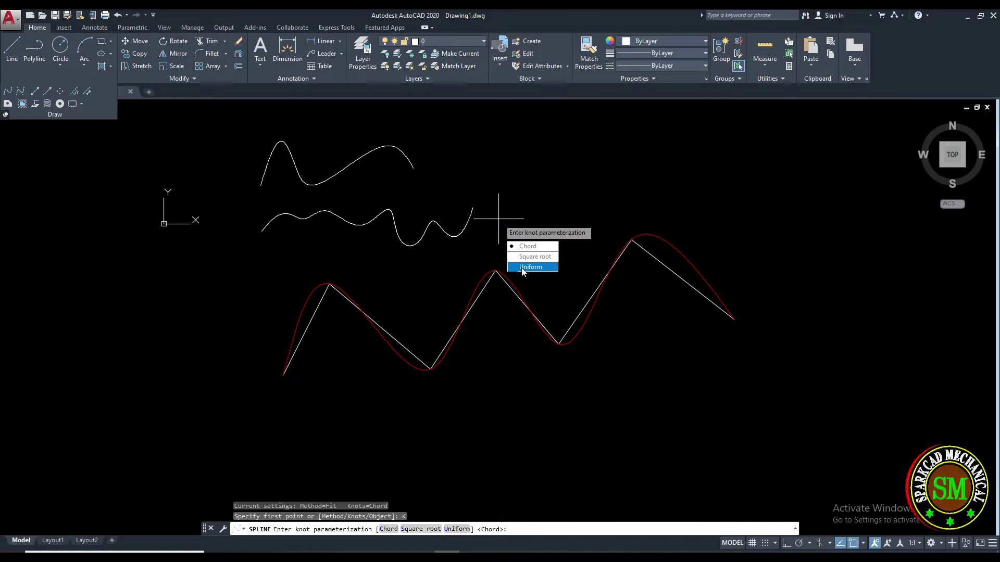
left_click(534, 257)
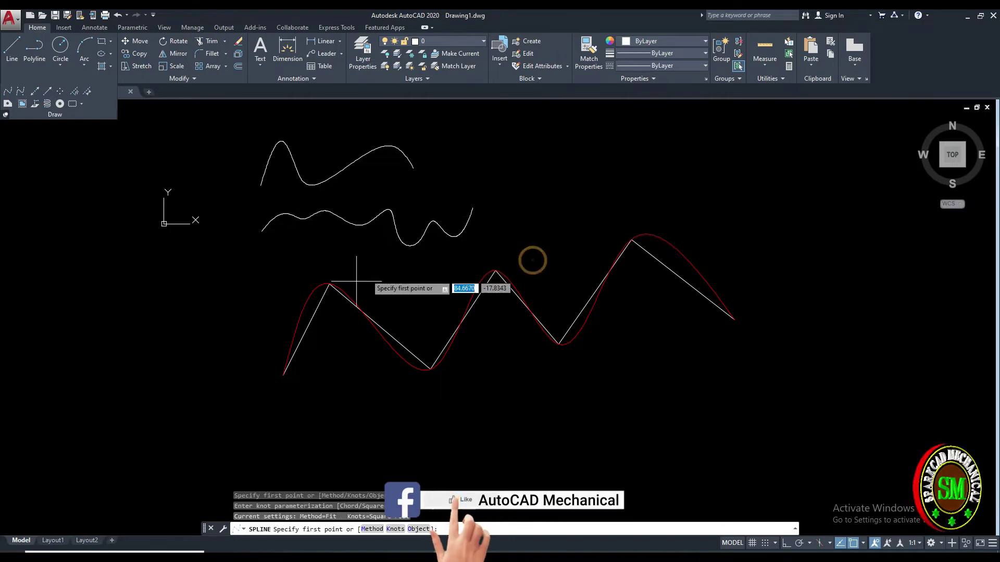
Draw this spline through the seven zigzag vertices.
left_click(283, 375)
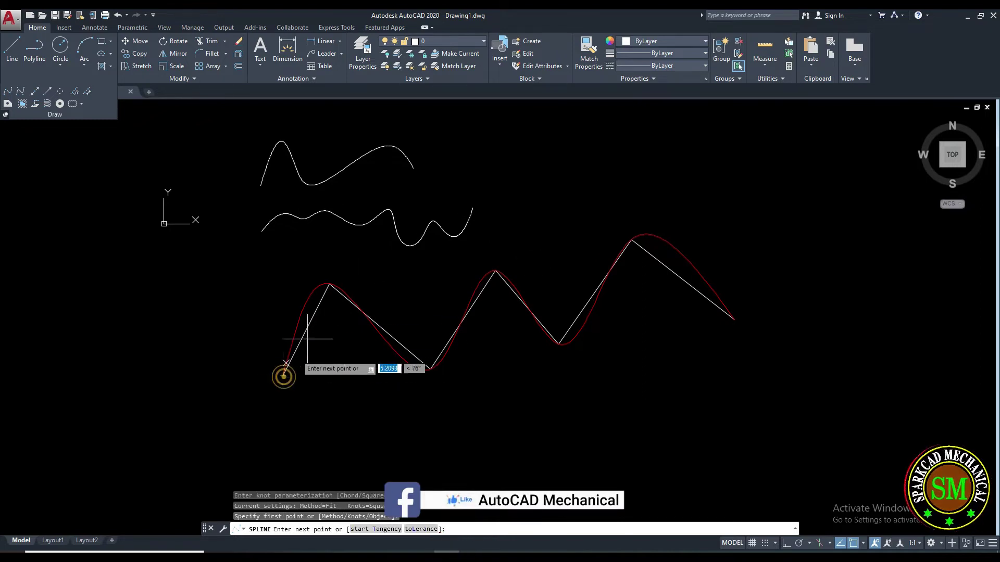
left_click(328, 283)
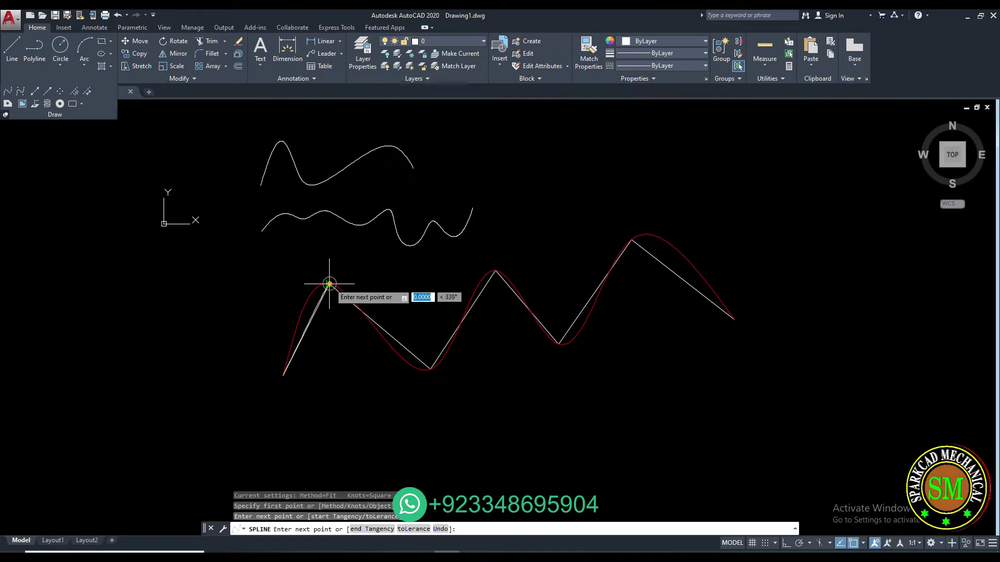
left_click(431, 369)
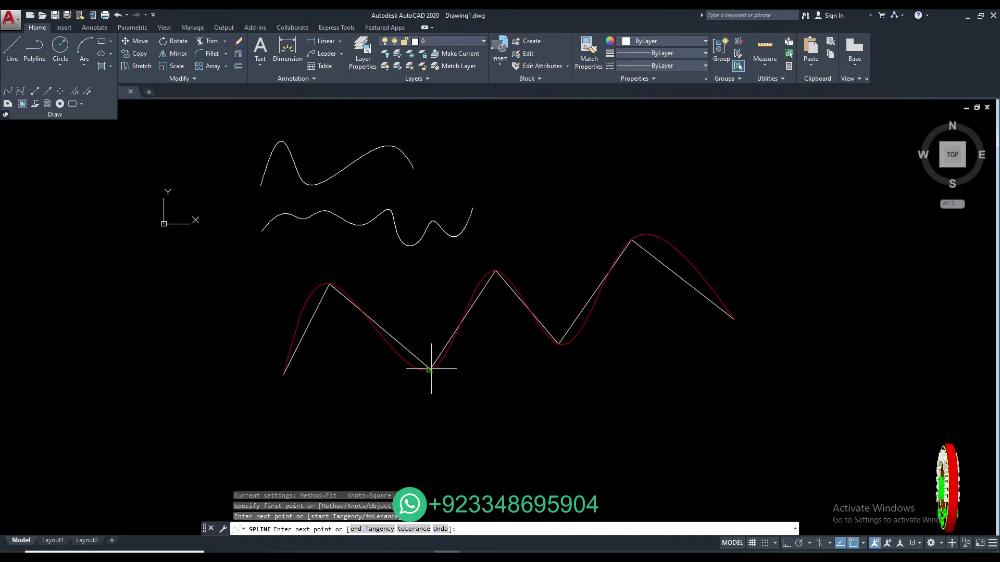
left_click(495, 272)
left_click(558, 345)
left_click(632, 240)
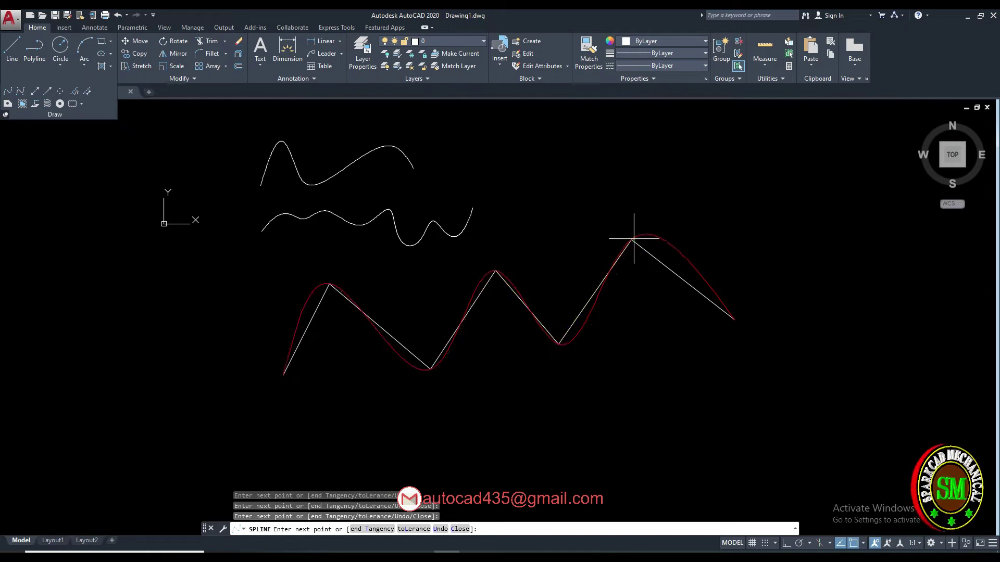
left_click(731, 320)
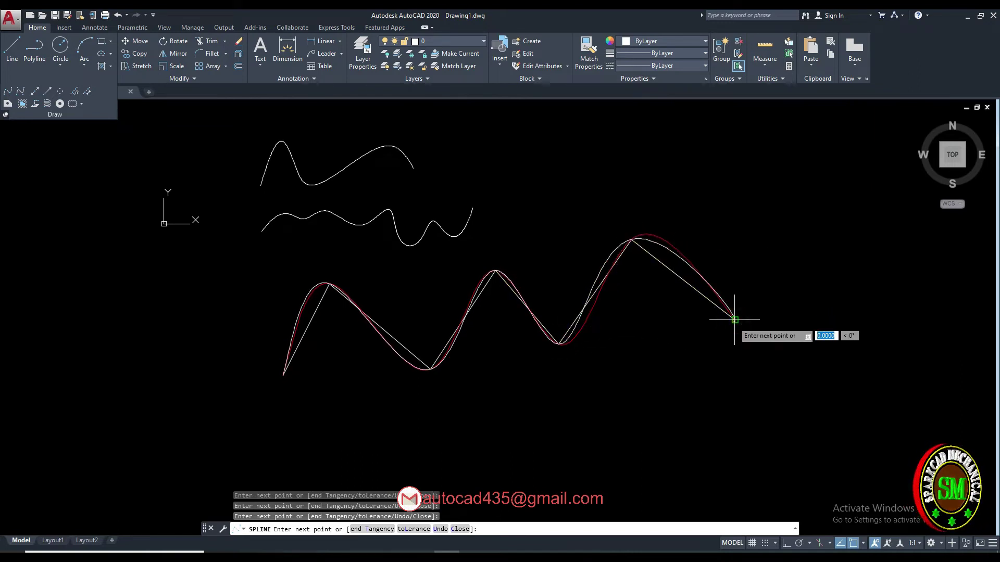
key("Return")
Colour the Square root spline yellow.
scroll(652, 244, "up", 2)
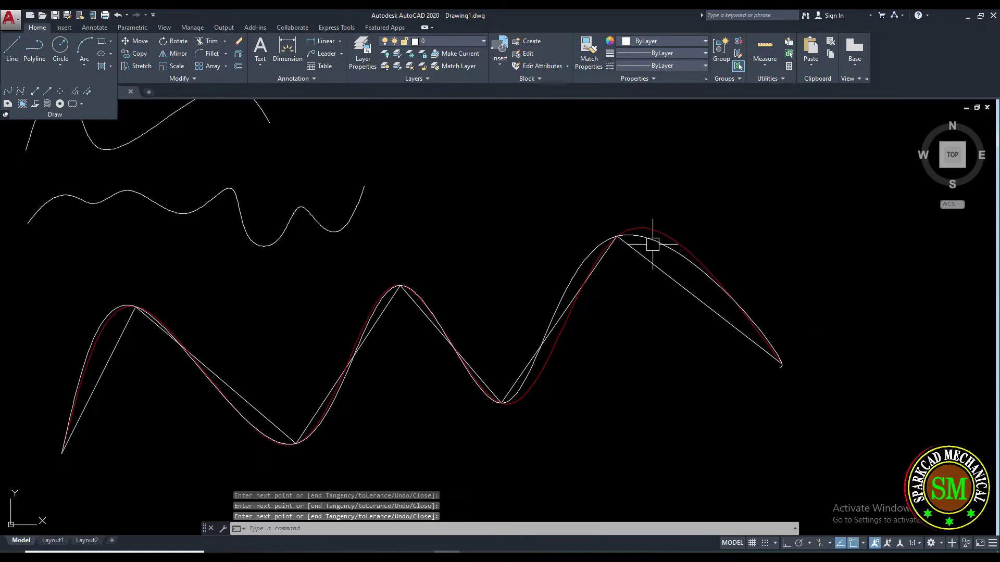
left_click(652, 241)
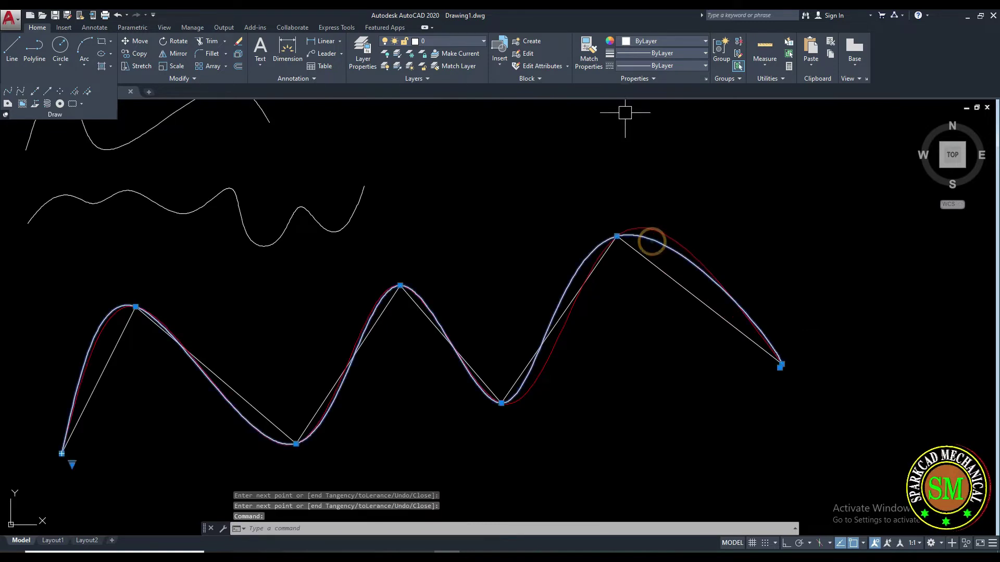
left_click(664, 40)
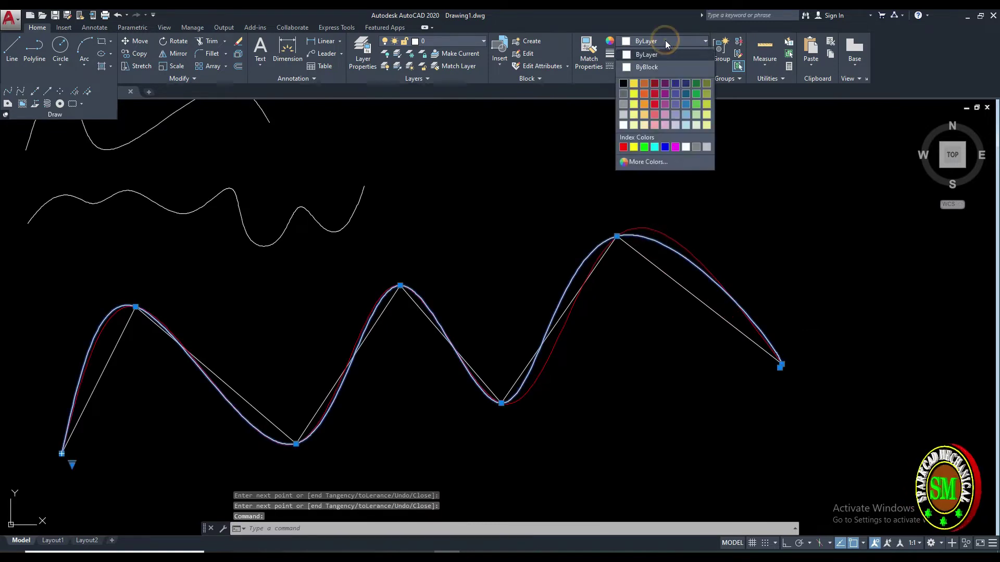
left_click(634, 147)
key("Escape")
middle_click_drag(390, 290, 458, 273)
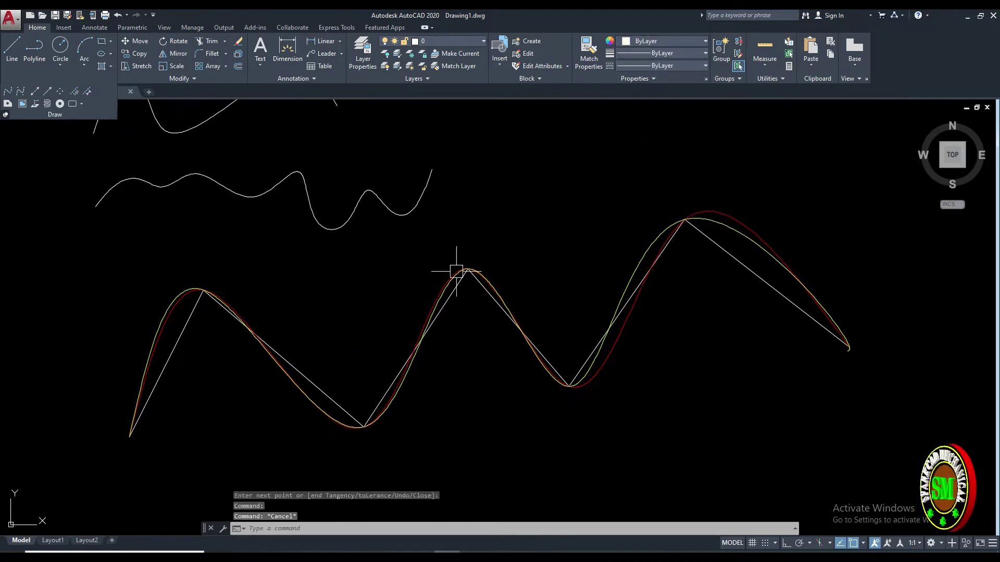
Start a third fit-point spline with Uniform knot parameterization.
left_click(7, 92)
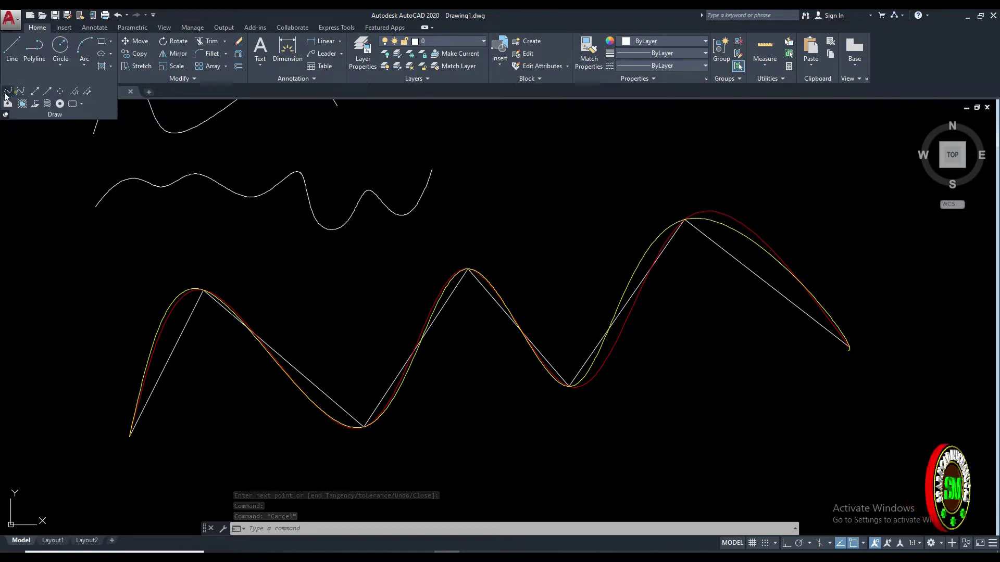
left_click(396, 530)
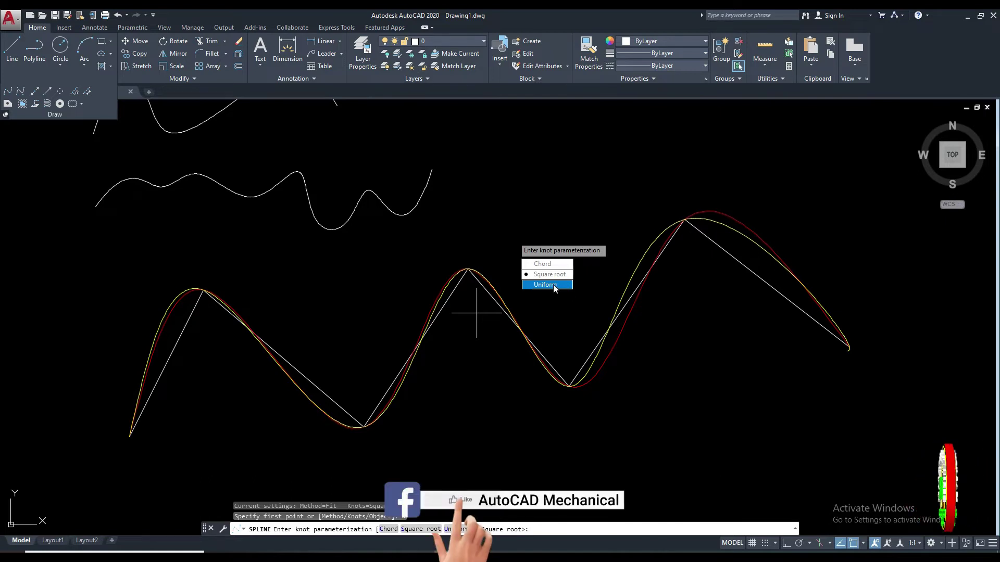
left_click(554, 285)
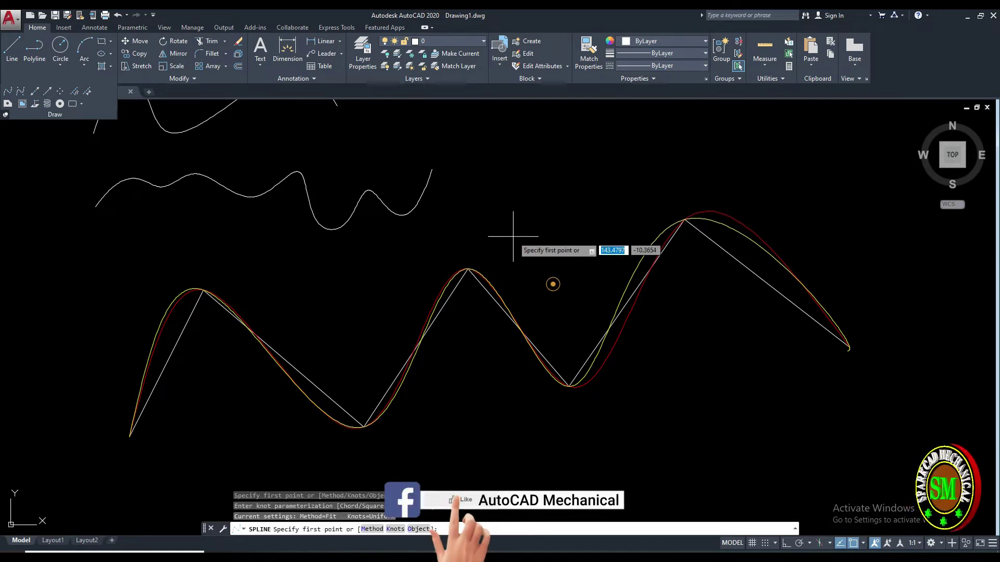
Draw the Uniform spline through all seven zigzag vertices.
left_click(130, 437)
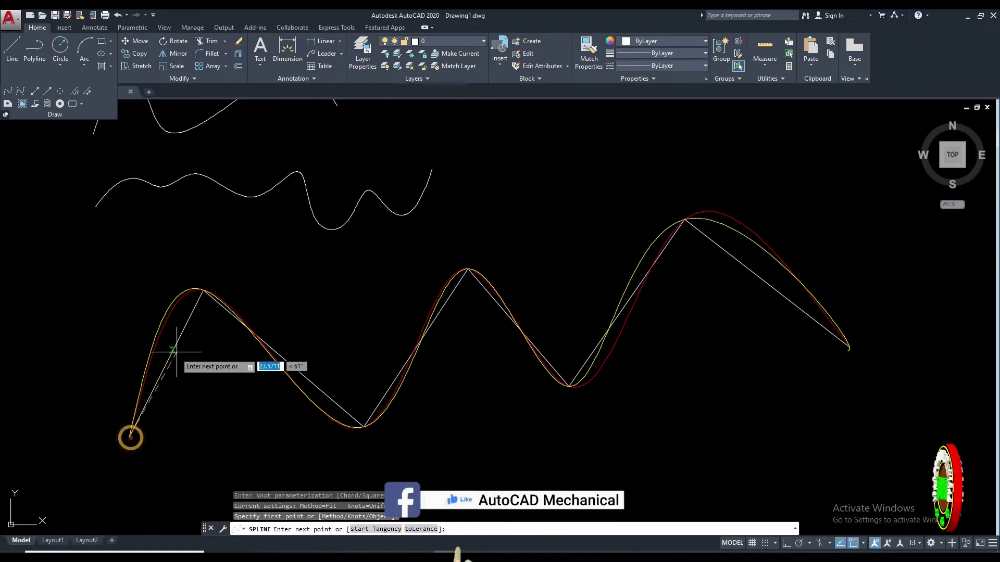
left_click(203, 290)
left_click(358, 422)
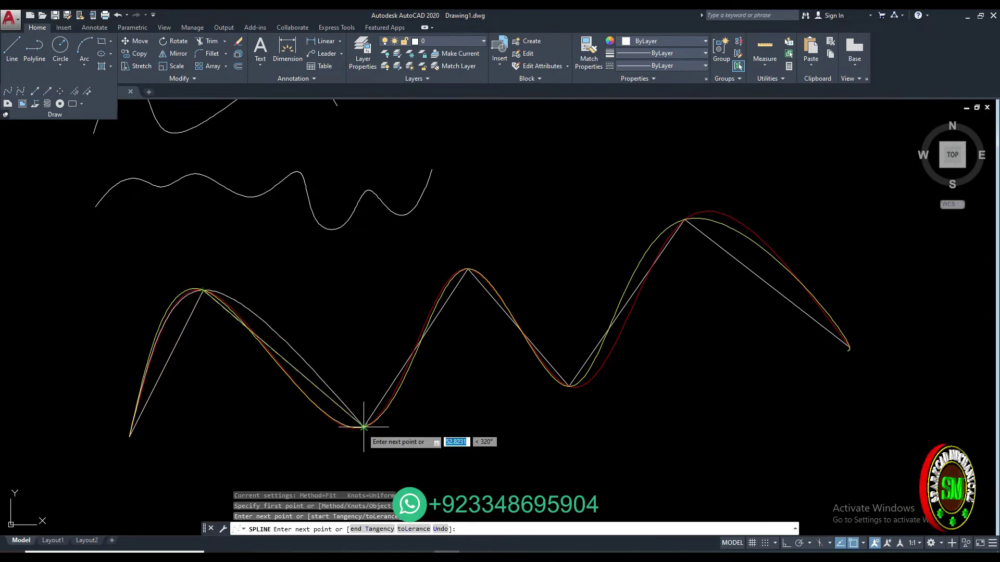
left_click(467, 269)
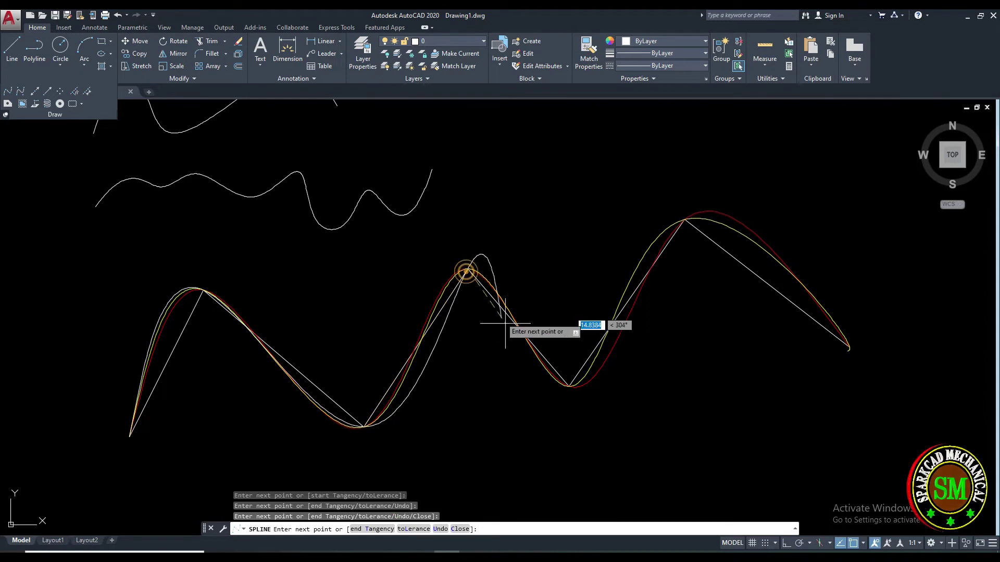
left_click(567, 383)
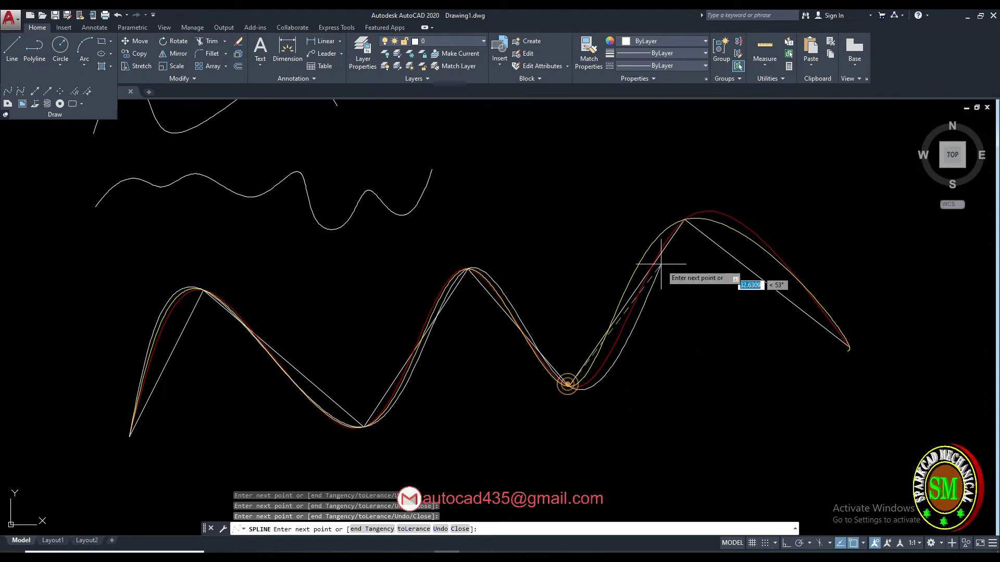
left_click(684, 220)
left_click(849, 348)
key("Return")
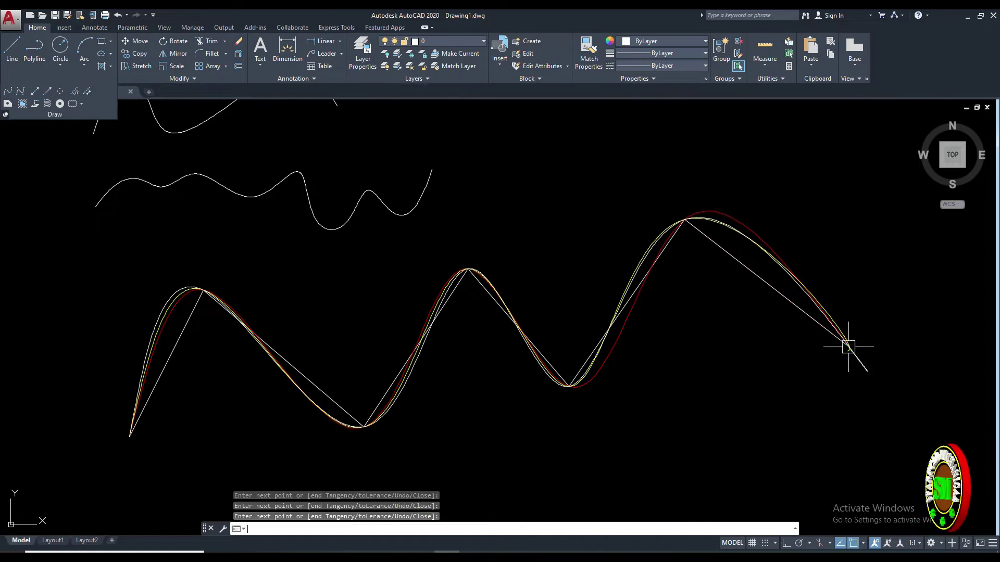
Colour the Uniform spline green.
scroll(625, 257, "up", 5)
scroll(750, 271, "down", 3)
scroll(677, 260, "down", 2)
left_click(689, 266)
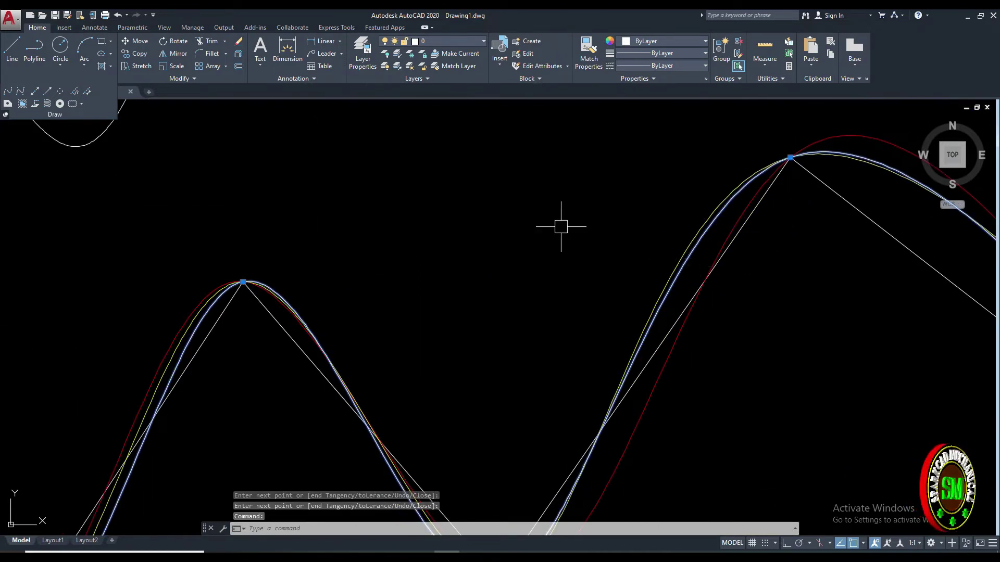
left_click(669, 42)
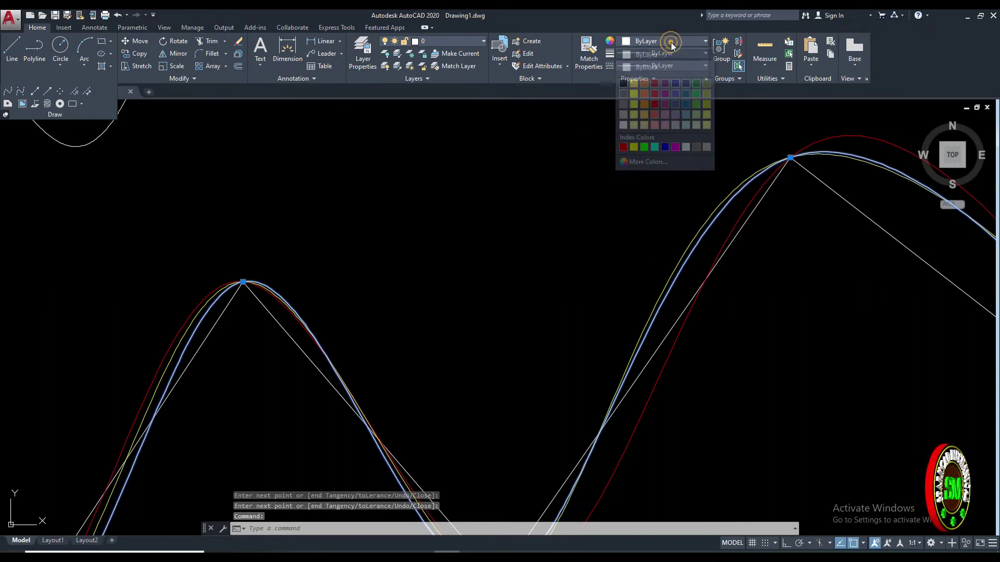
left_click(644, 147)
key("Escape")
scroll(375, 214, "down", 5)
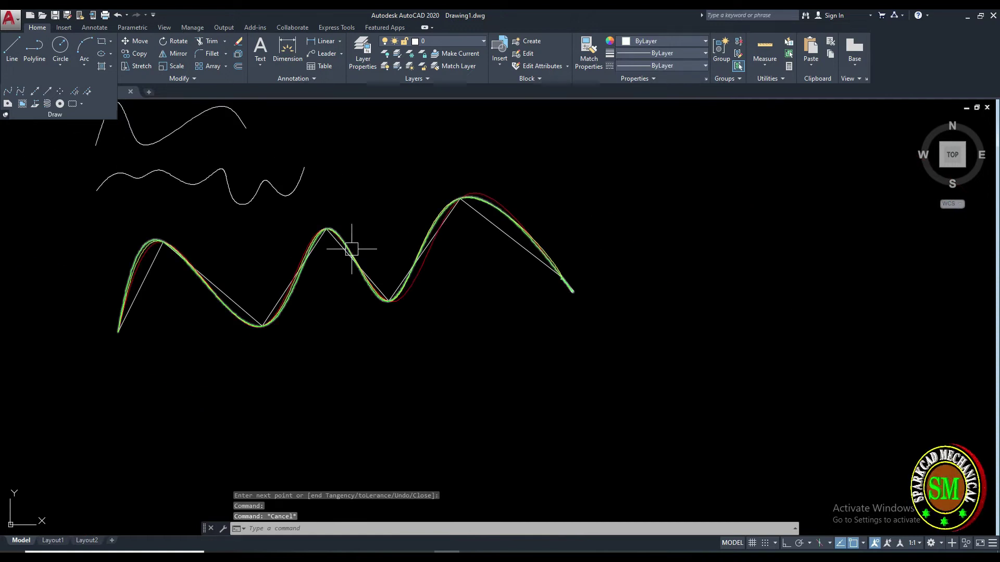
scroll(202, 264, "up", 3)
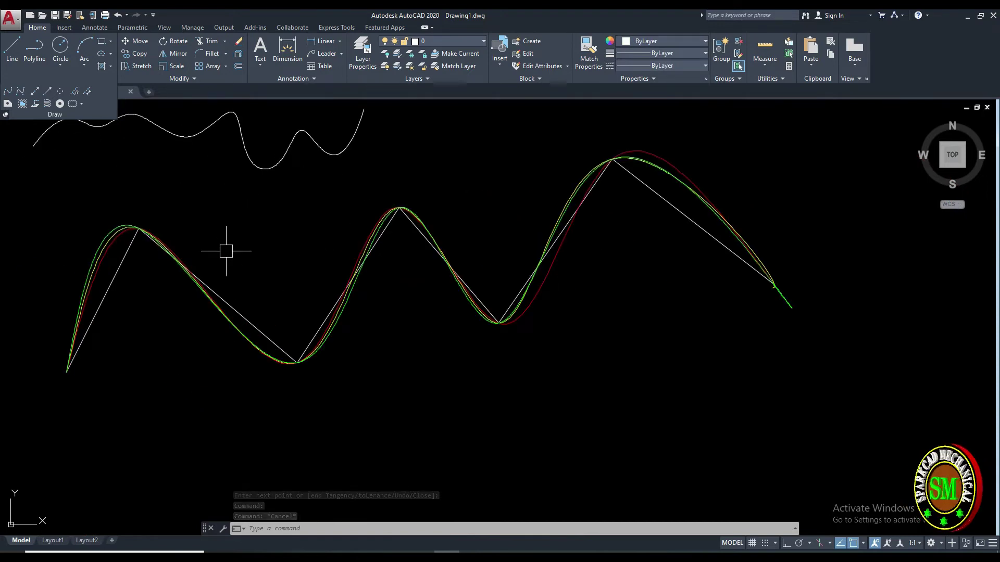
scroll(326, 320, "up", 4)
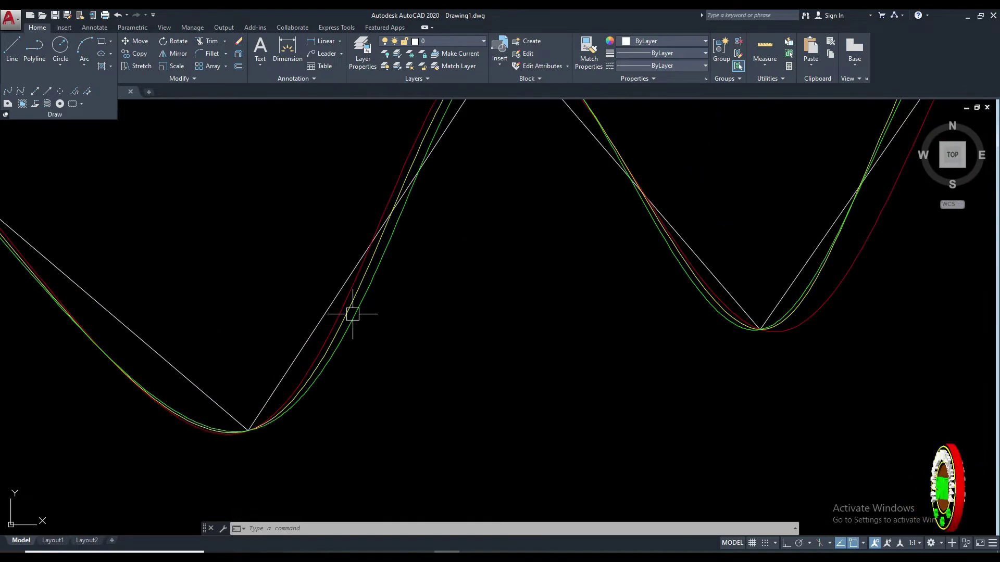
scroll(375, 263, "down", 4)
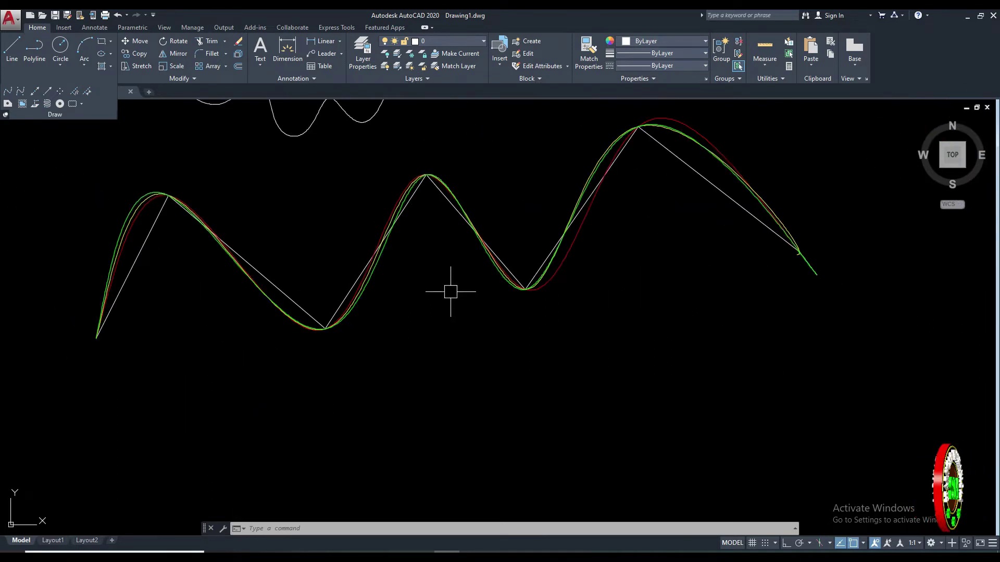
middle_click_drag(450, 291, 457, 317)
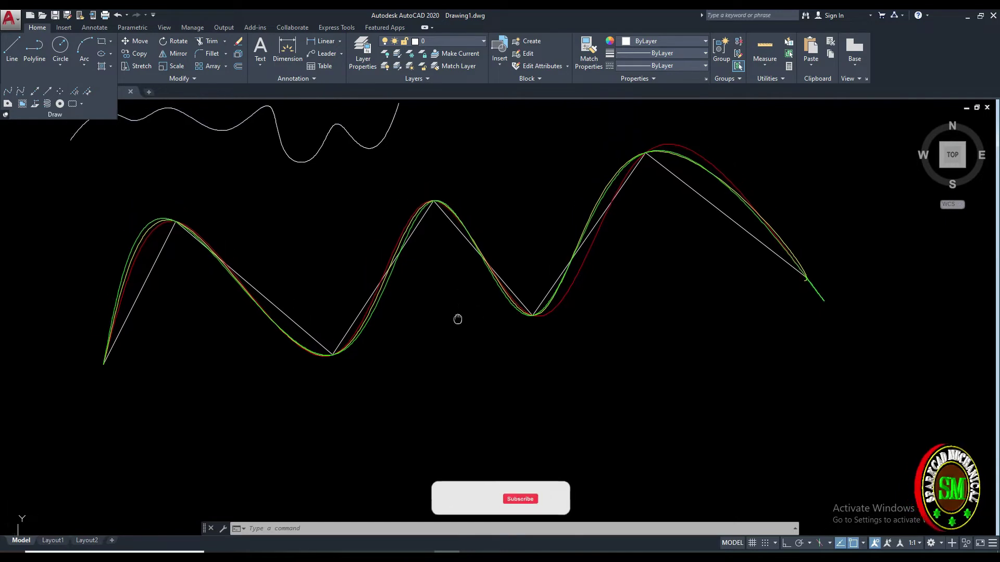
left_click(7, 91)
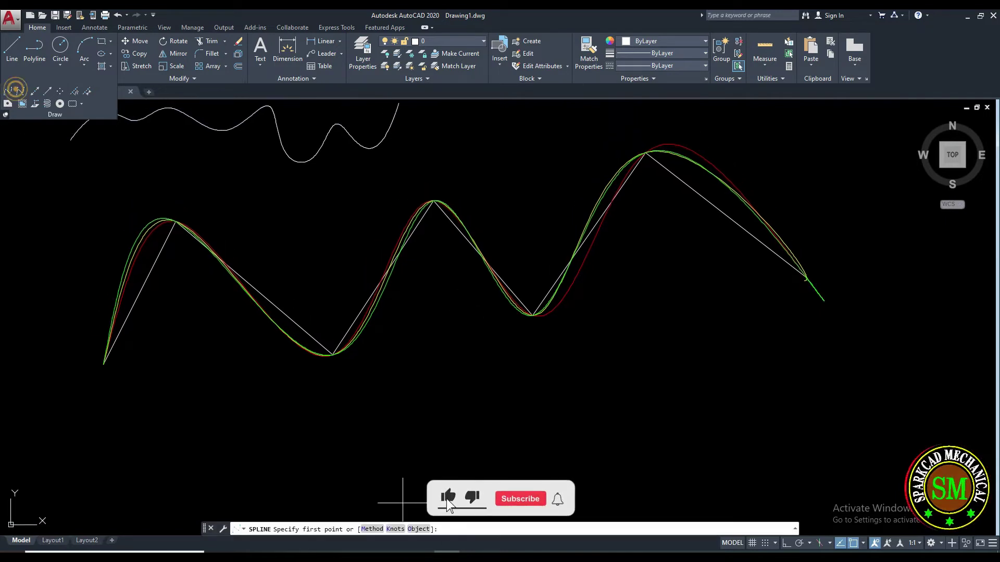
left_click(396, 529)
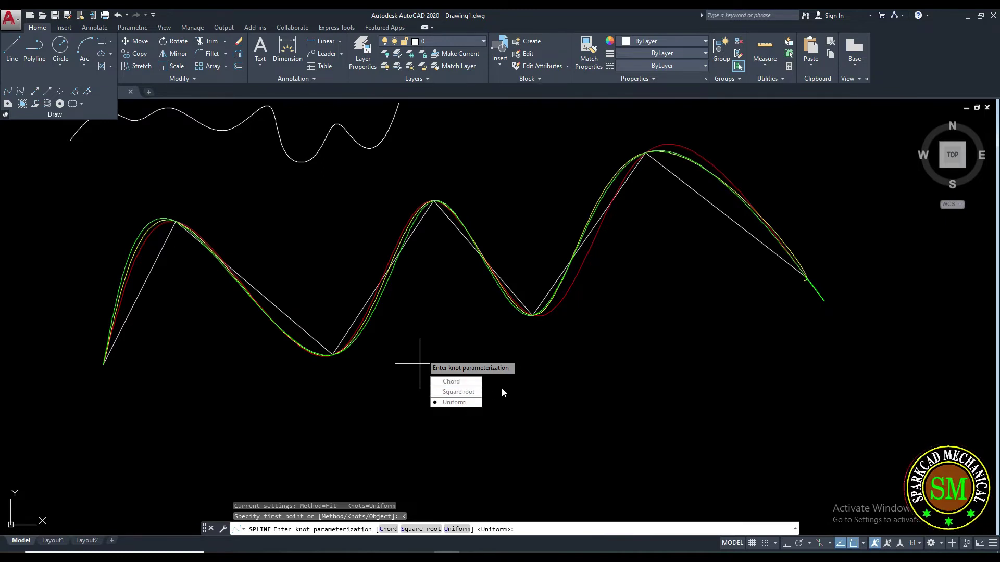
key("Escape")
key("Escape")
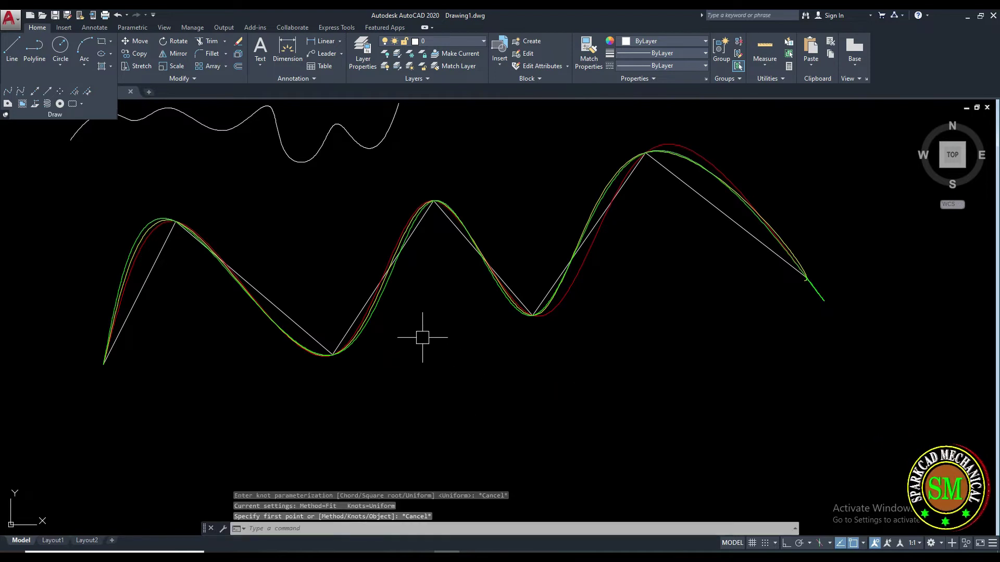
scroll(421, 333, "down", 2)
scroll(418, 324, "down", 2)
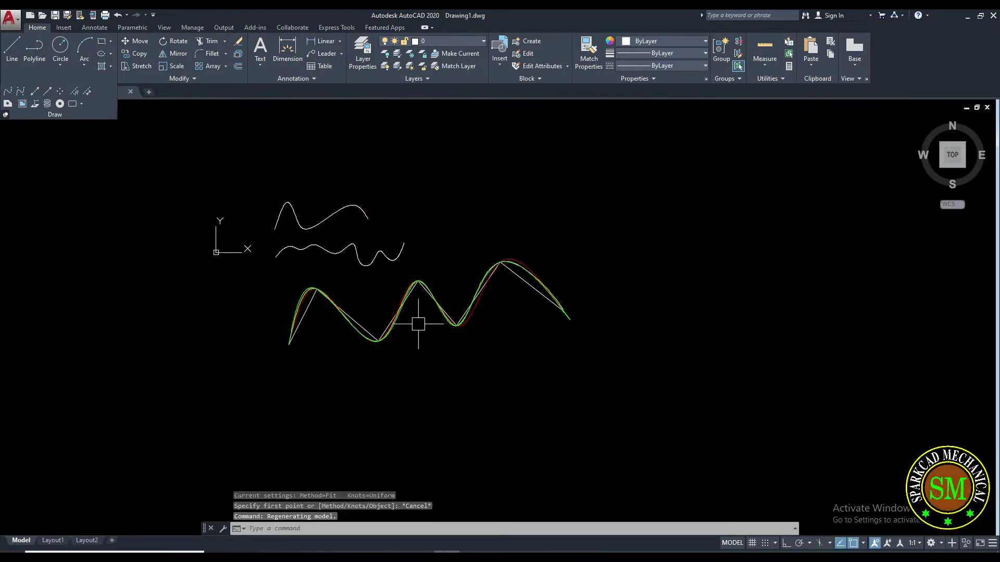
left_click(8, 93)
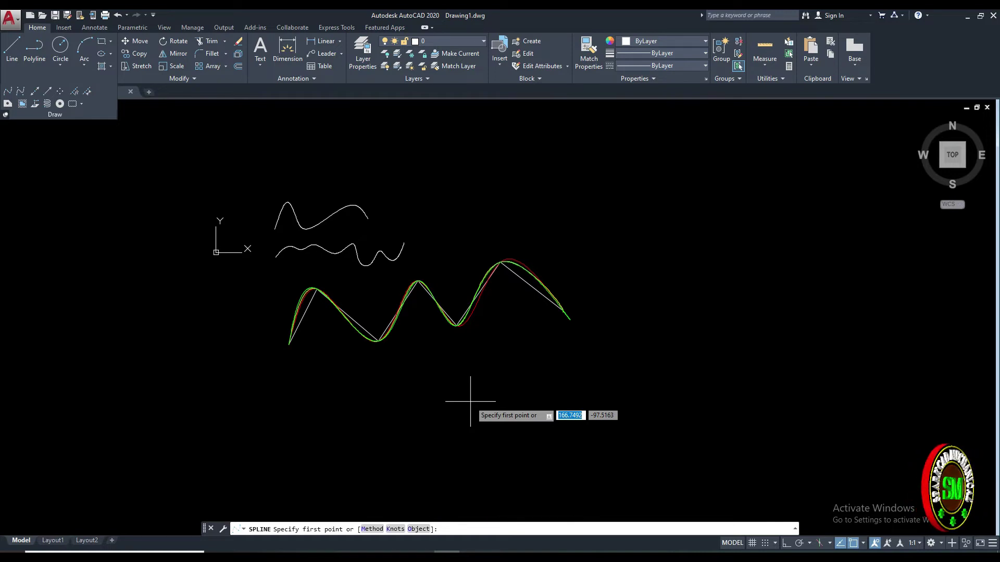
scroll(402, 330, "up", 2)
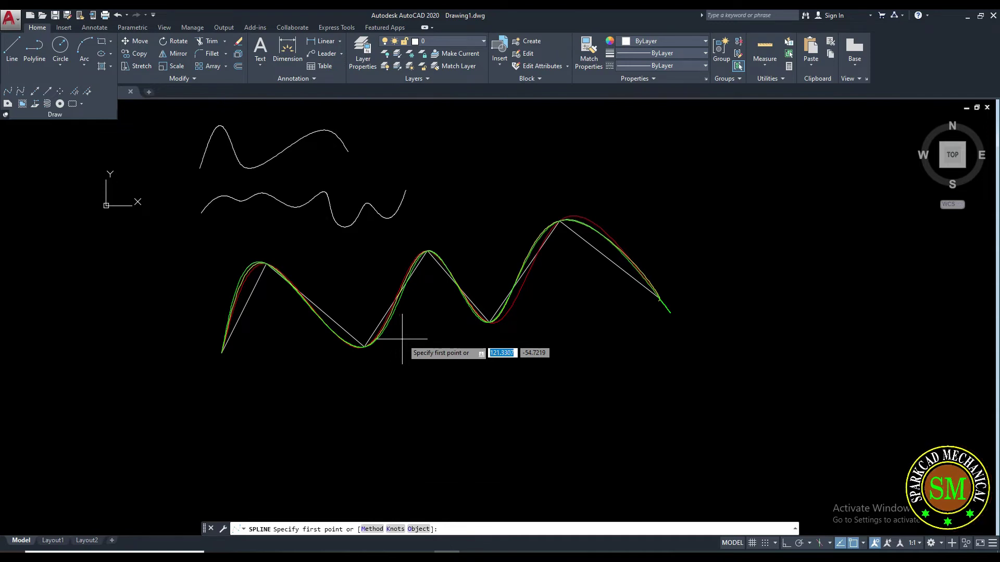
middle_click_drag(424, 342, 393, 367)
key("Escape")
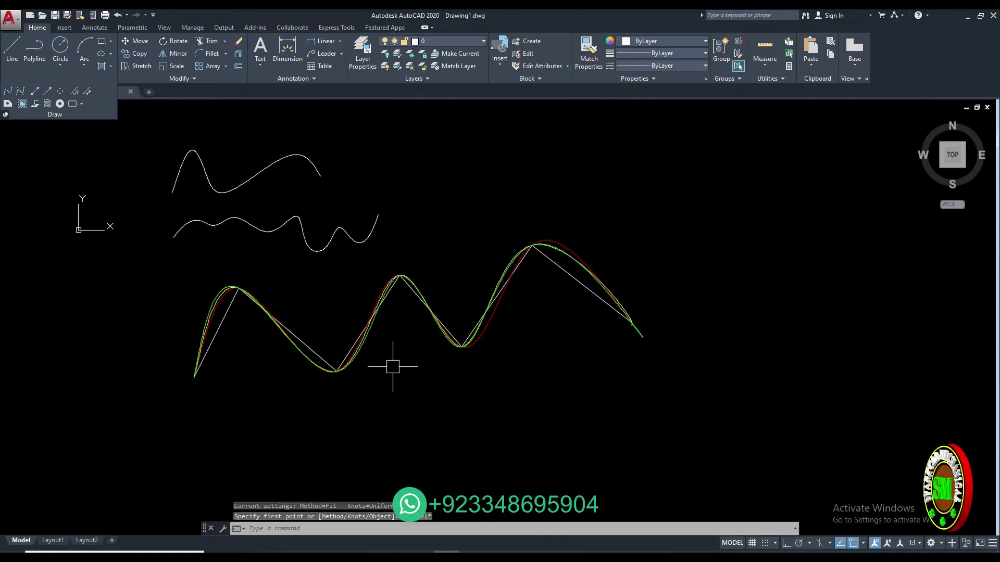
mouse_move(395, 384)
middle_mouse_down()
mouse_move(375, 397)
mouse_move(443, 434)
middle_mouse_up()
Draw a circle to the right of the splines.
left_click(57, 50)
left_click(725, 229)
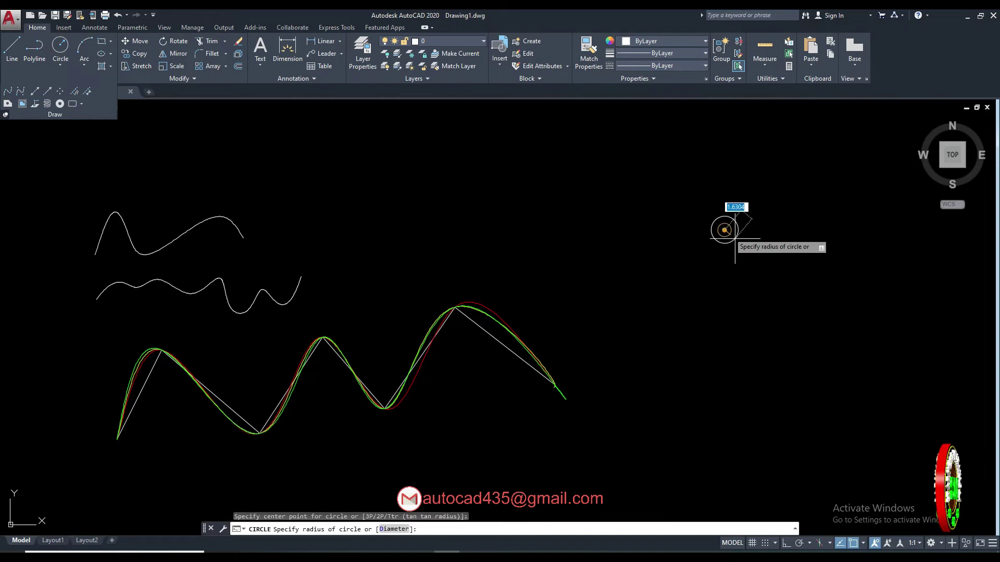
left_click(773, 266)
middle_click_drag(797, 250, 712, 273)
key("Escape")
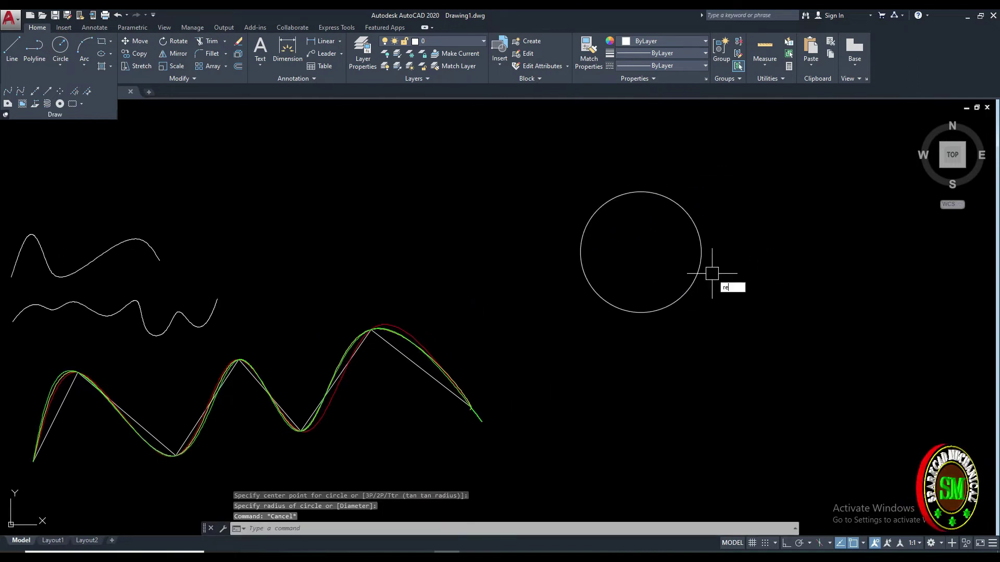
key("Return")
key("Escape")
key("Escape")
Draw a rectangle to the right of the circle.
type("c")
key("Return")
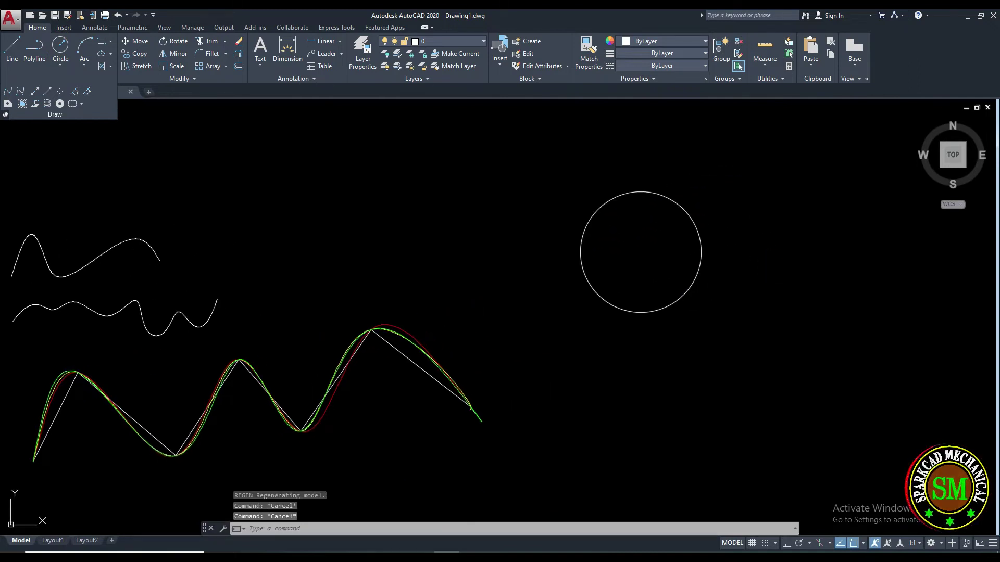
left_click(771, 237)
left_click(920, 349)
mouse_move(860, 294)
middle_mouse_down()
mouse_move(726, 297)
mouse_move(734, 287)
middle_mouse_up()
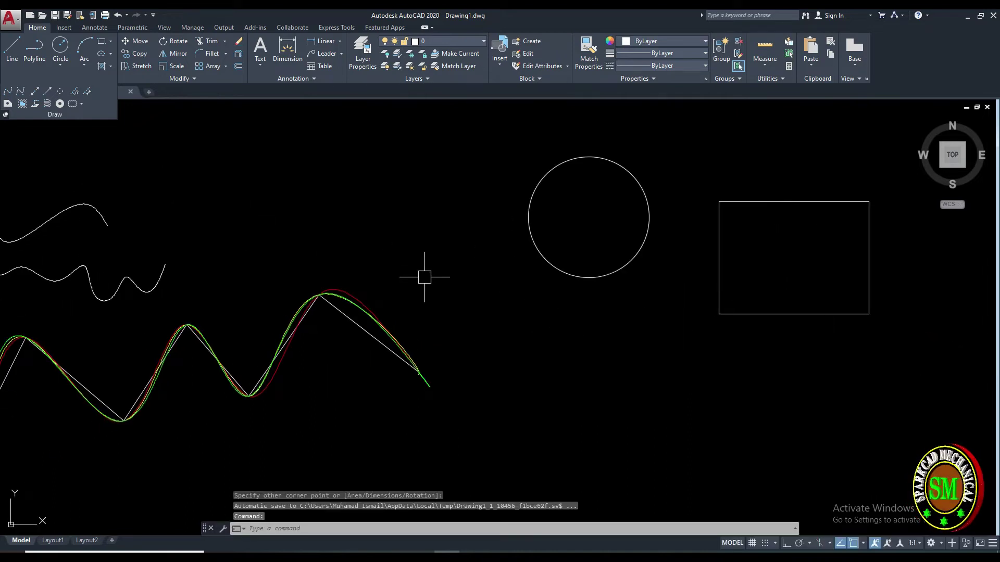
type("pl")
key("Escape")
key("Escape")
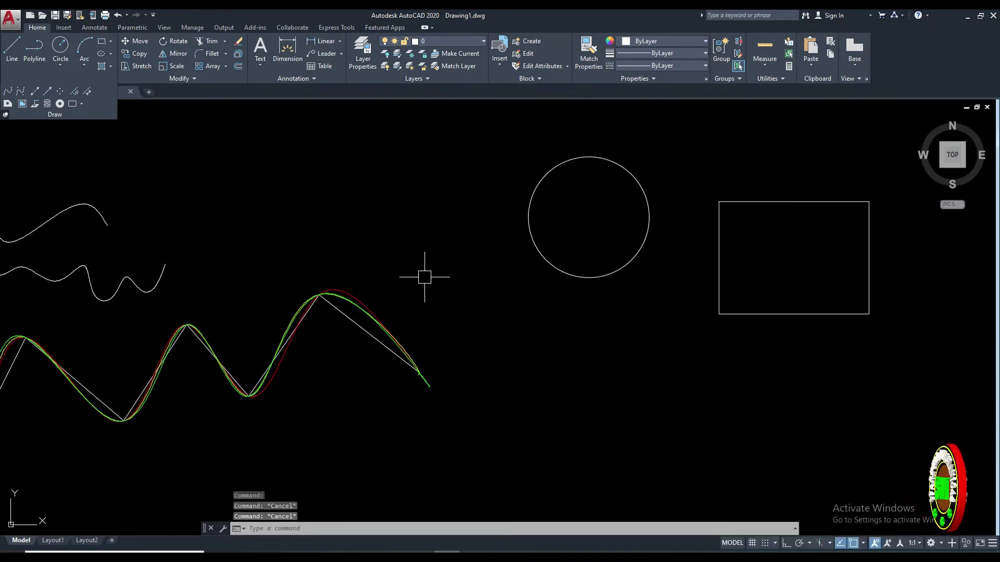
type("pl")
Draw a five-segment zigzag polyline below the circle and rectangle.
key("Return")
left_click(554, 487)
left_click(577, 368)
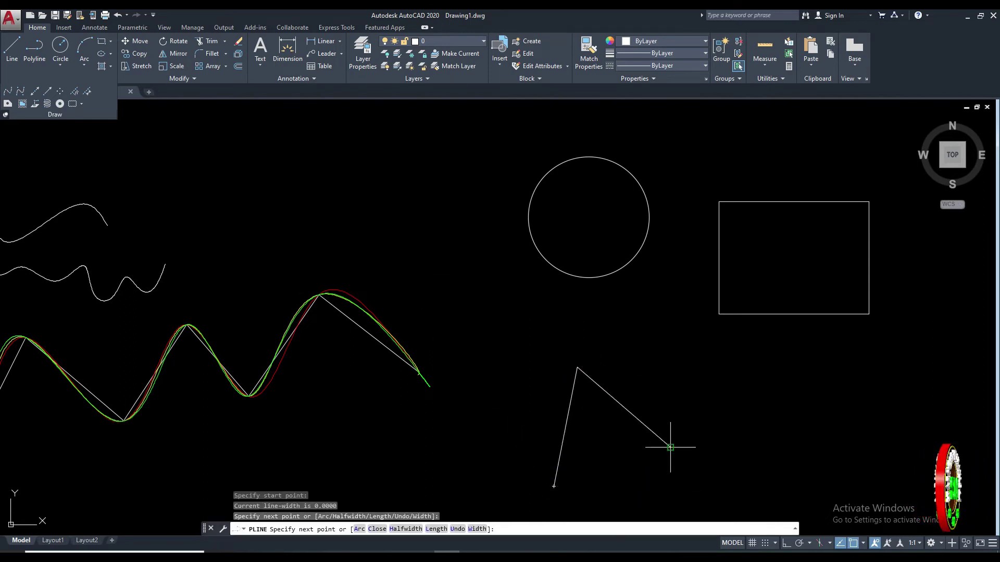
left_click(670, 447)
left_click(789, 325)
left_click(855, 392)
left_click(919, 359)
key("Escape")
middle_click_drag(917, 357, 846, 357)
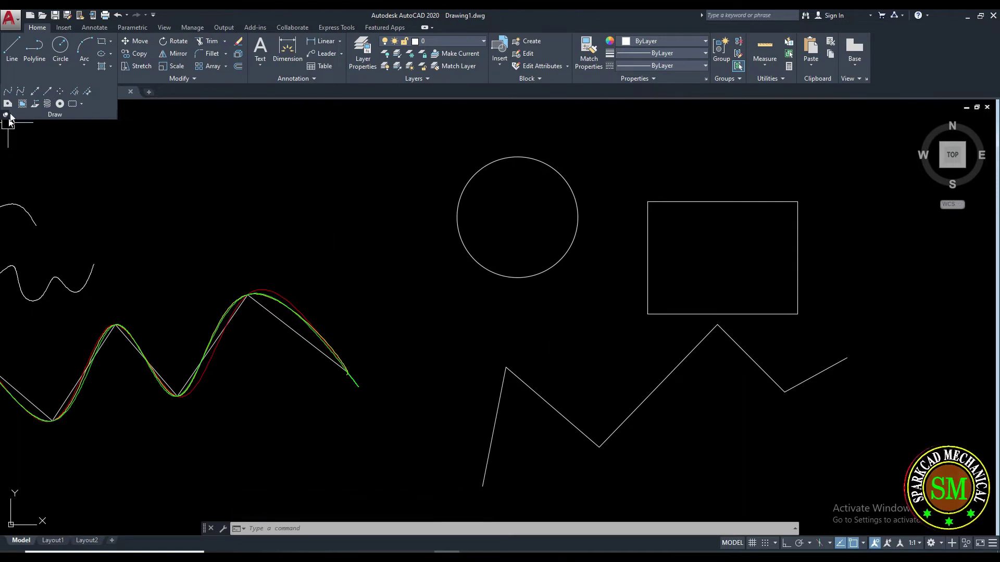
left_click(12, 91)
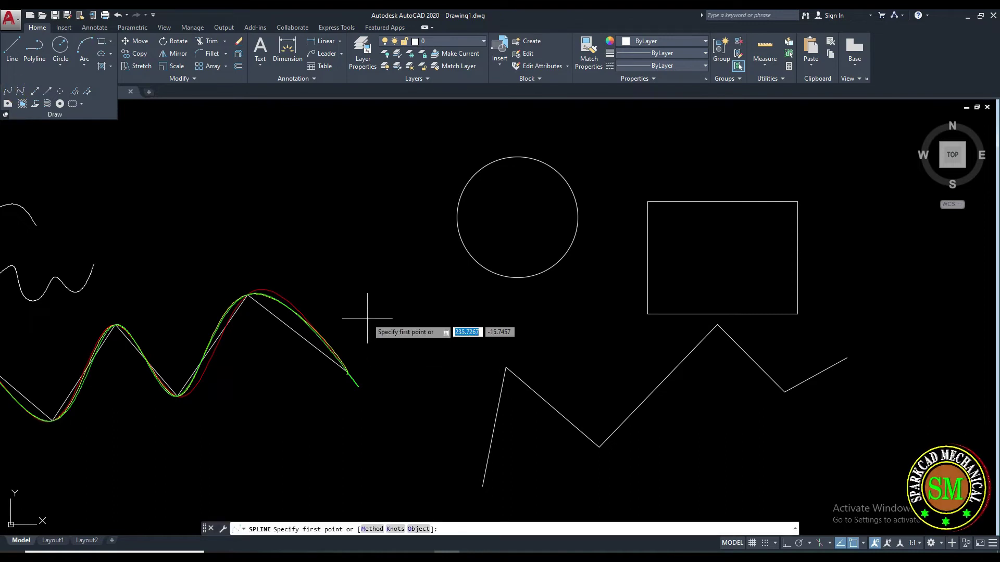
left_click(419, 529)
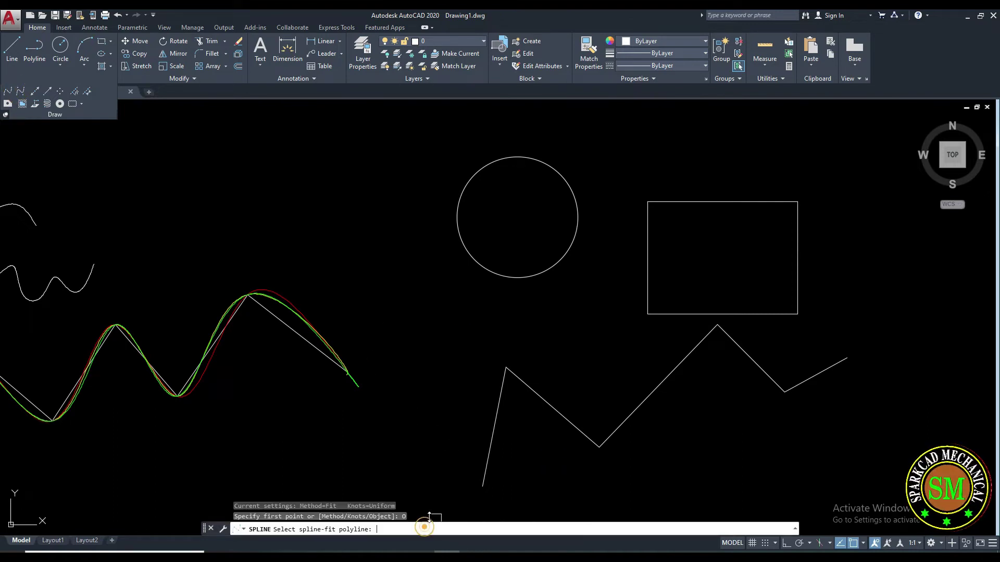
left_click(492, 420)
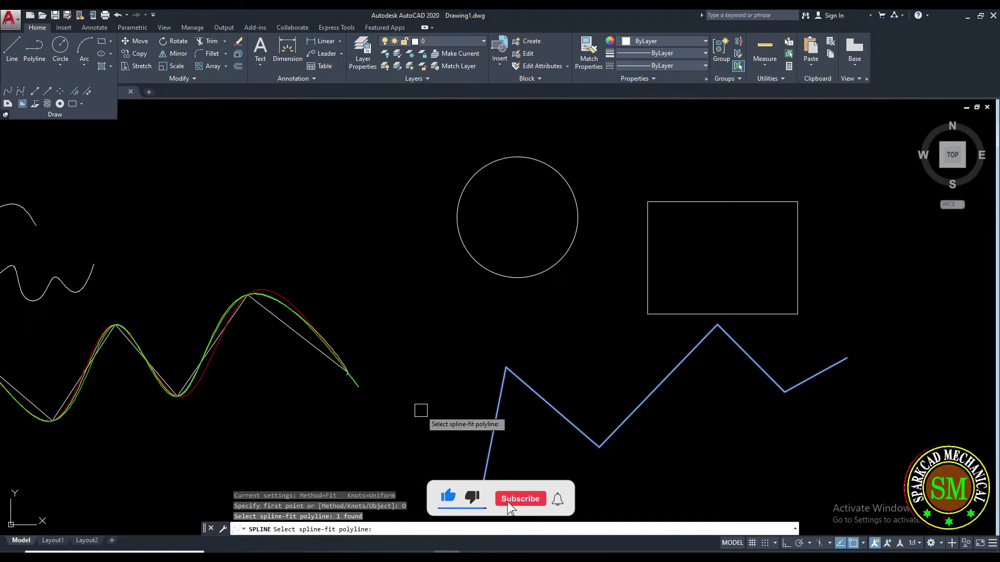
key("Return")
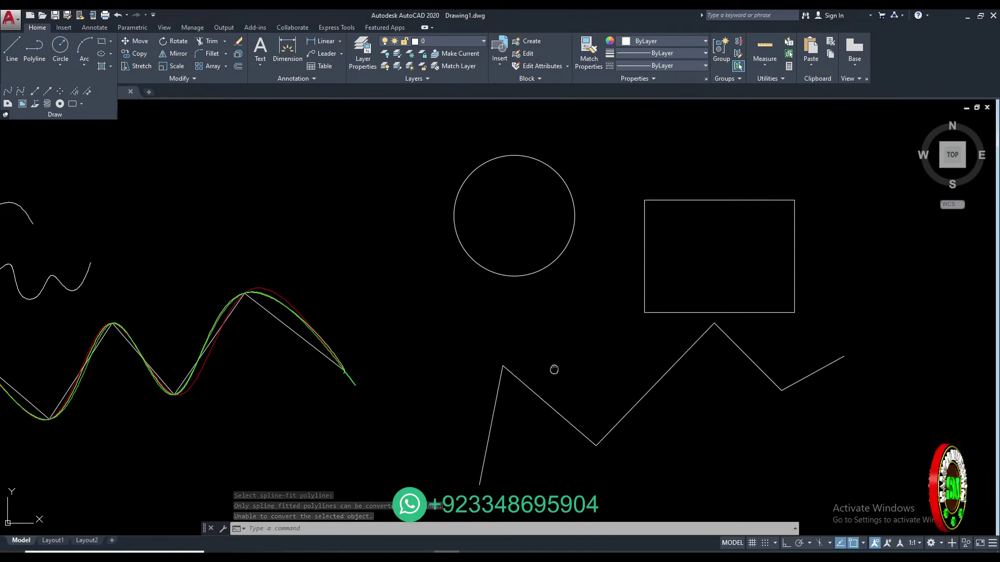
middle_click_drag(553, 368, 518, 367)
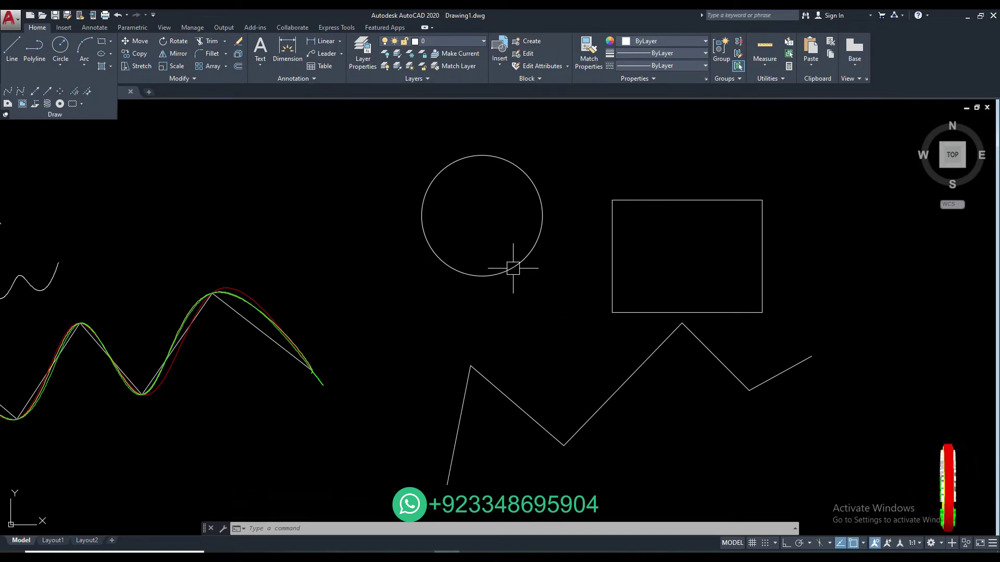
left_click(8, 92)
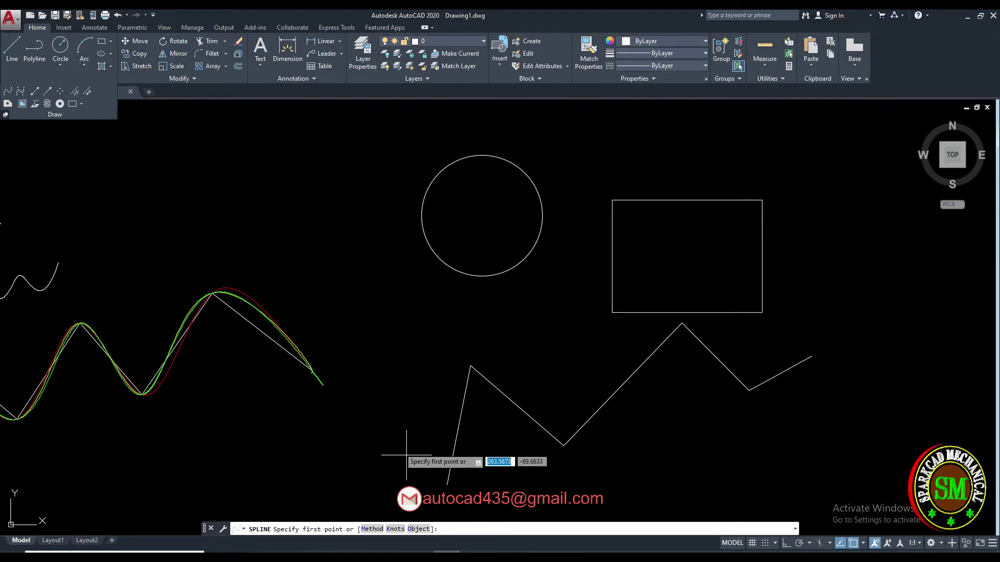
left_click(418, 529)
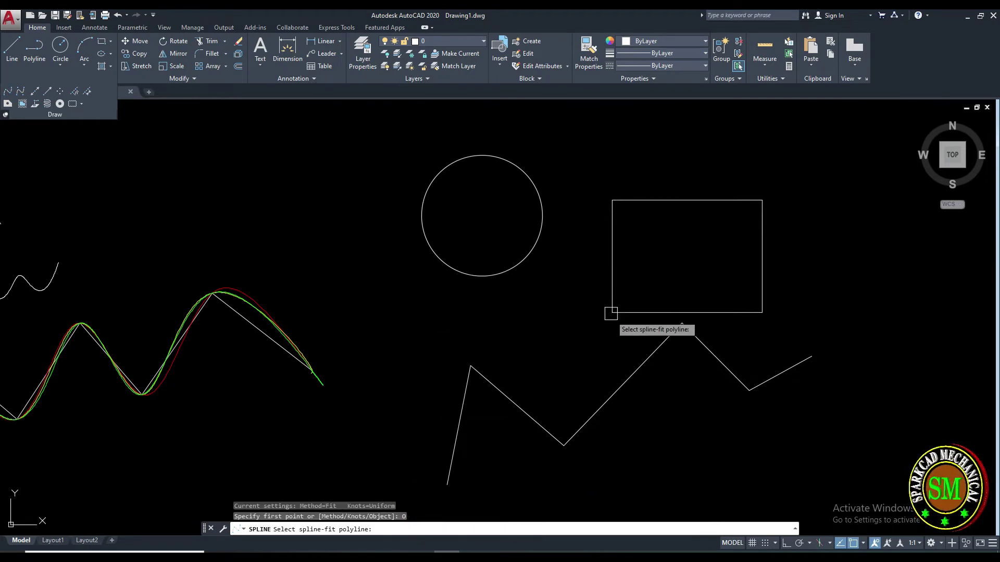
left_click(612, 285)
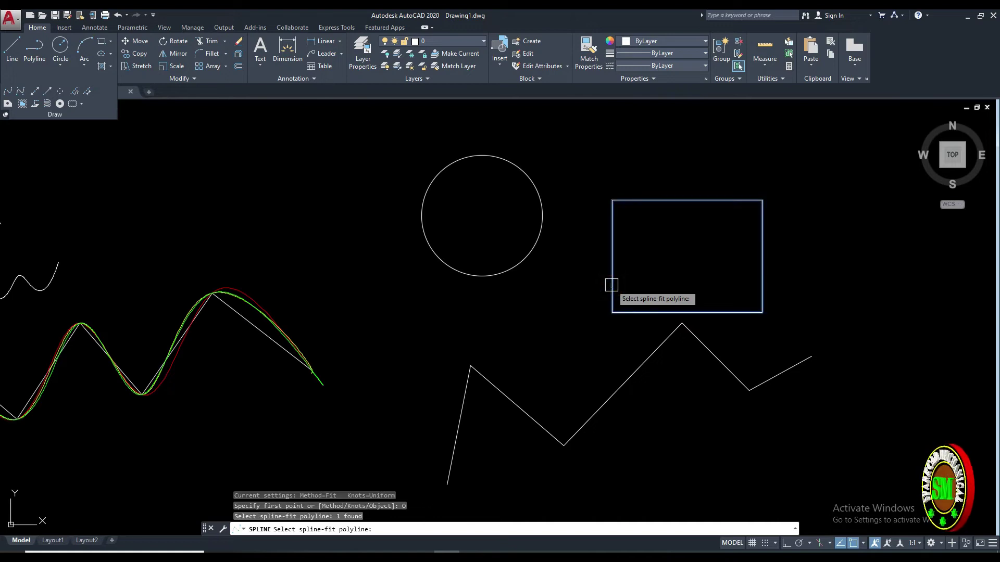
key("Return")
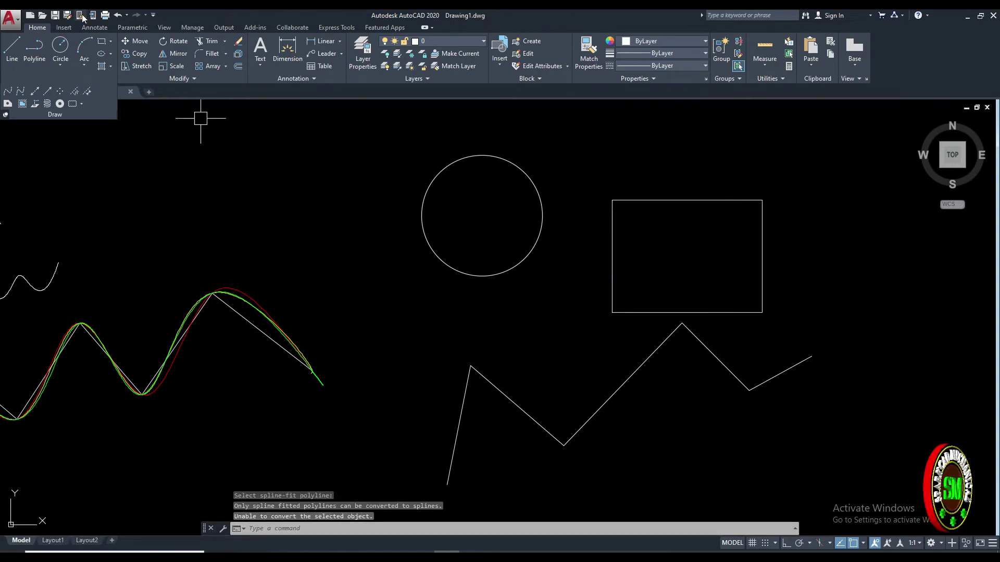
mouse_move(469, 355)
middle_mouse_down()
mouse_move(360, 285)
mouse_move(383, 300)
middle_mouse_up()
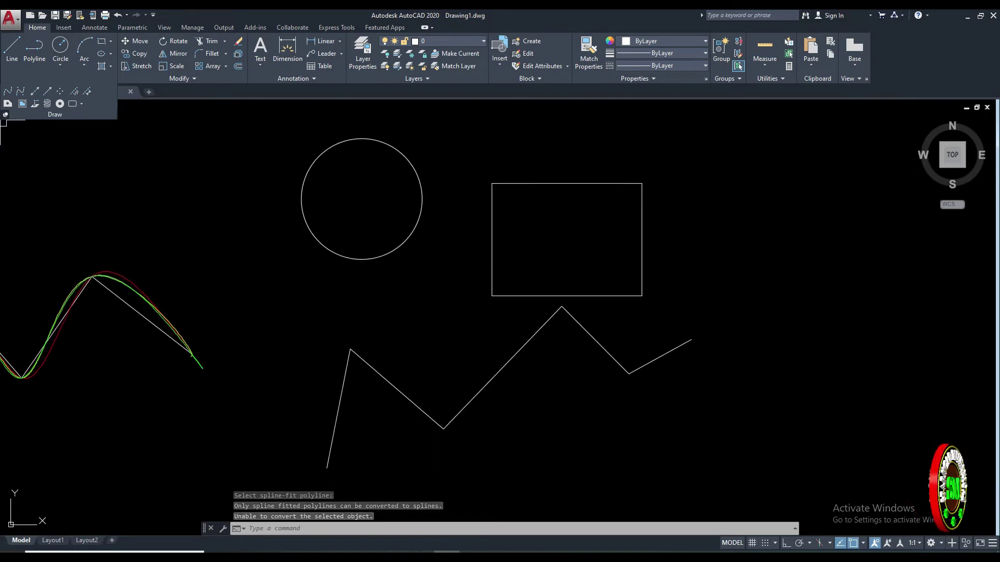
left_click(8, 91)
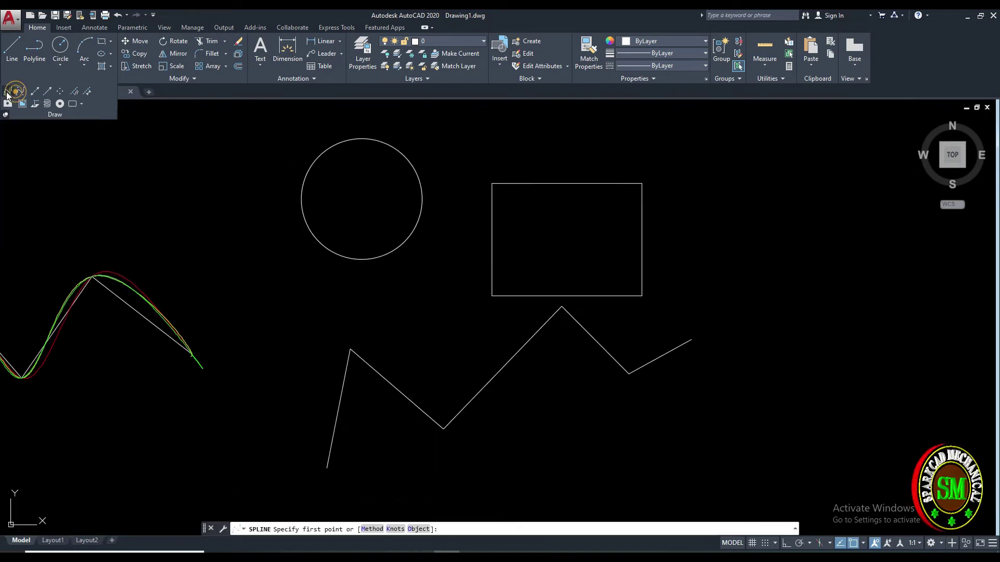
left_click(418, 529)
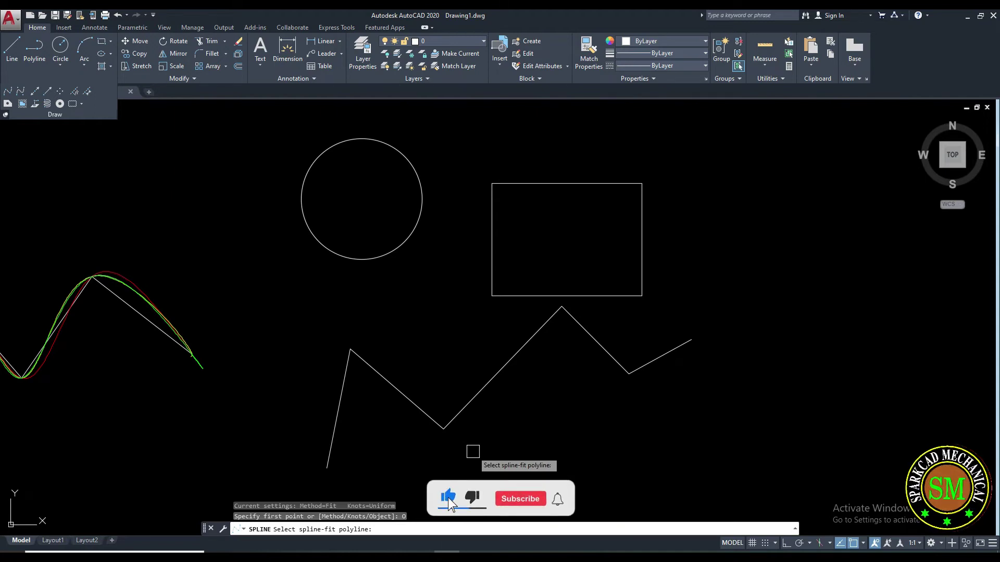
key("Escape")
middle_click_drag(523, 379, 506, 375)
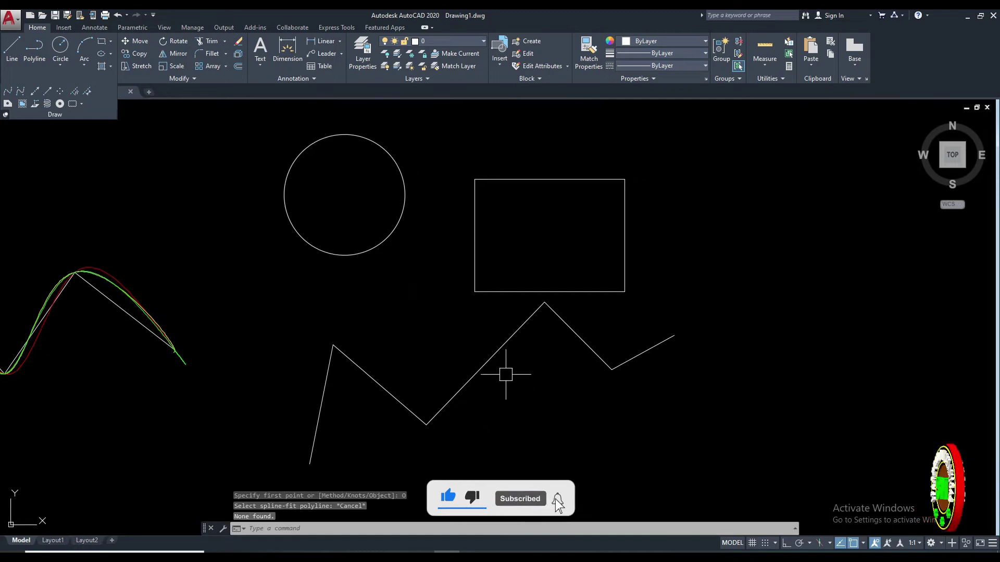
left_click(496, 346)
key("Escape")
middle_click_drag(536, 441, 527, 432)
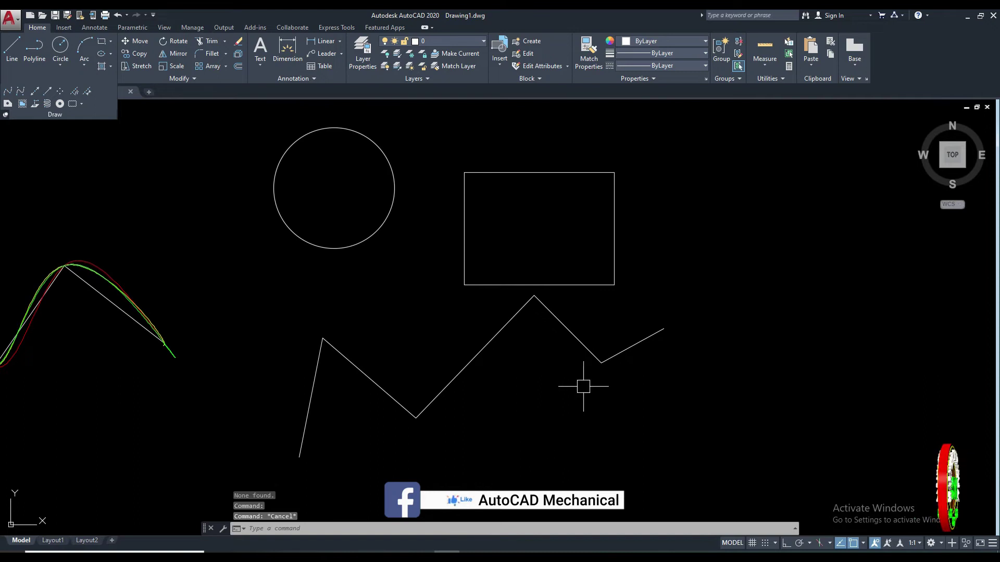
Smooth the zigzag polyline with the right-click Polyline > Spline Fit option.
left_click(587, 356)
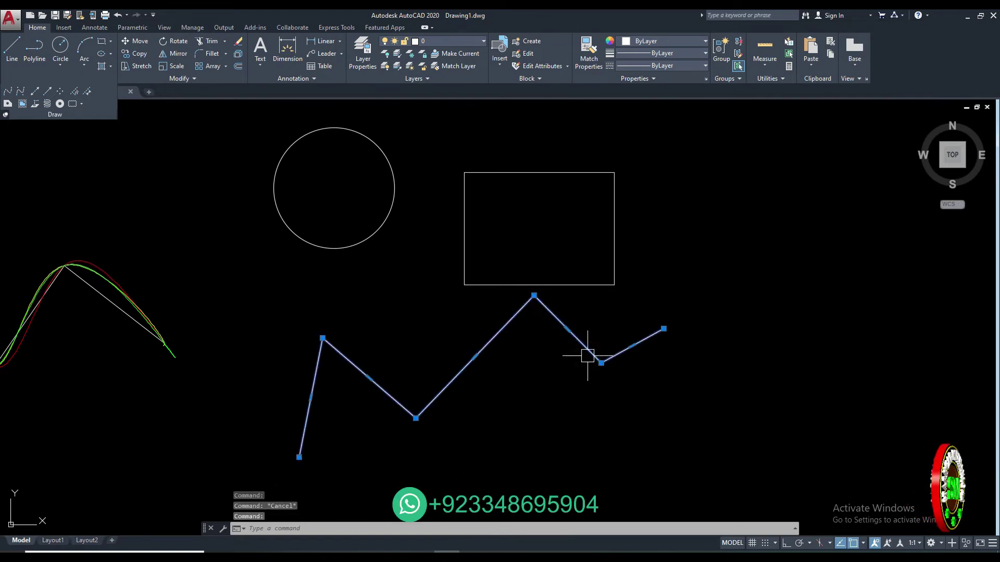
right_click(587, 355)
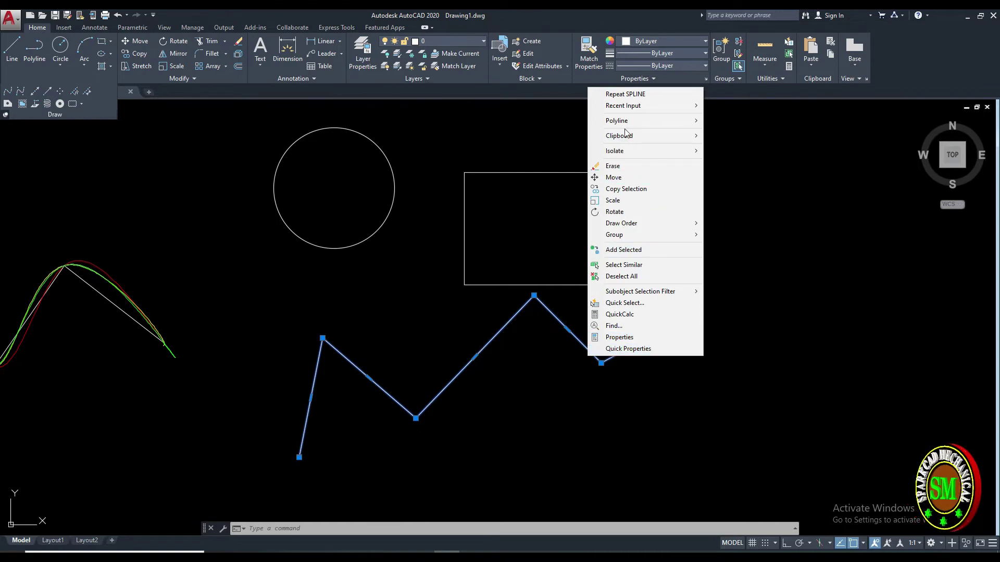
mouse_move(617, 121)
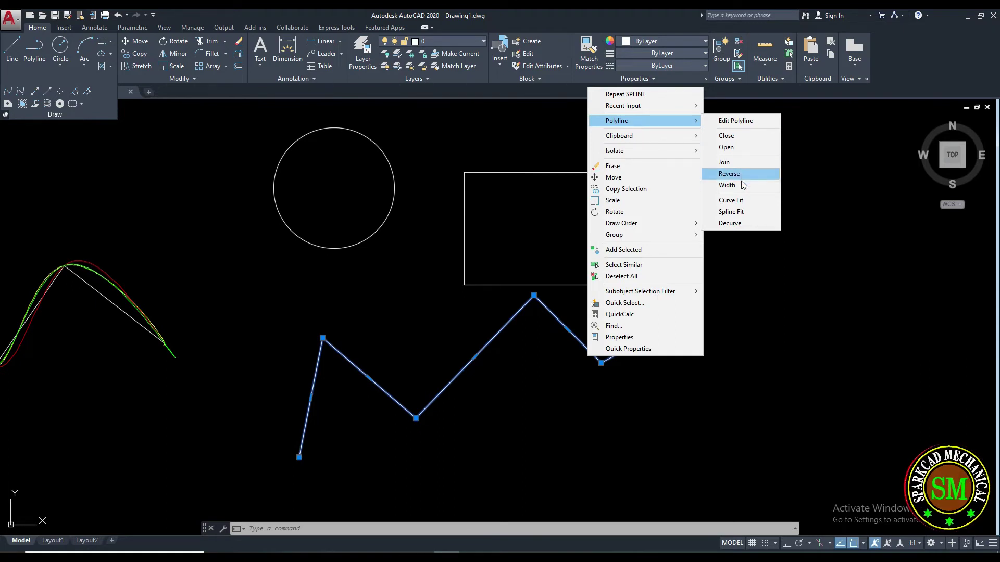
left_click(731, 214)
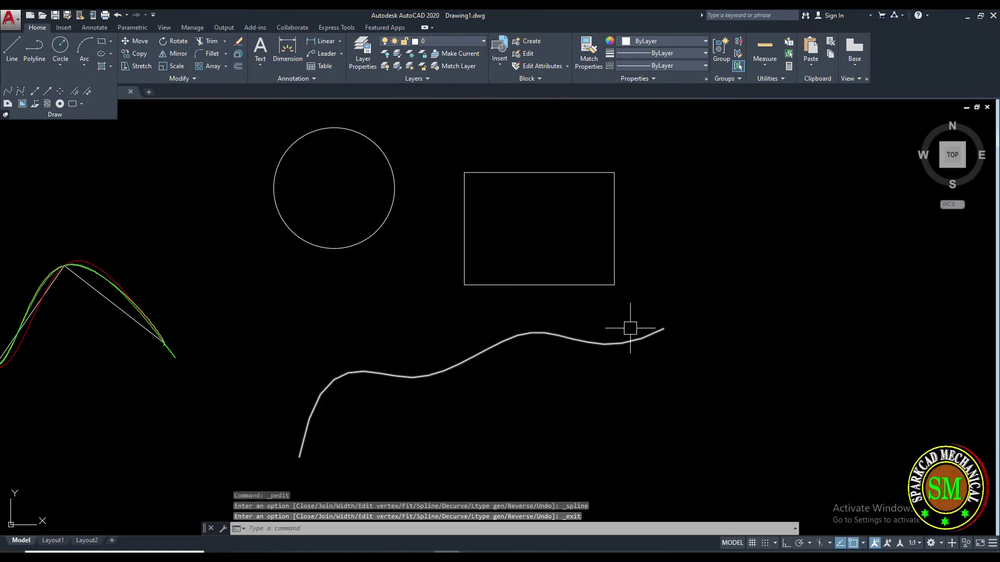
middle_click_drag(561, 322, 579, 327)
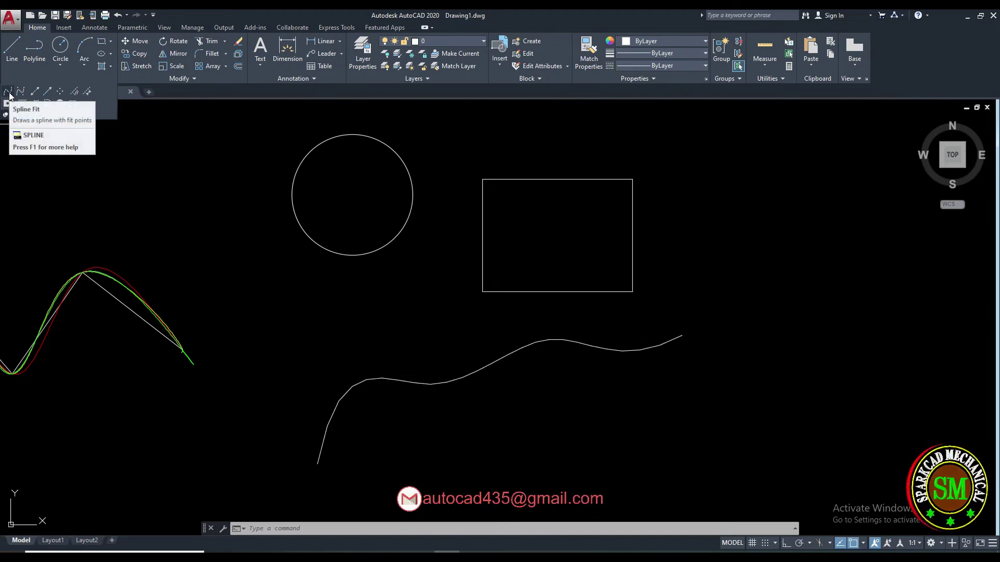
Convert the spline-fit wavy polyline below the rectangle into a spline using Spline Fit's Object option.
left_click(9, 93)
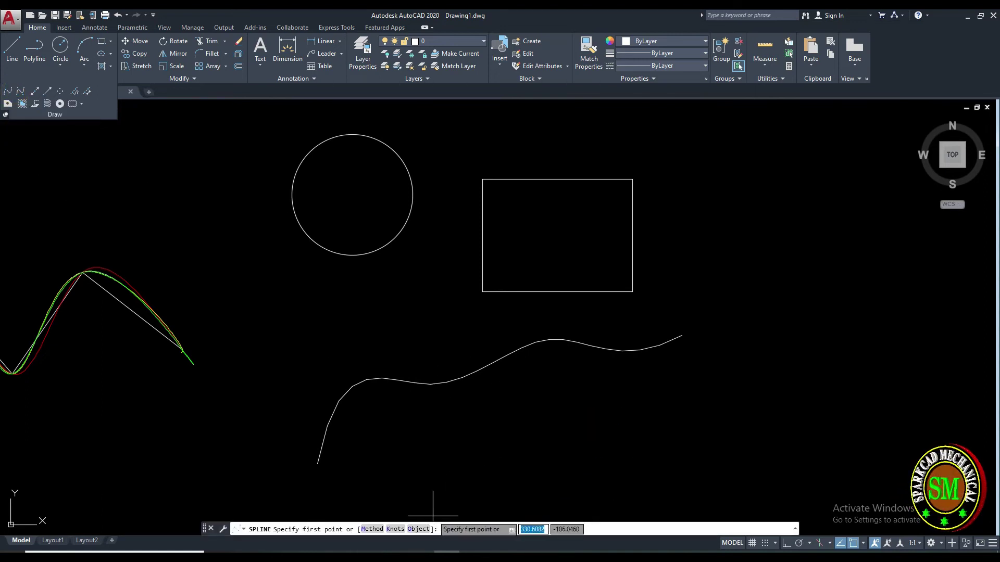
left_click(419, 529)
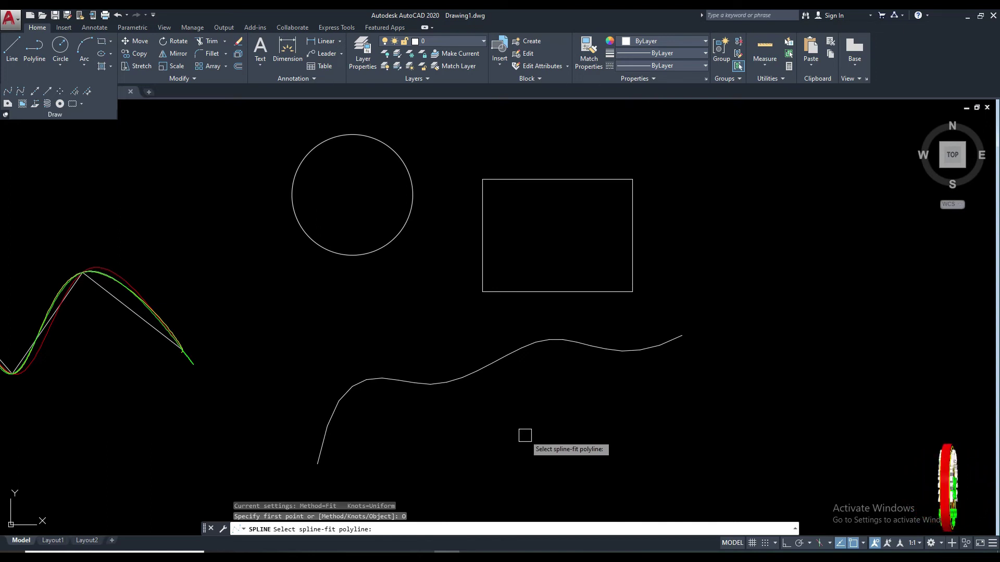
left_click(471, 381)
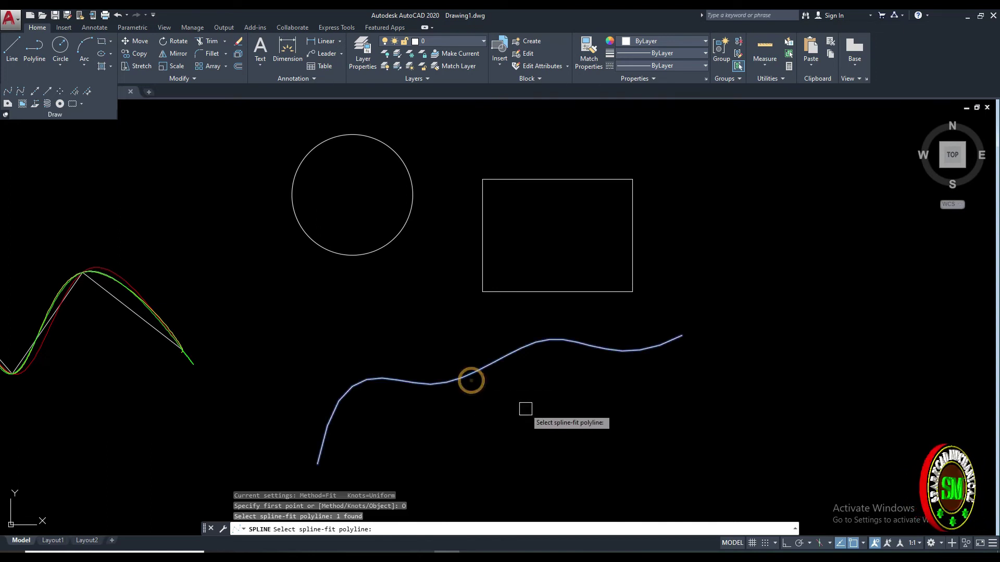
key("Return")
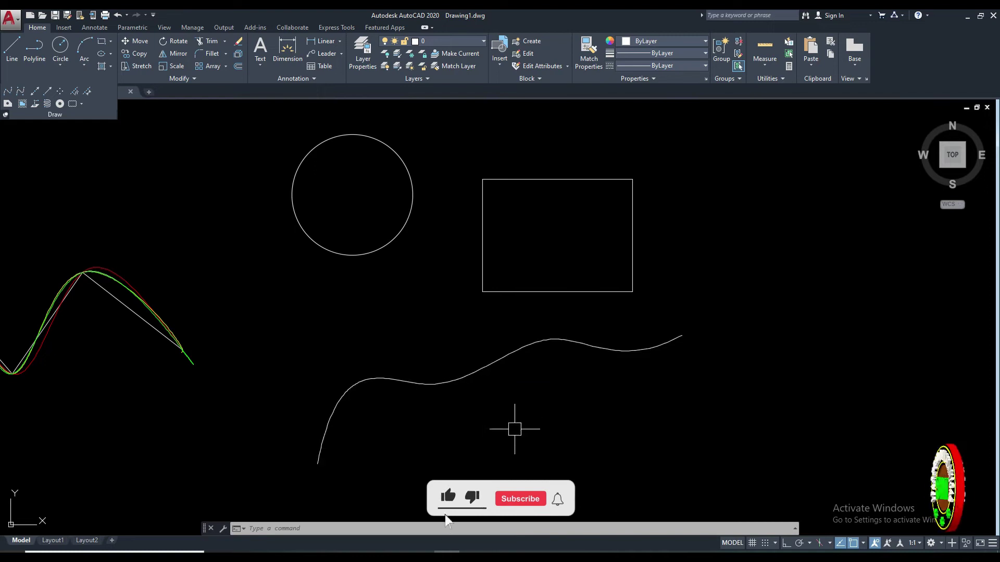
middle_click_drag(440, 339, 513, 336)
middle_click_drag(380, 328, 489, 345)
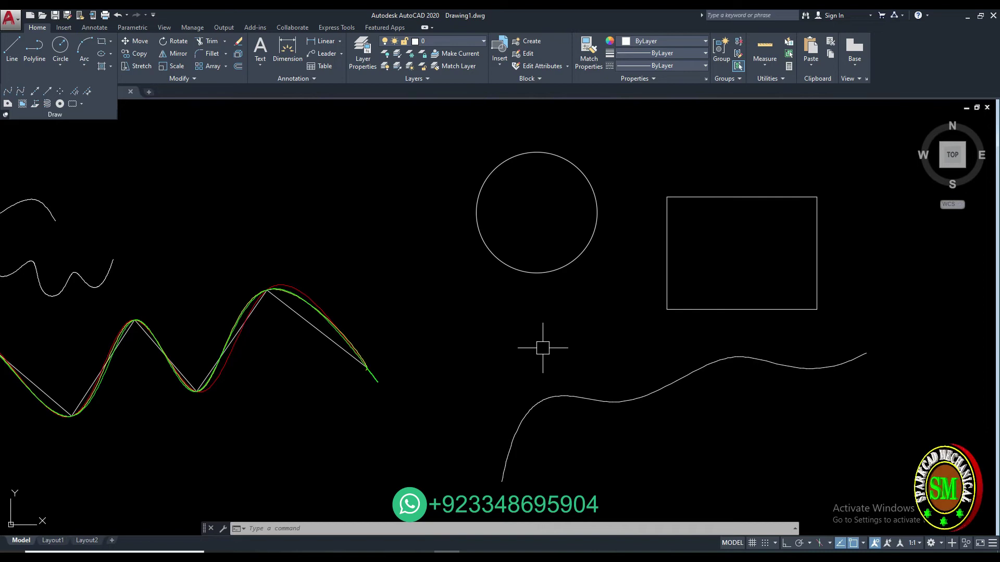
middle_click_drag(543, 348, 531, 342)
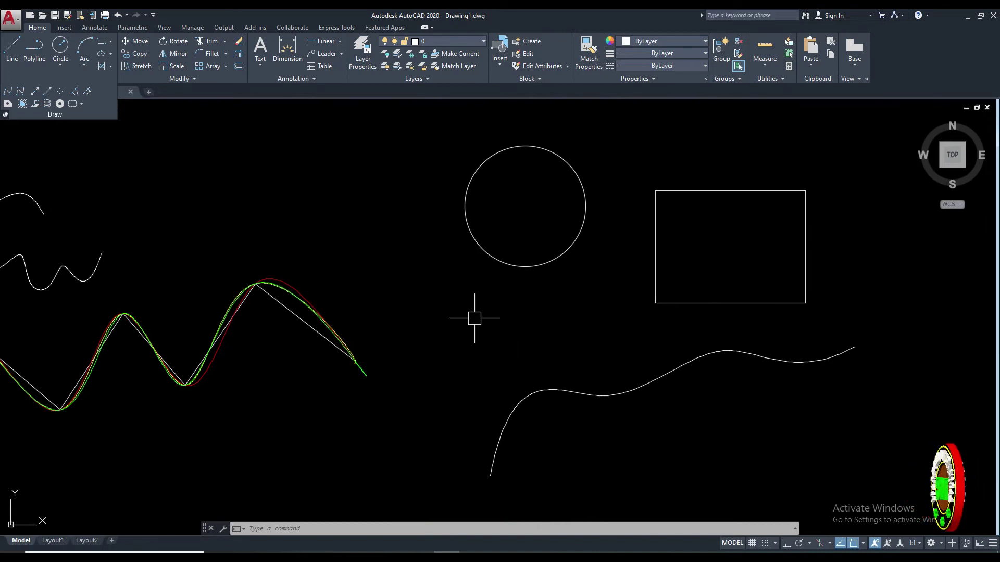
scroll(320, 245, "down", 2)
mouse_move(320, 246)
middle_mouse_down()
mouse_move(420, 239)
mouse_move(483, 258)
middle_mouse_up()
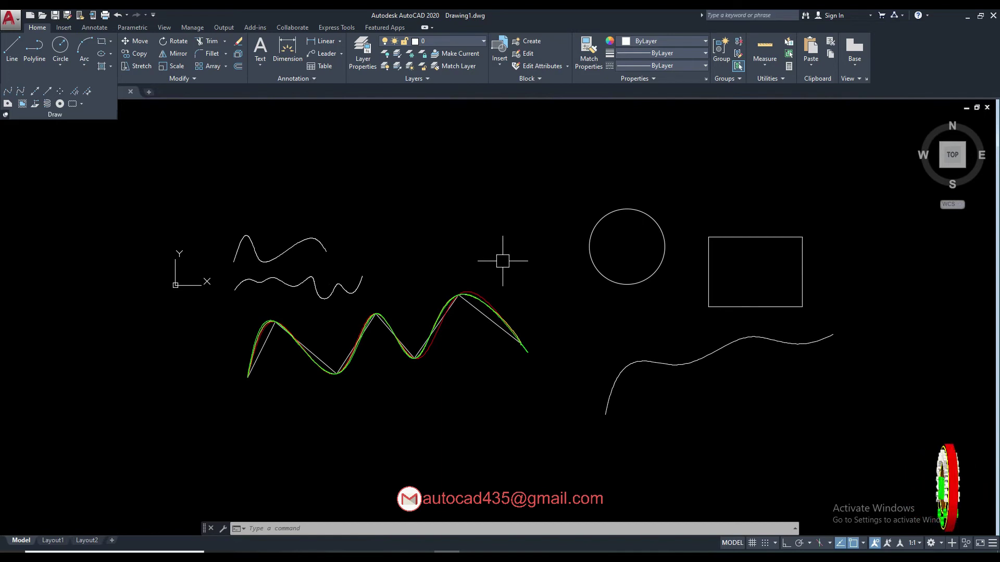
mouse_move(503, 261)
middle_mouse_down()
mouse_move(511, 320)
mouse_move(487, 320)
middle_mouse_up()
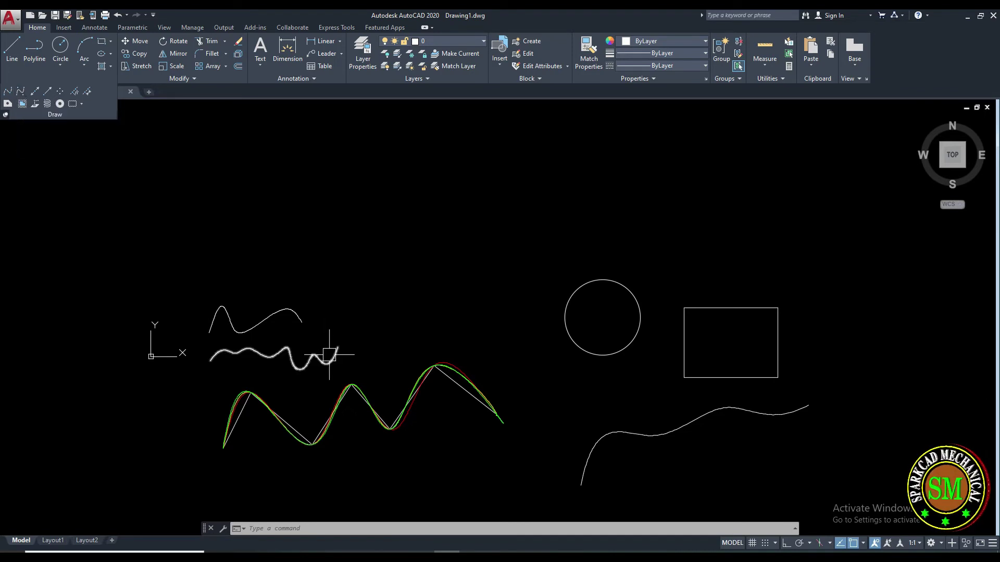
scroll(284, 341, "up", 4)
scroll(288, 313, "down", 2)
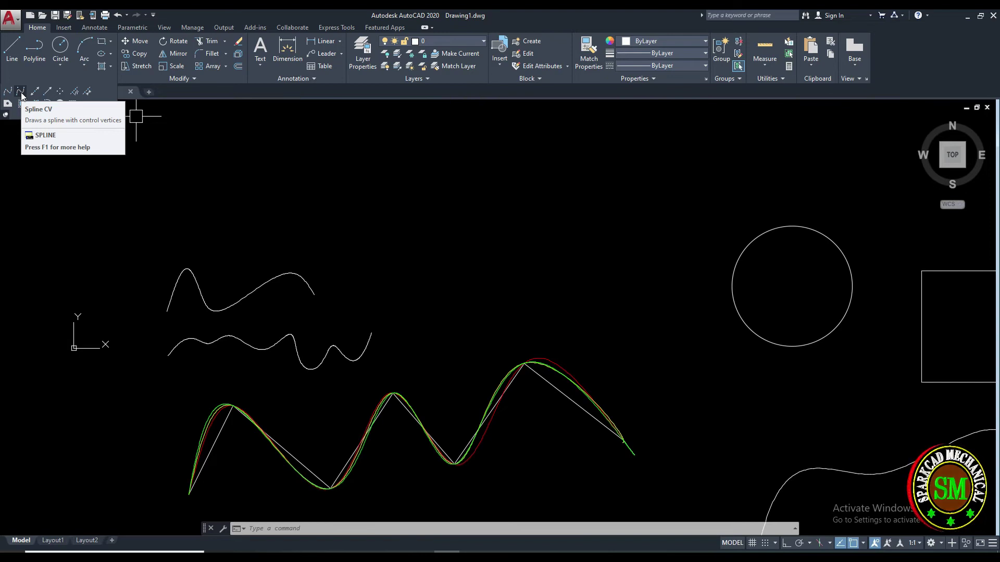
Draw a seven-vertex wavy CV spline across the top above the circle, then select it.
left_click(21, 93)
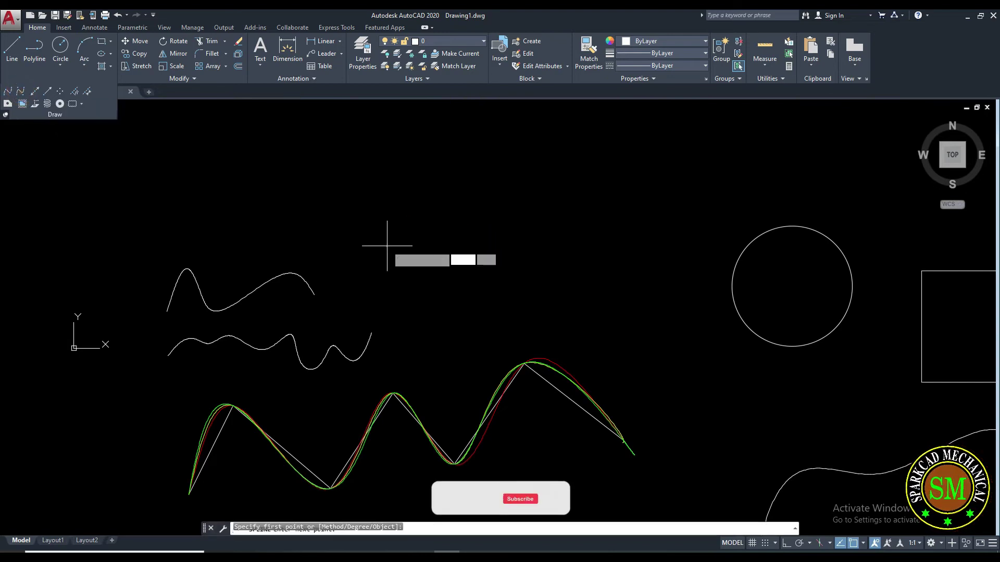
left_click(386, 245)
left_click(449, 169)
left_click(573, 283)
left_click(643, 160)
left_click(678, 275)
left_click(753, 144)
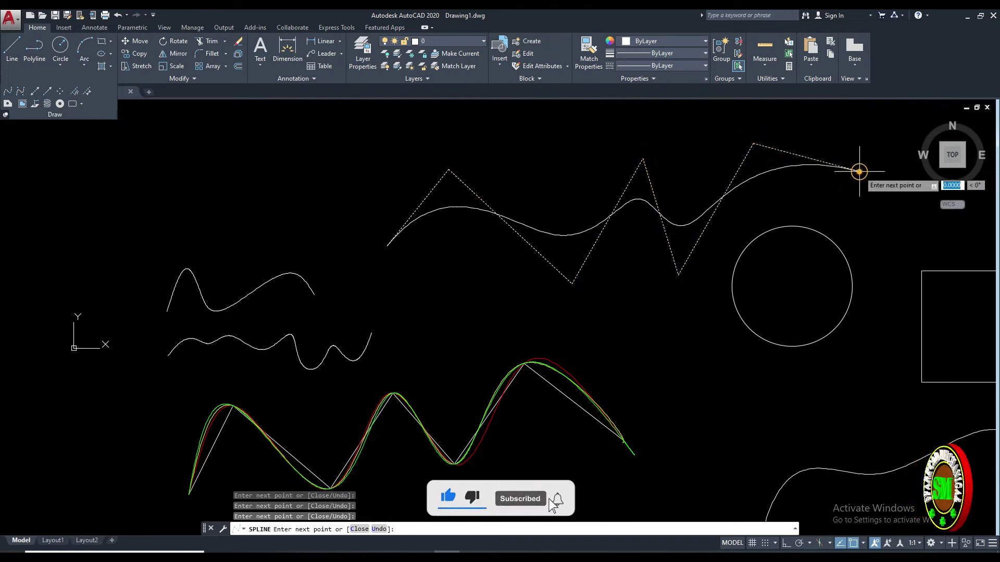
left_click(859, 170)
key("Return")
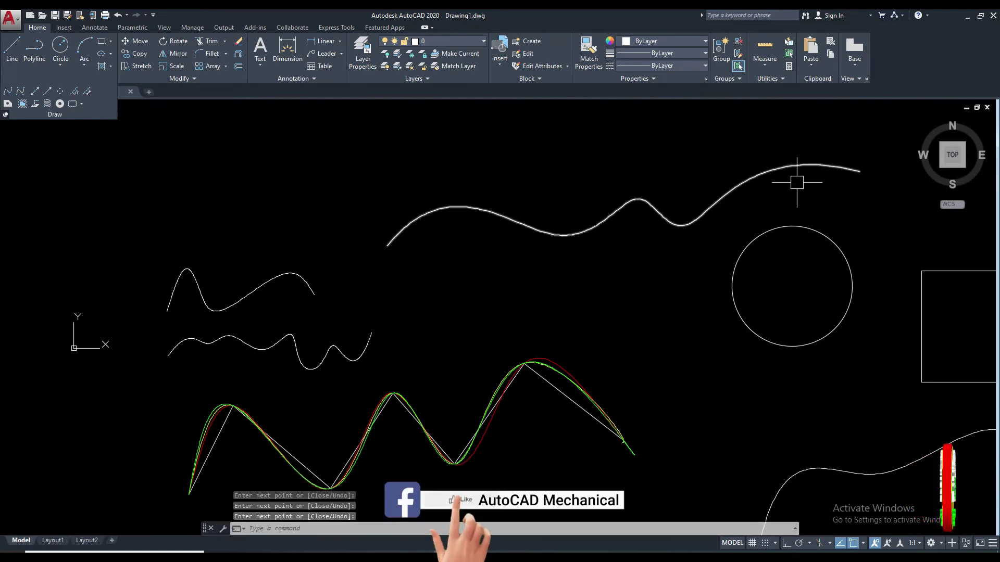
left_click(711, 206)
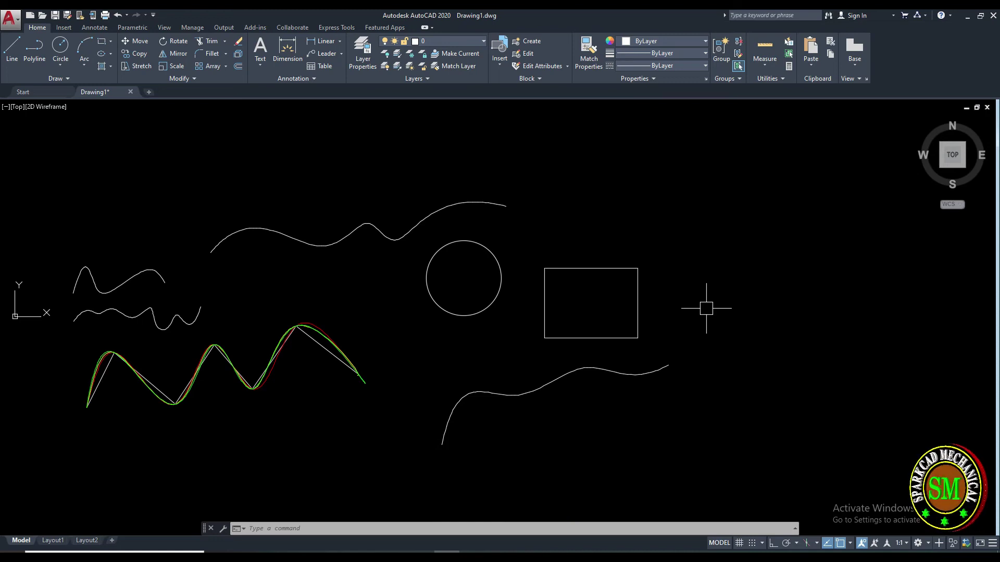
middle_click_drag(707, 308, 665, 303)
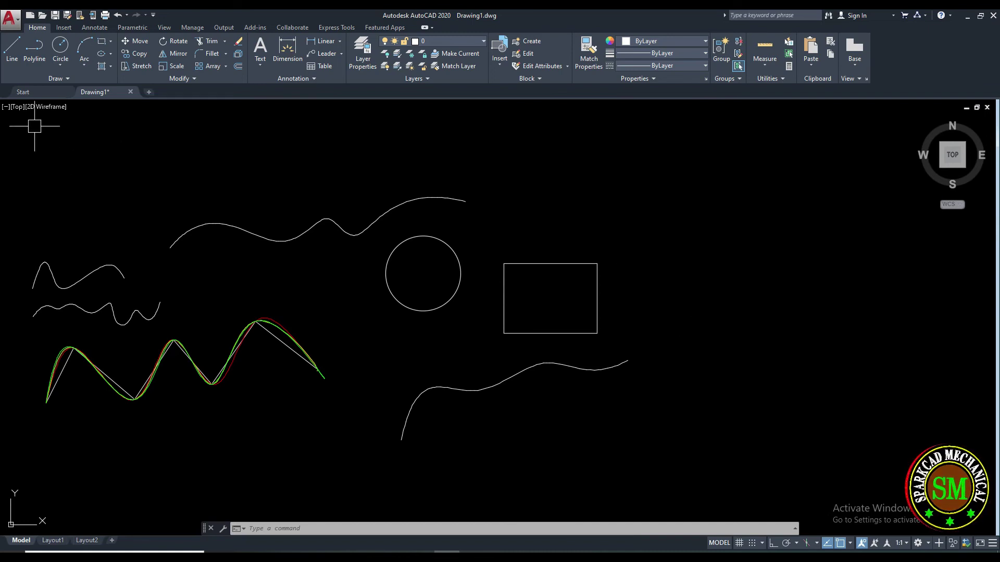
middle_click_drag(709, 253, 612, 268)
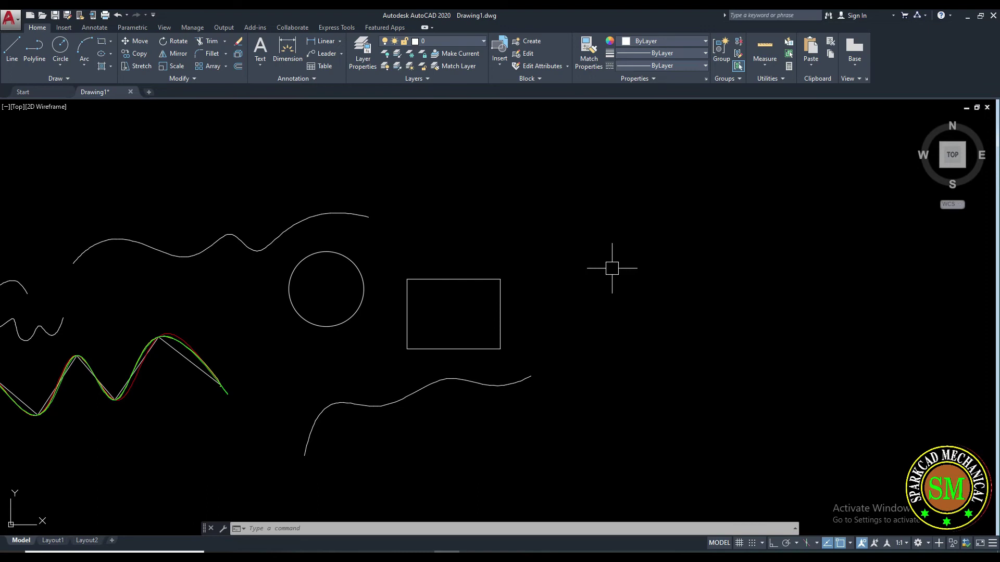
Draw a two-segment V with the L line command right of the rectangle.
type("L")
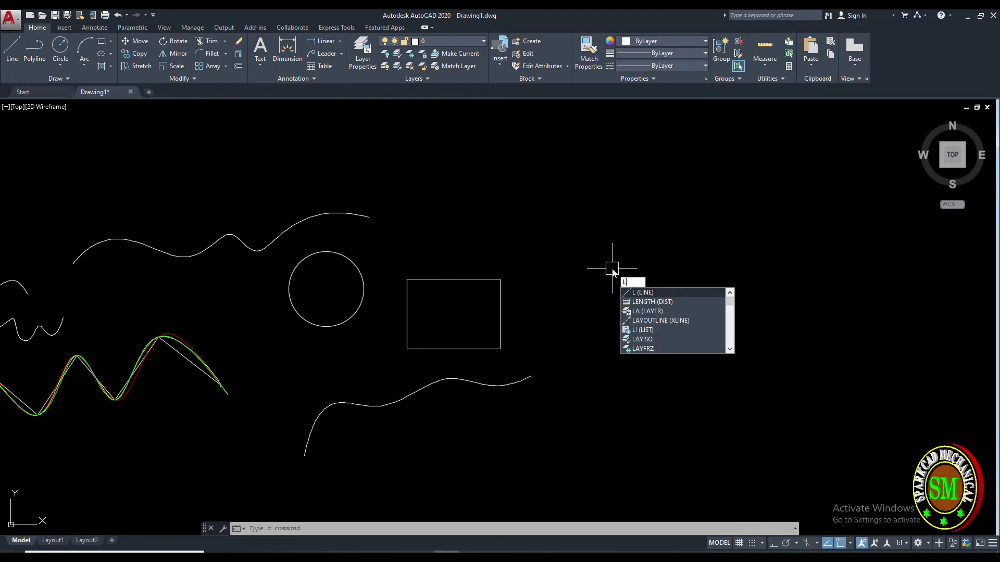
key("Return")
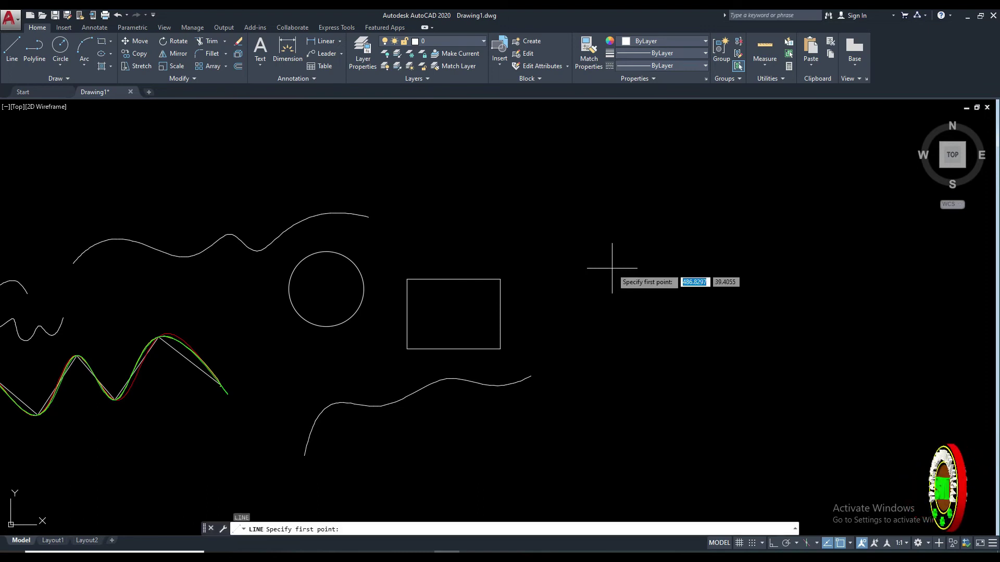
left_click(569, 259)
left_click(686, 382)
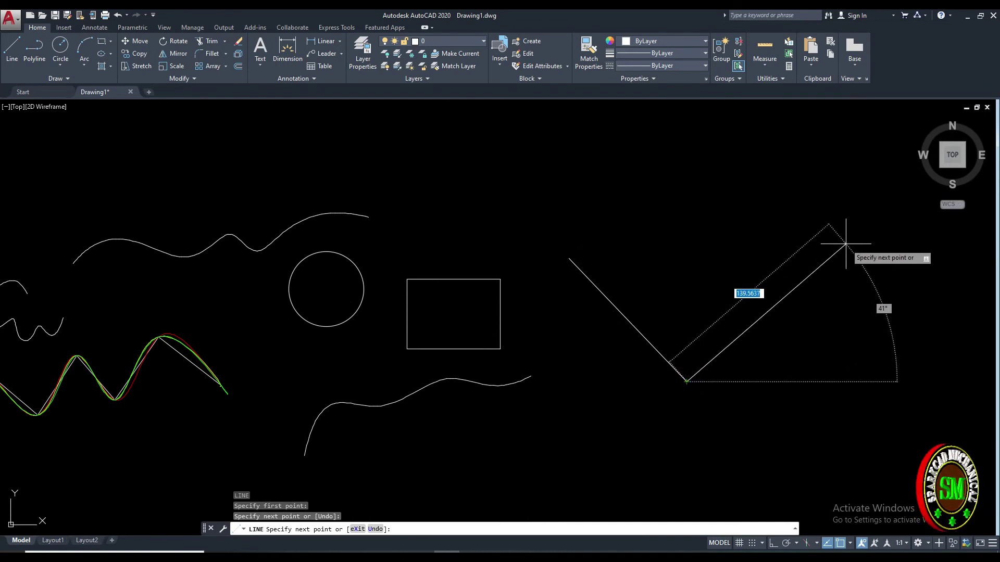
left_click(847, 244)
key("Escape")
middle_click_drag(826, 334, 710, 347)
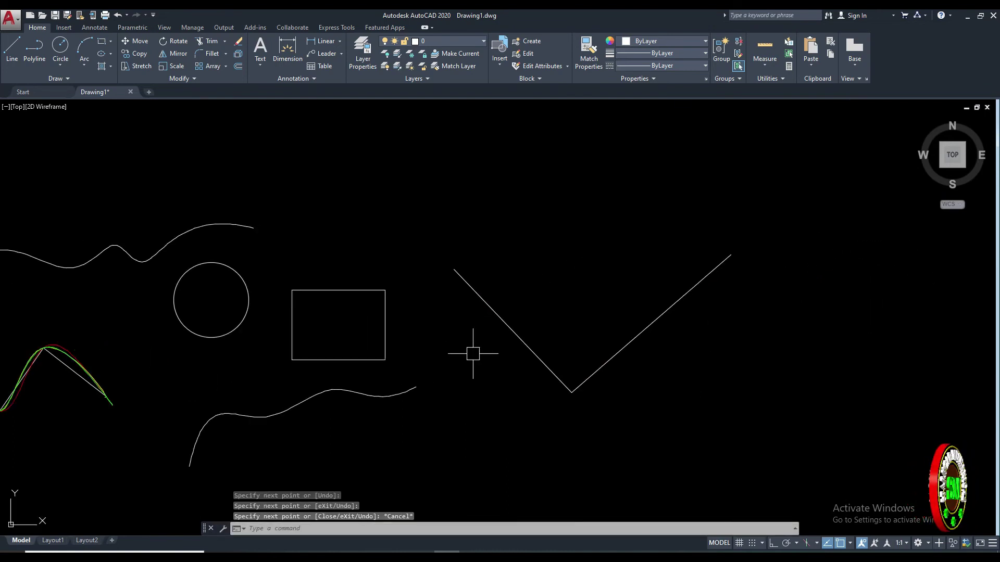
Start a fit-point spline at the V's corner, tangent to the V's left leg.
left_click(69, 79)
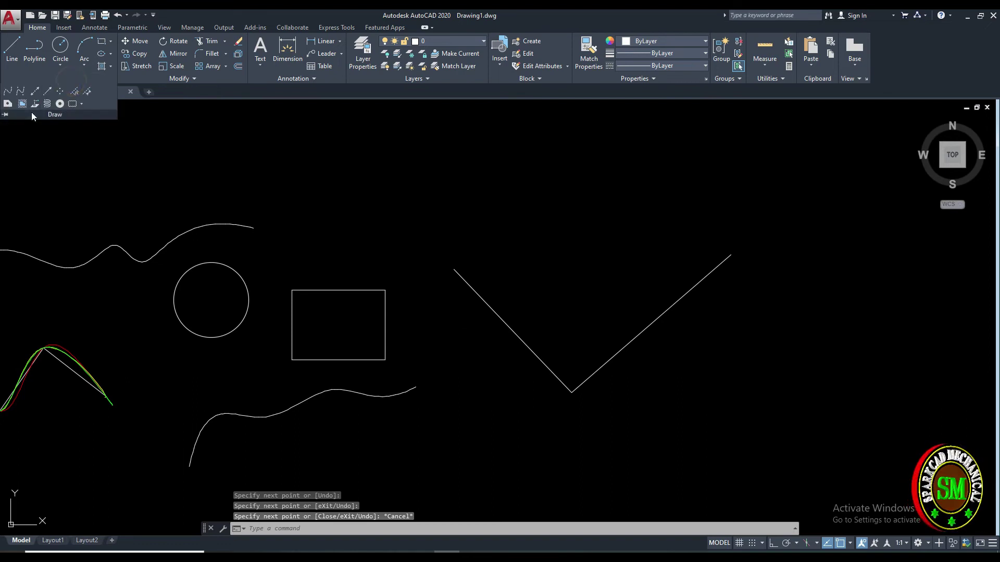
left_click(5, 115)
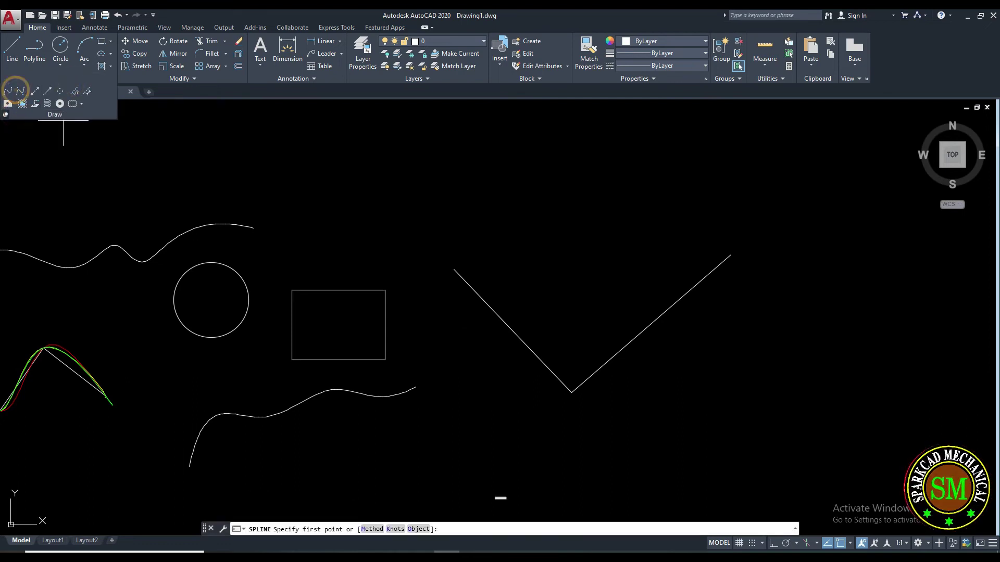
left_click(8, 91)
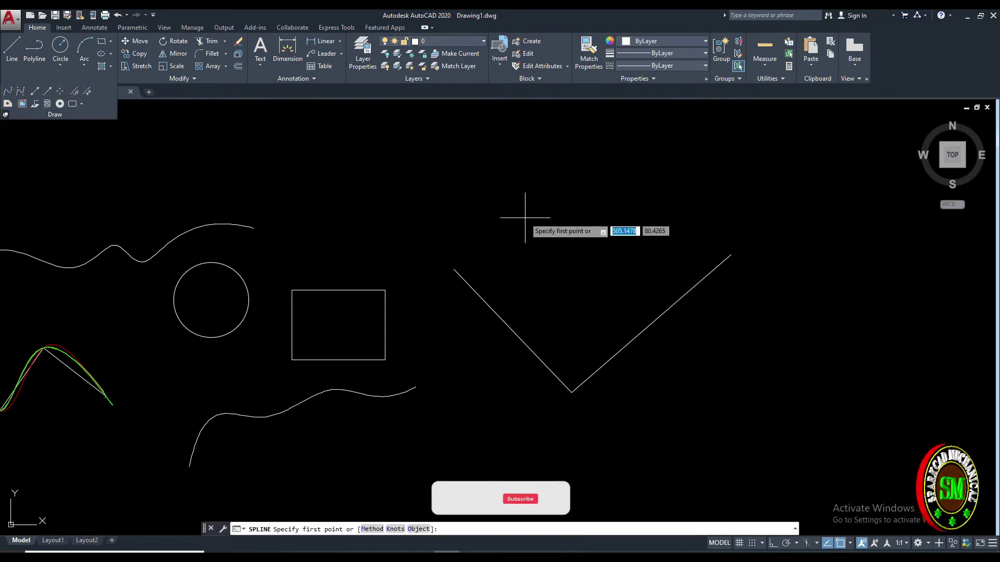
left_click(571, 392)
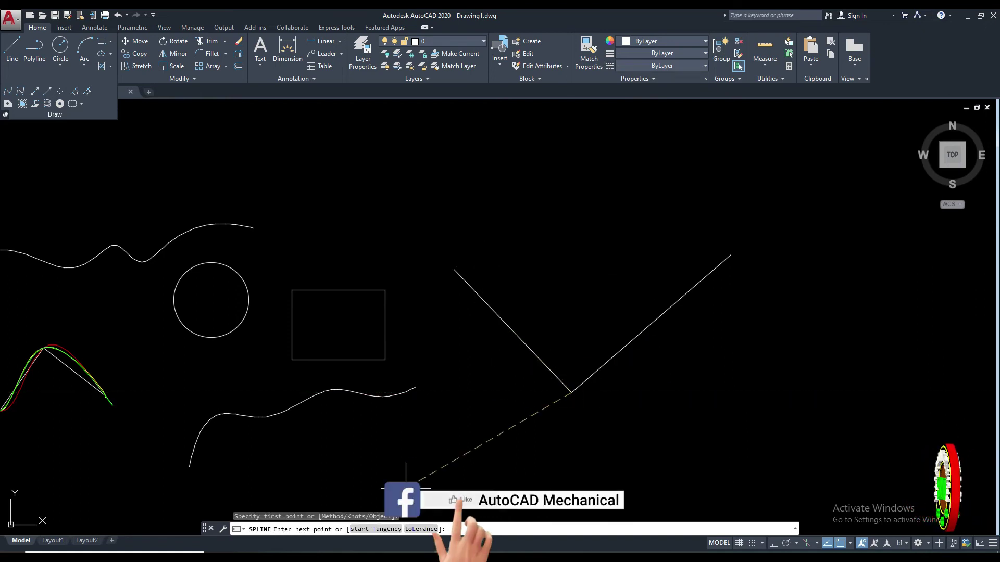
left_click(385, 529)
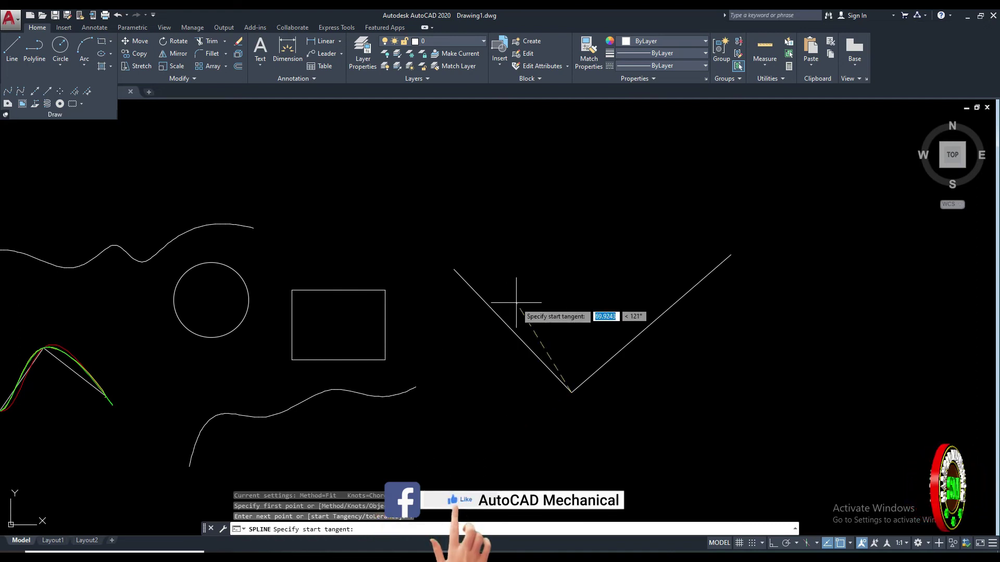
left_click(489, 301)
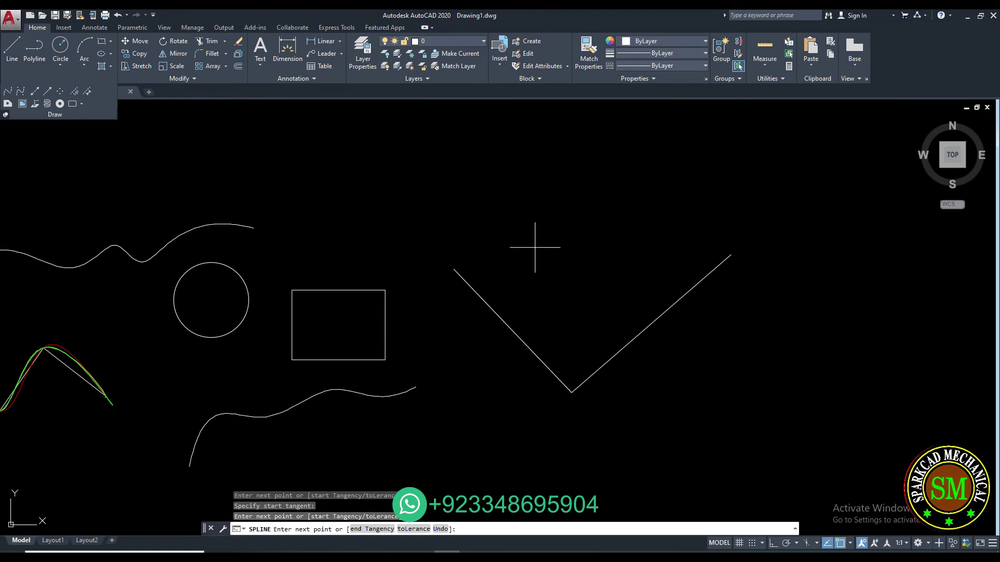
Add heart-shaped loop fit points, ending at the V corner tangent to the right leg.
left_click(516, 201)
left_click(536, 156)
left_click(573, 166)
left_click(605, 213)
left_click(710, 142)
left_click(677, 227)
left_click(825, 183)
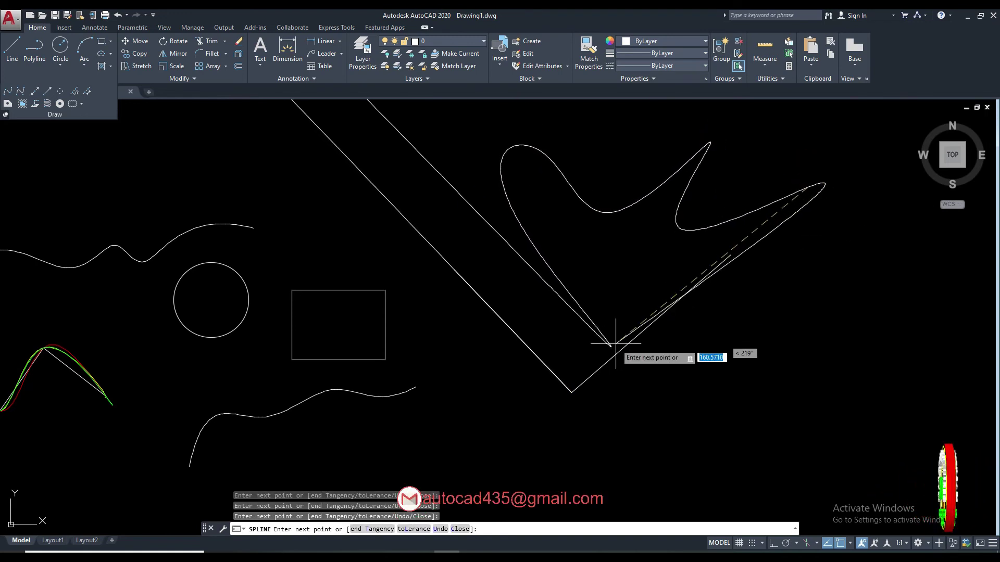
left_click(572, 391)
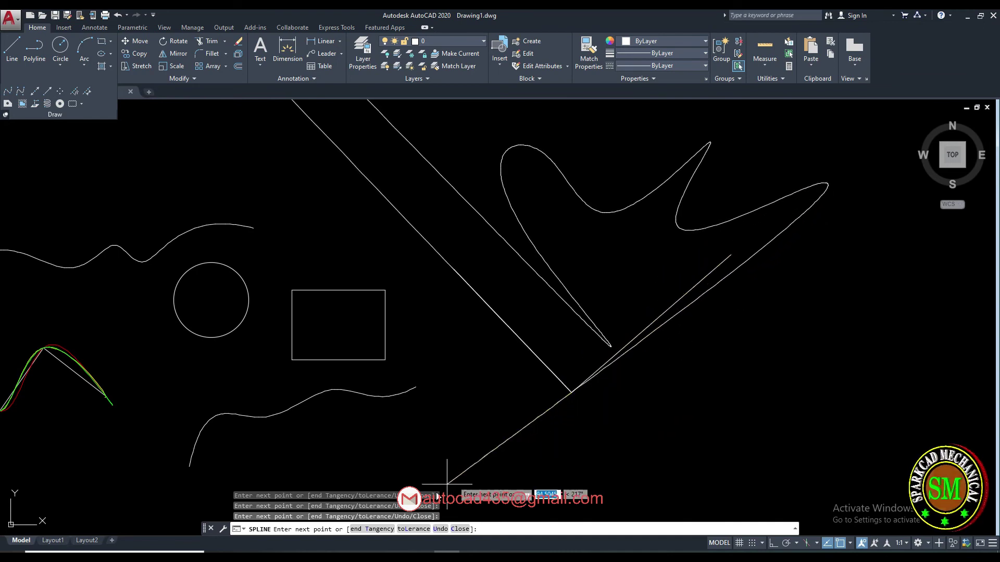
left_click(361, 529)
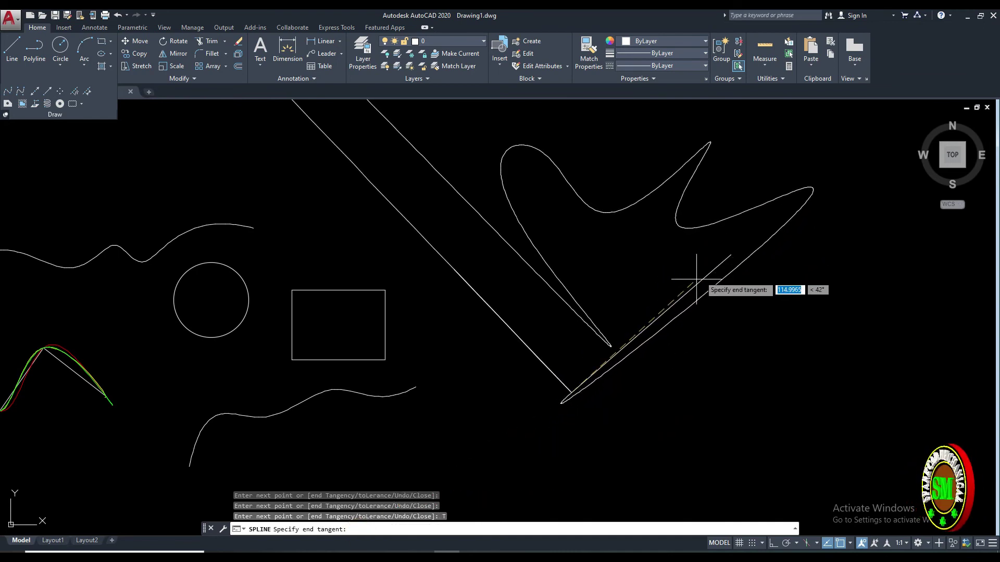
left_click(683, 292)
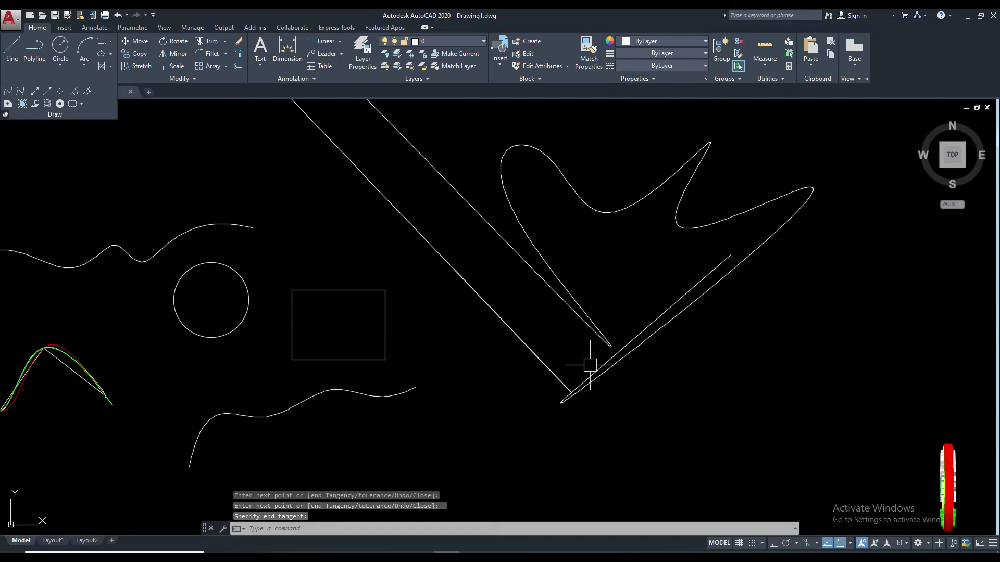
scroll(544, 321, "down", 3)
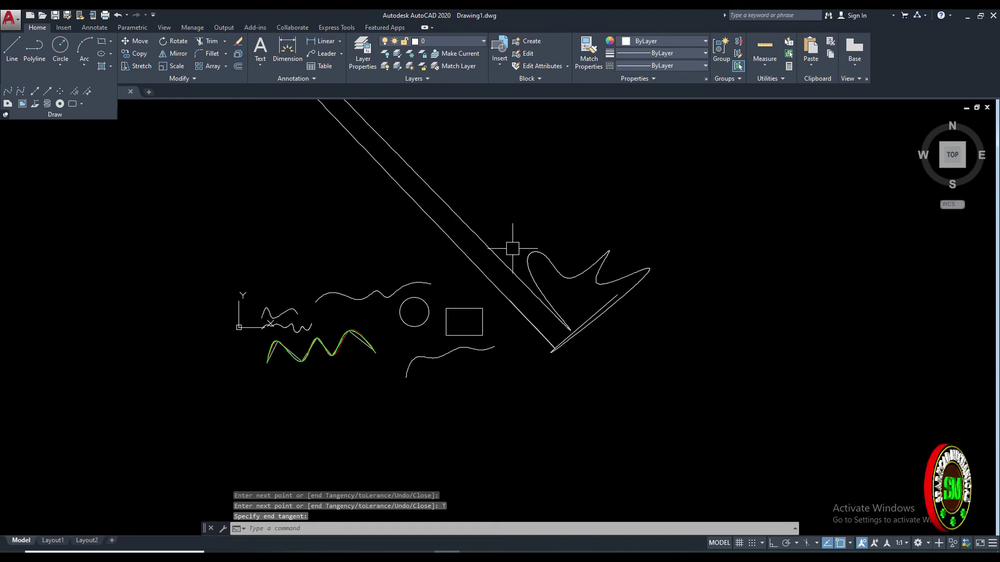
scroll(509, 274, "up", 4)
left_click(593, 420)
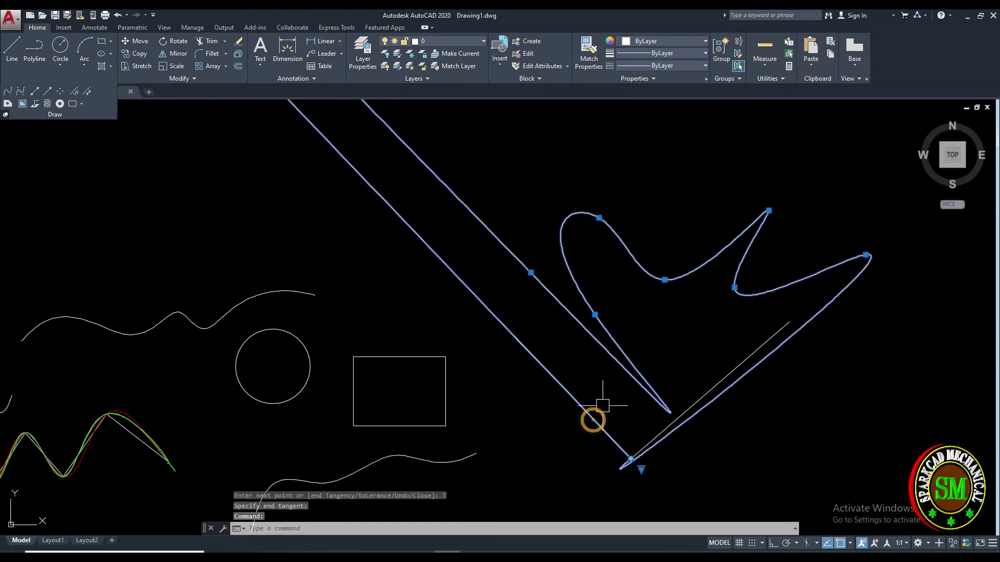
Clear the selection, pan to empty space right of the V-line, and begin a new spline.
left_click(735, 360)
key("Escape")
middle_click_drag(659, 365, 633, 320)
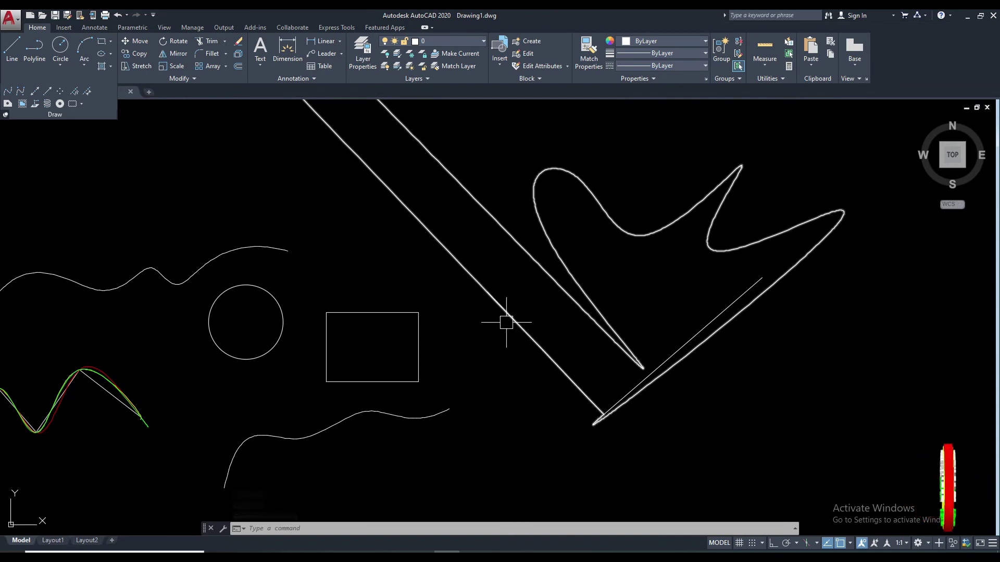
scroll(594, 422, "up", 3)
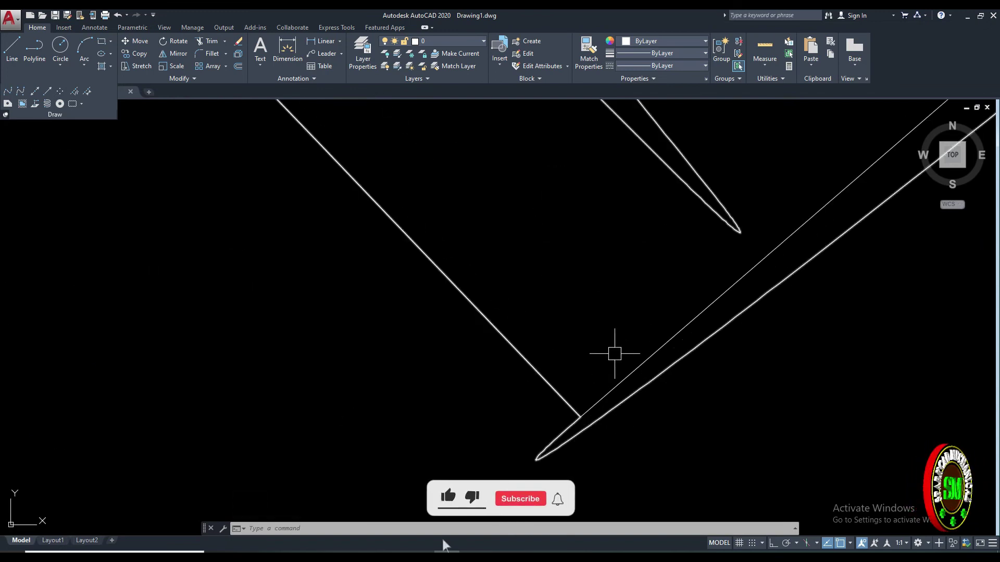
scroll(615, 334, "down", 4)
mouse_move(613, 312)
middle_mouse_down()
mouse_move(656, 370)
mouse_move(624, 385)
middle_mouse_up()
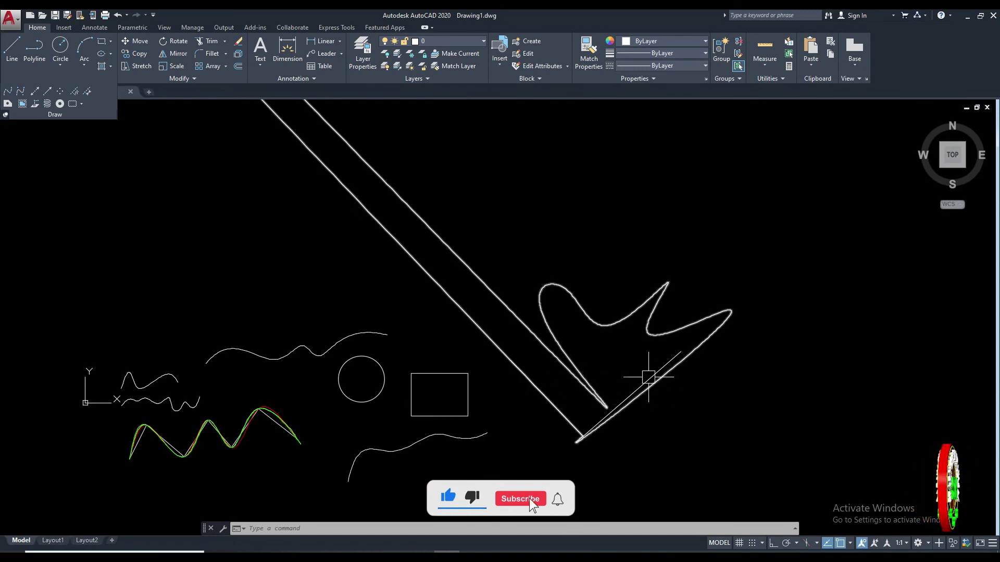
middle_click_drag(639, 338, 574, 288)
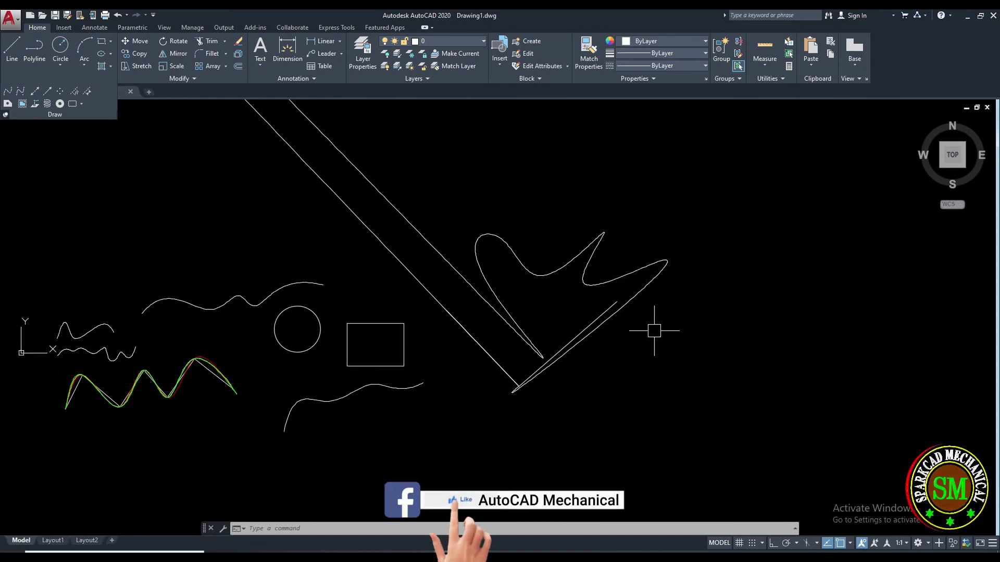
middle_click_drag(651, 357, 630, 372)
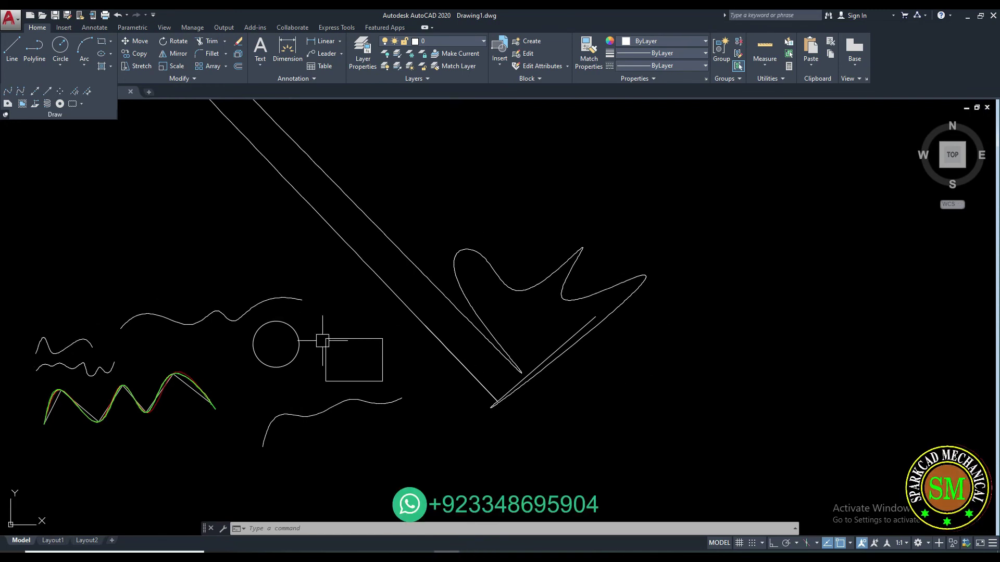
left_click(8, 92)
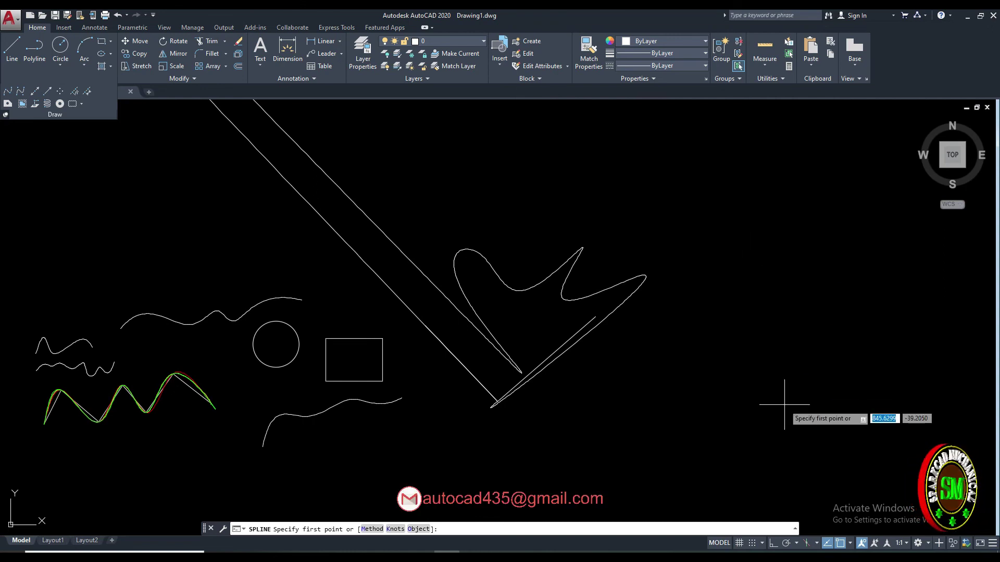
Draw a three-crested wavy spline with fit tolerance 5 right of the heart-shaped spline.
middle_click_drag(720, 342, 549, 342)
left_click(544, 386)
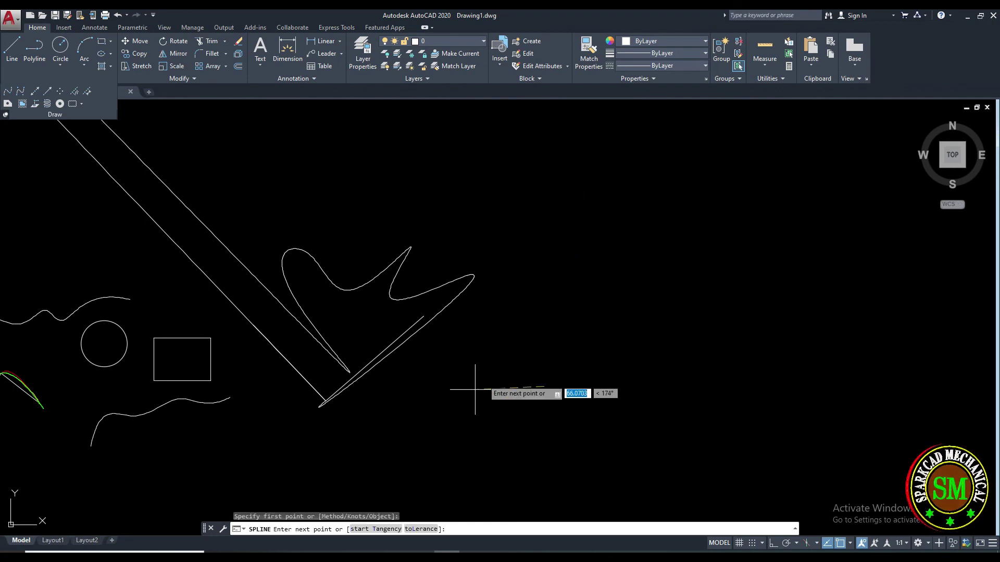
left_click(421, 530)
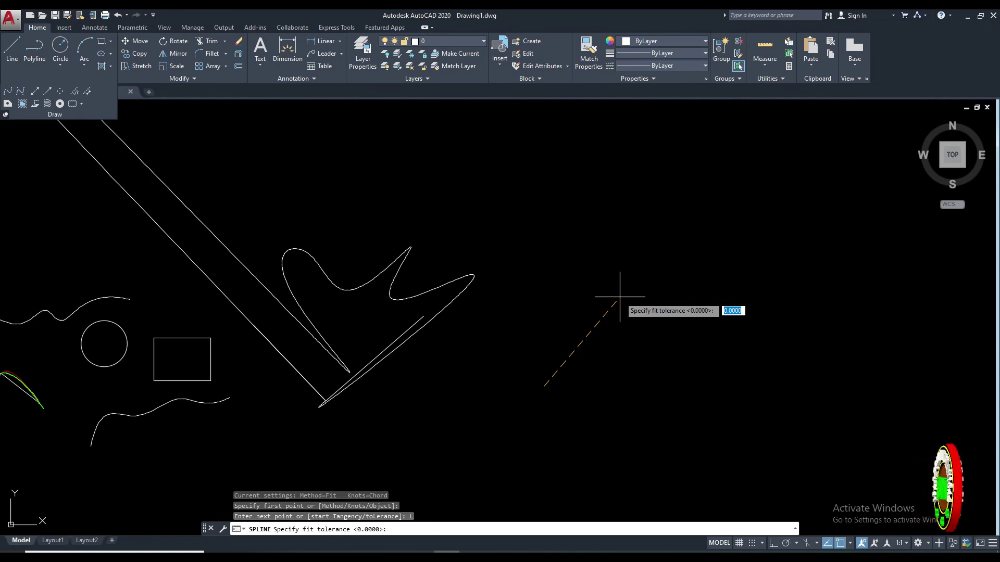
key("Return")
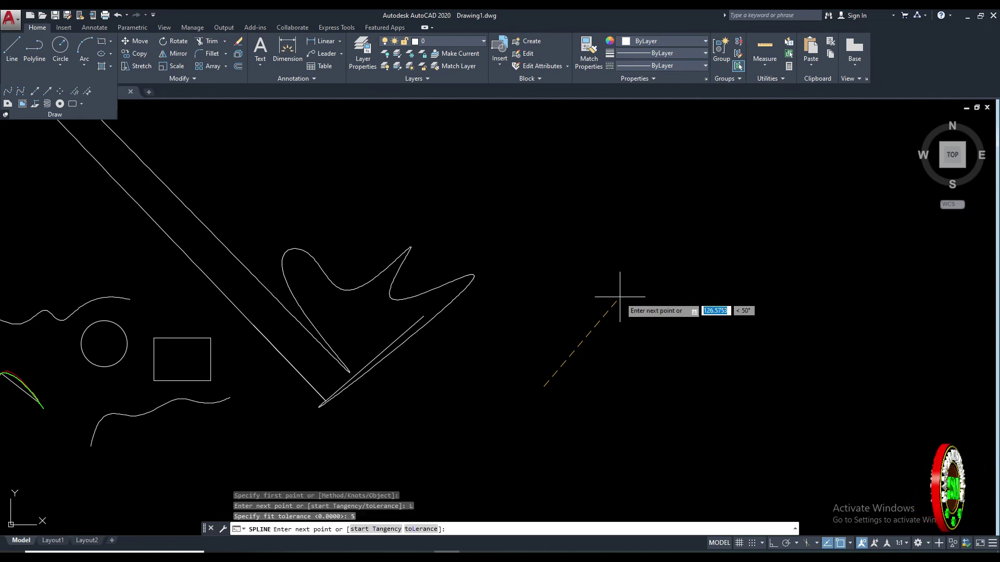
left_click(611, 284)
left_click(652, 380)
left_click(722, 282)
left_click(771, 387)
key("Return")
scroll(607, 332, "up", 2)
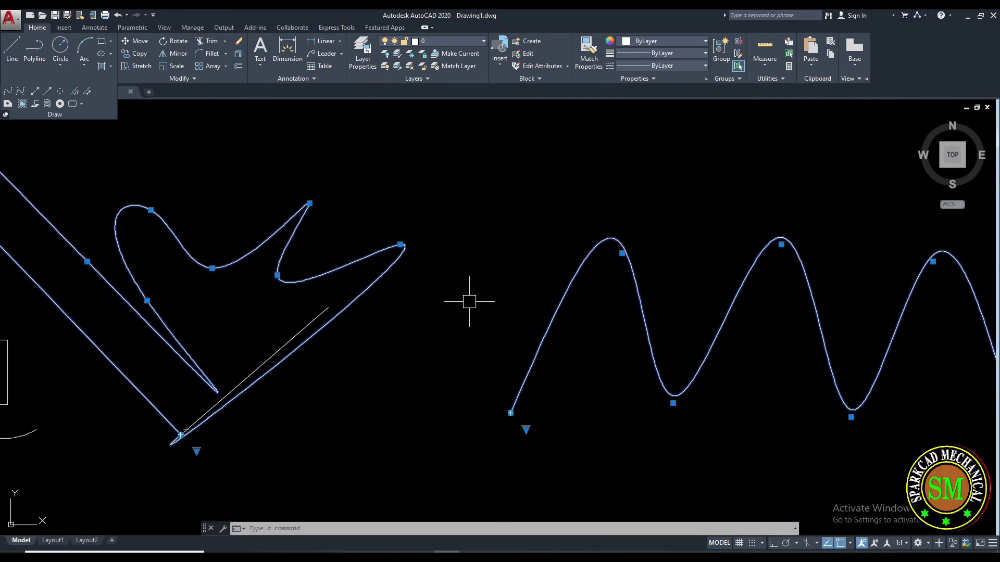
middle_click_drag(468, 301, 500, 320)
scroll(318, 243, "up", 3)
scroll(339, 237, "up", 3)
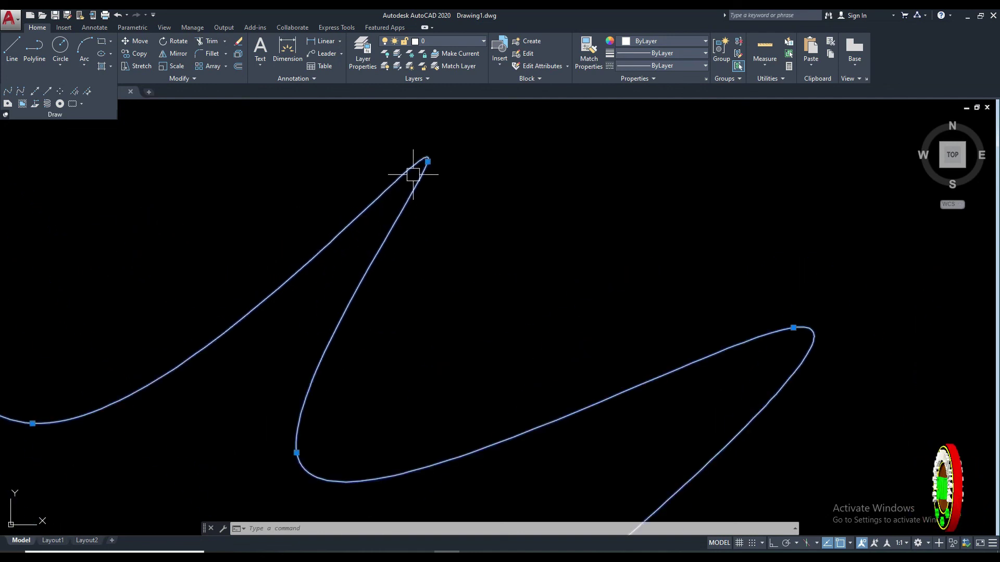
scroll(438, 154, "up", 2)
scroll(437, 155, "down", 2)
scroll(453, 177, "down", 3)
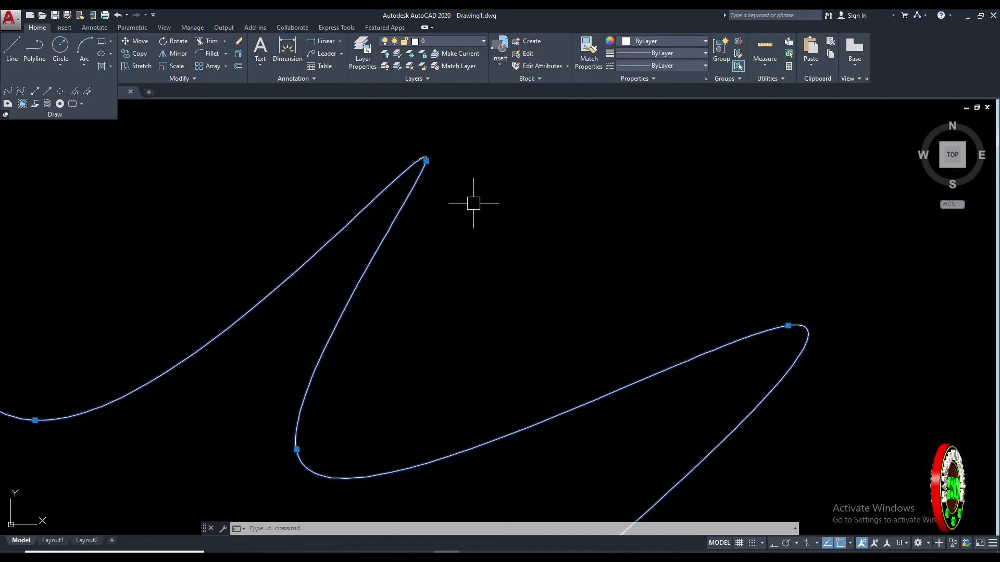
scroll(569, 252, "down", 2)
scroll(641, 292, "down", 5)
scroll(602, 315, "up", 1)
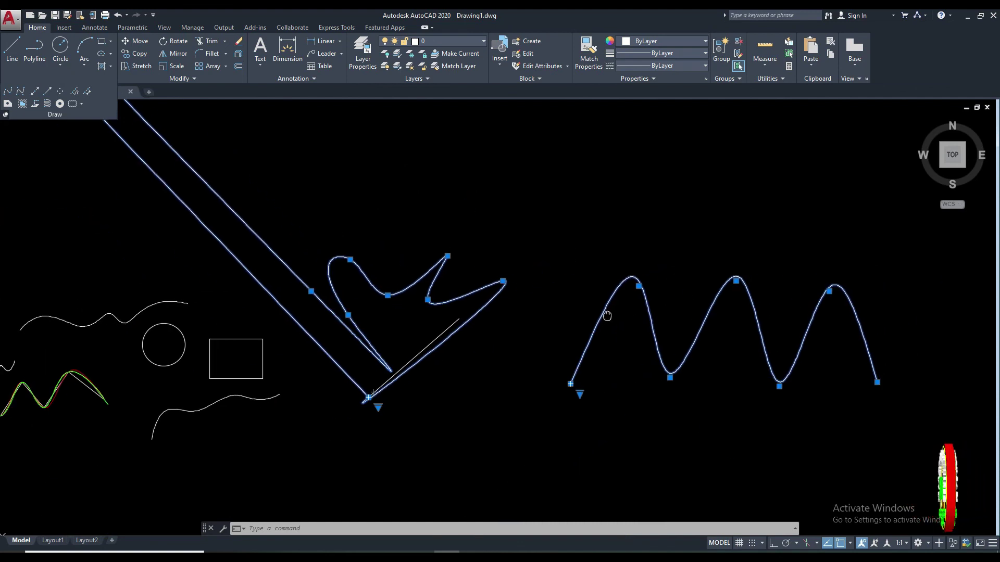
scroll(410, 282, "up", 6)
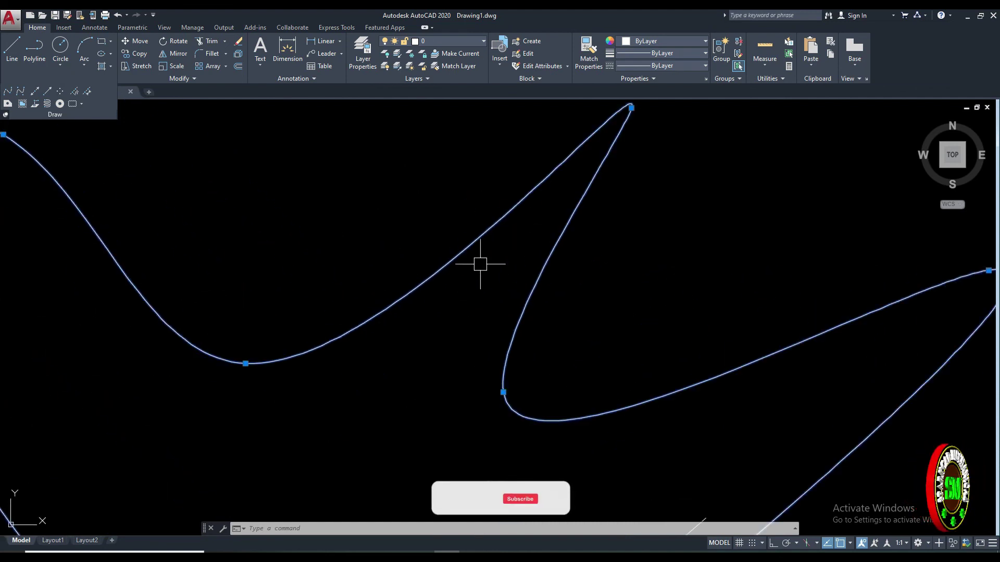
scroll(470, 264, "down", 6)
scroll(654, 272, "up", 1)
scroll(664, 272, "up", 5)
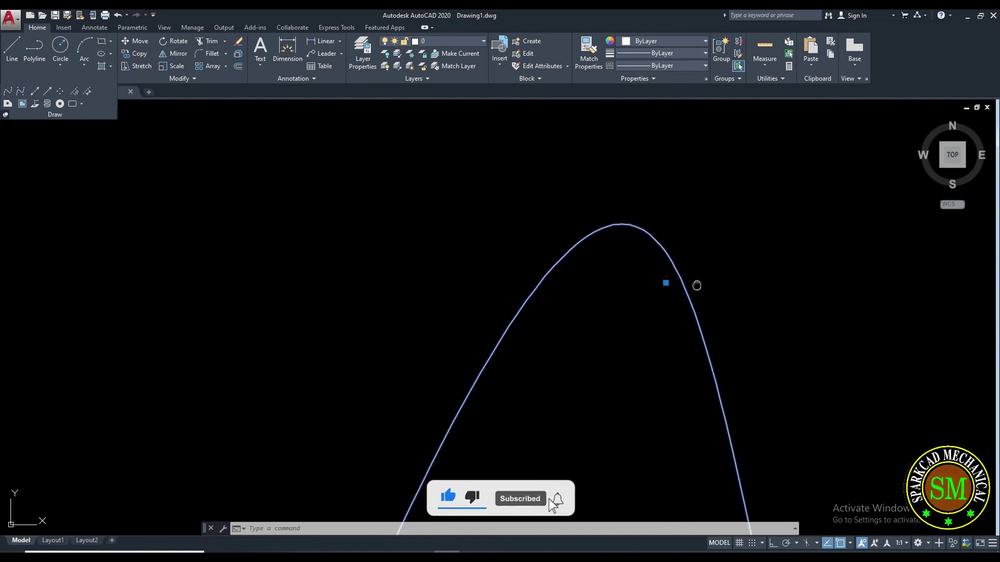
scroll(637, 276, "up", 3)
scroll(536, 261, "down", 3)
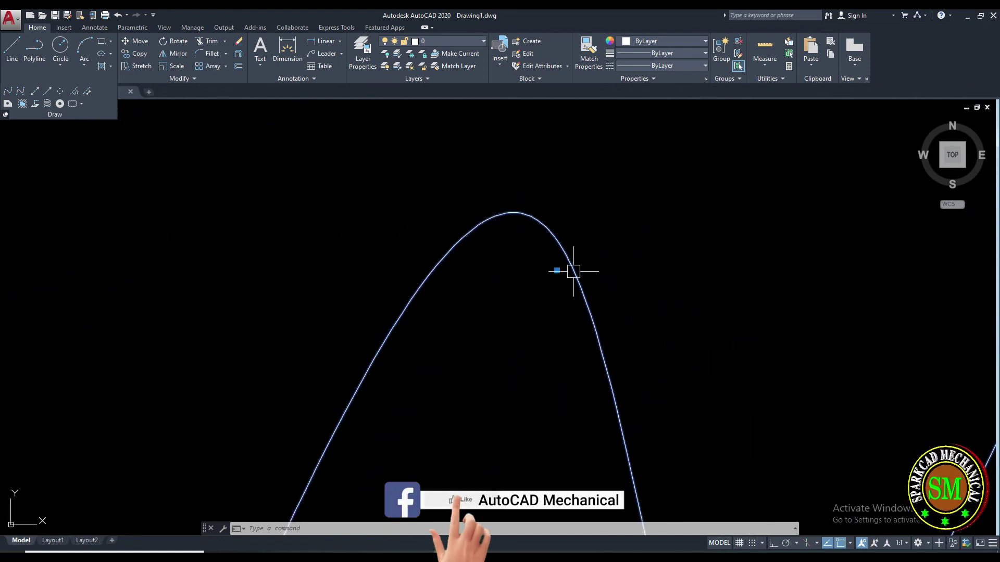
scroll(560, 276, "up", 3)
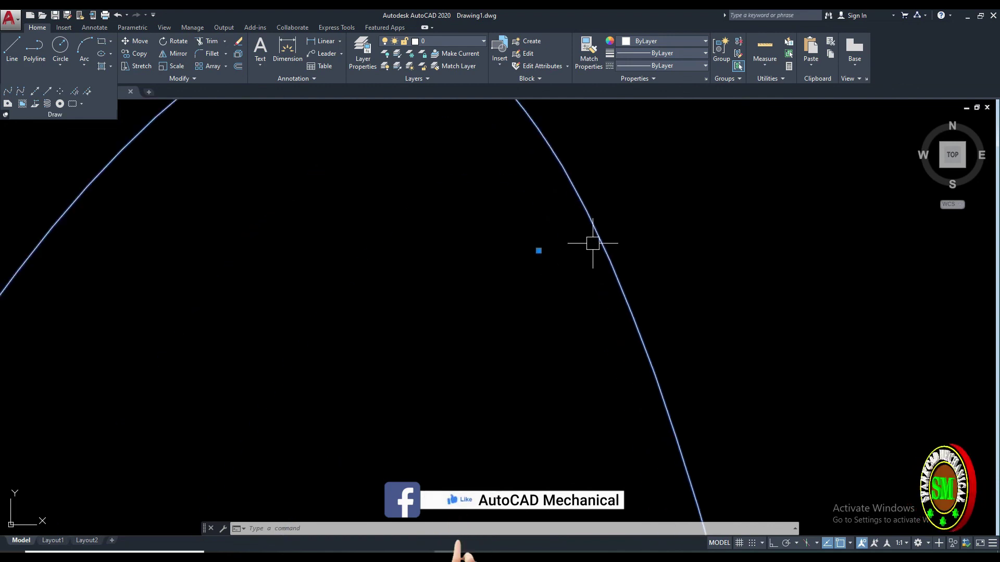
scroll(580, 245, "down", 3)
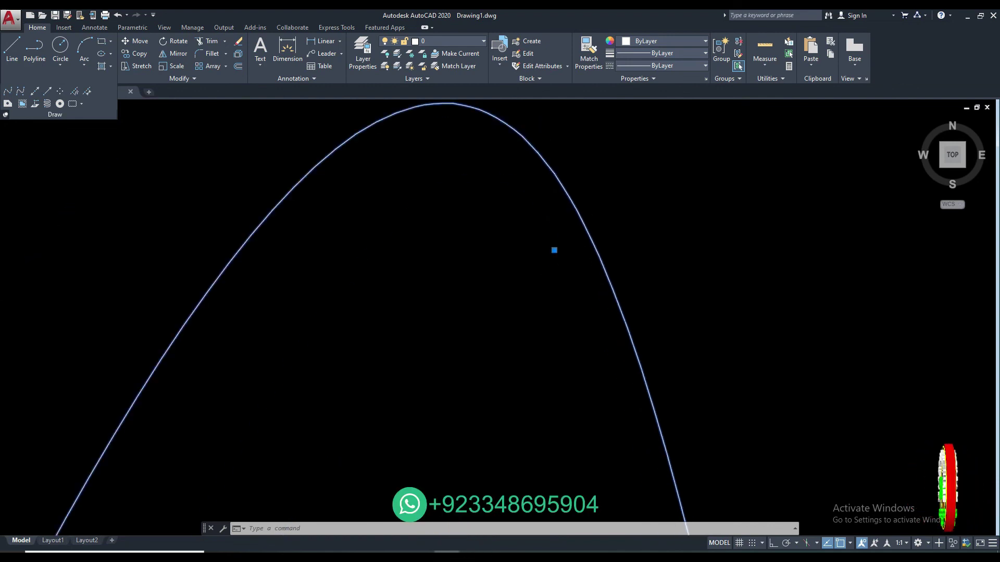
scroll(635, 298, "down", 3)
scroll(638, 300, "down", 3)
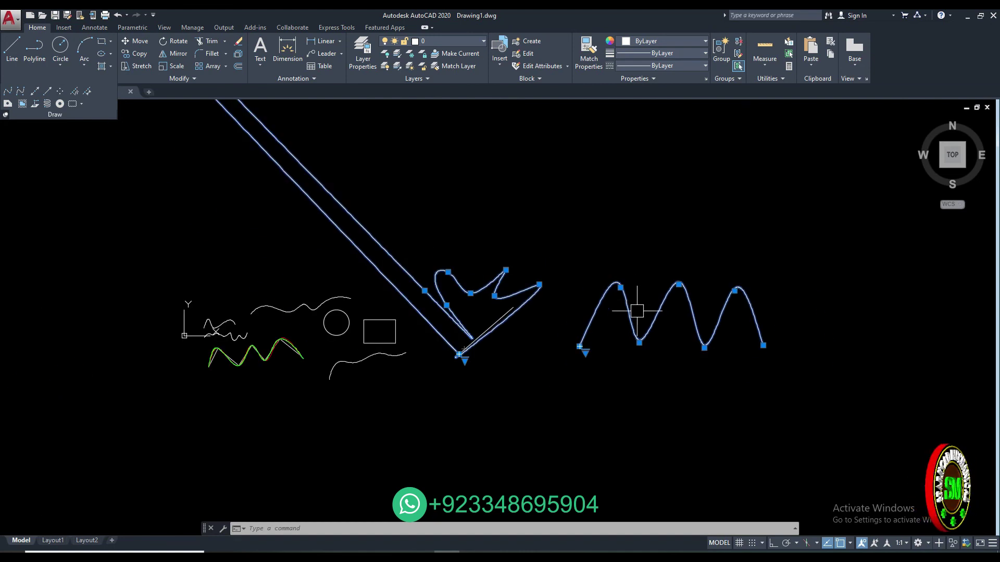
scroll(629, 320, "down", 1)
scroll(395, 367, "up", 4)
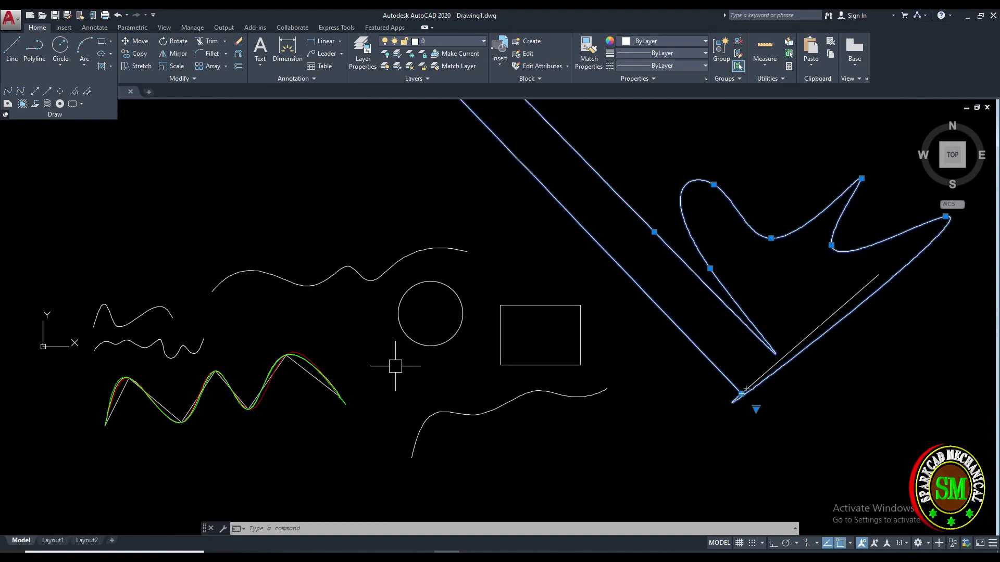
scroll(390, 350, "down", 4)
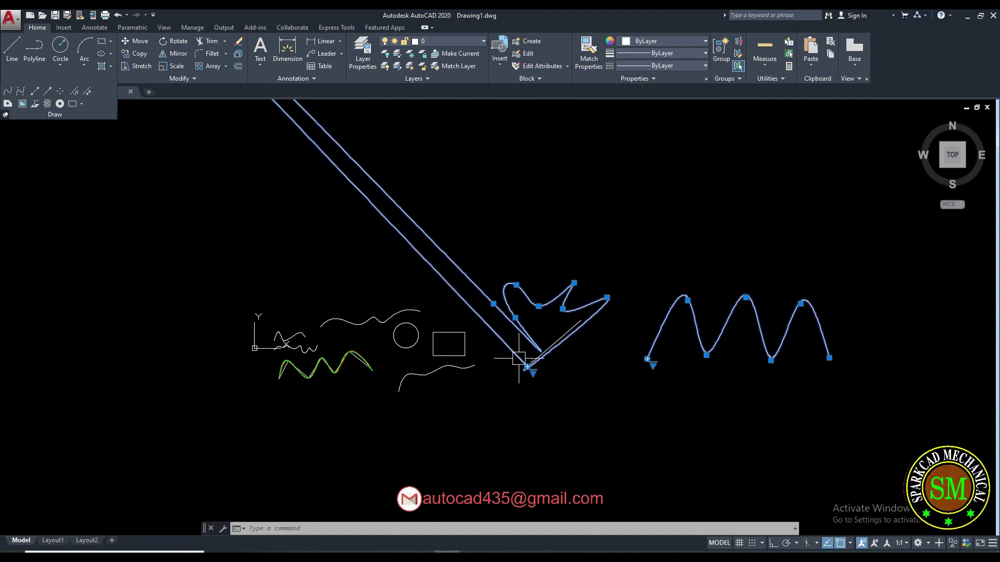